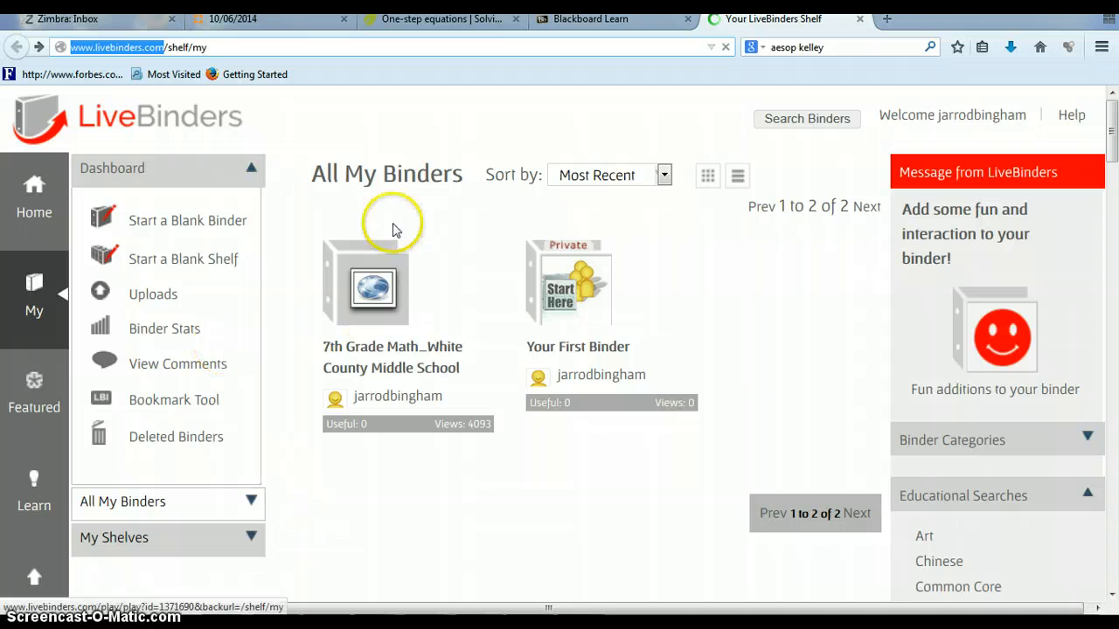
Start a blank binder and name it "The Flipped Classroom".
{"action": "mouse_move", "coordinate": [387, 343]}
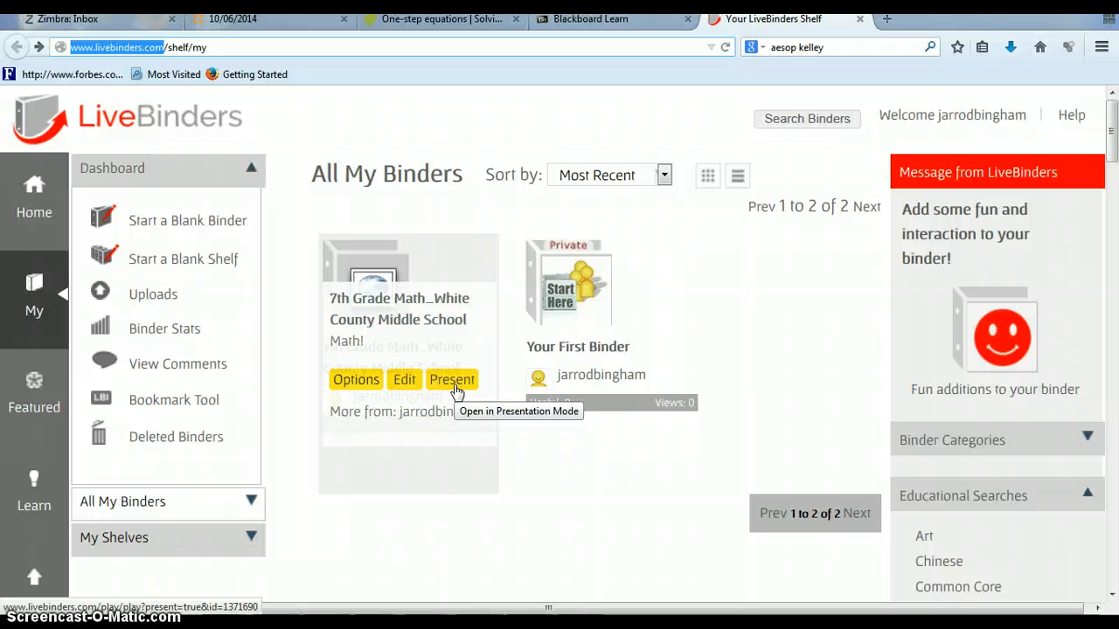
{"action": "left_click", "coordinate": [172, 229]}
{"action": "left_click", "coordinate": [172, 227]}
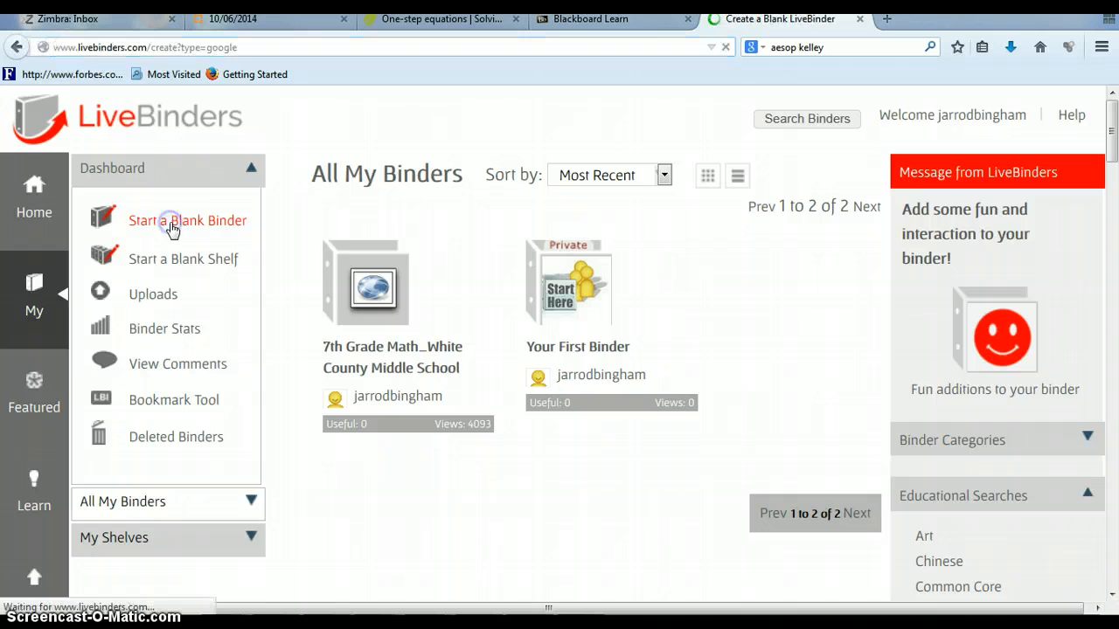
{"action": "left_click", "coordinate": [419, 299]}
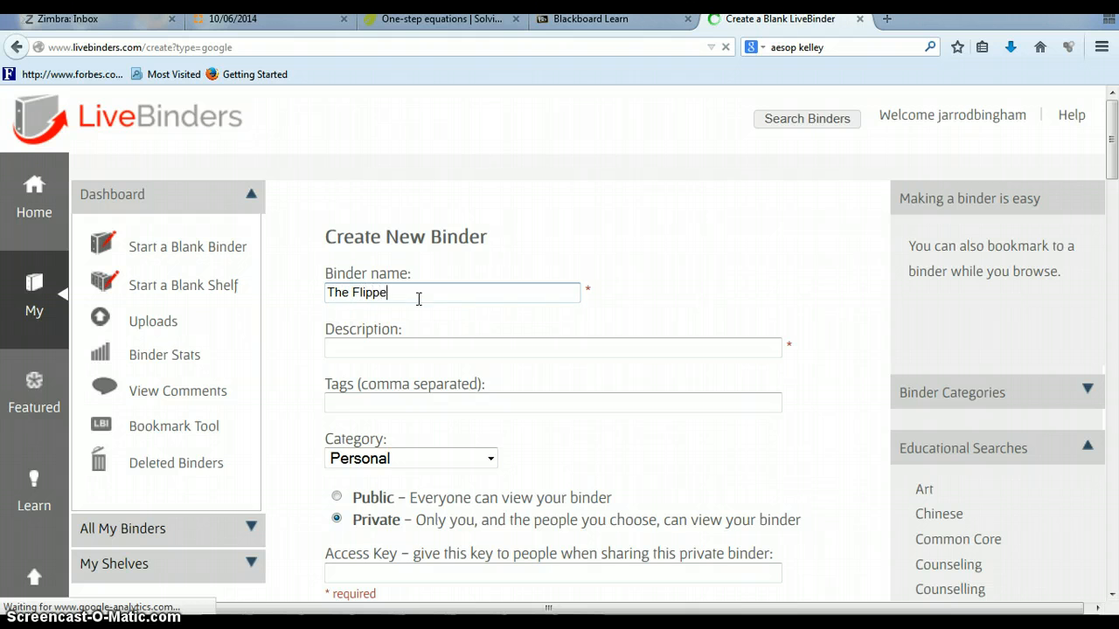
{"action": "type", "text": "The Flipped Classroom"}
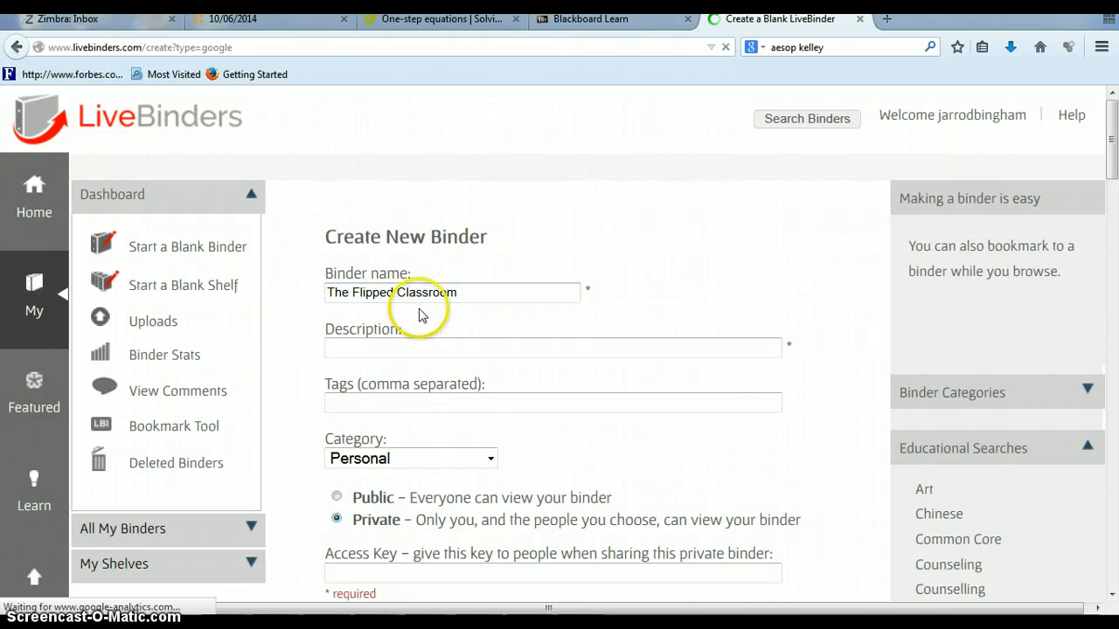
Enter "October 13 Teacher work Day" as the new binder's description.
{"action": "left_click", "coordinate": [496, 346]}
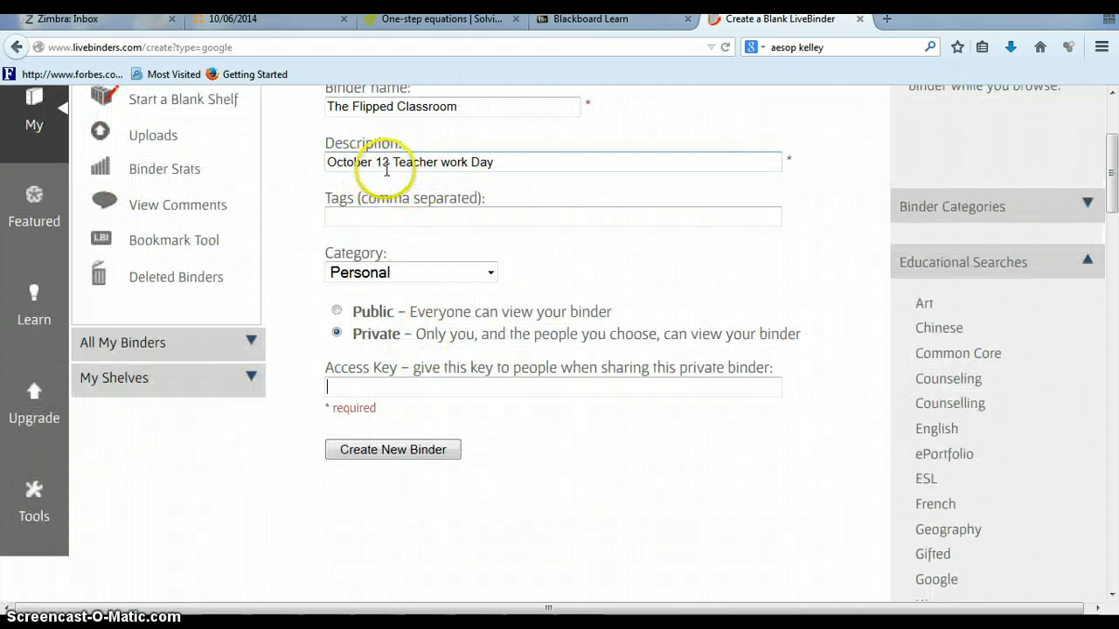
{"action": "triple_click", "coordinate": [385, 168]}
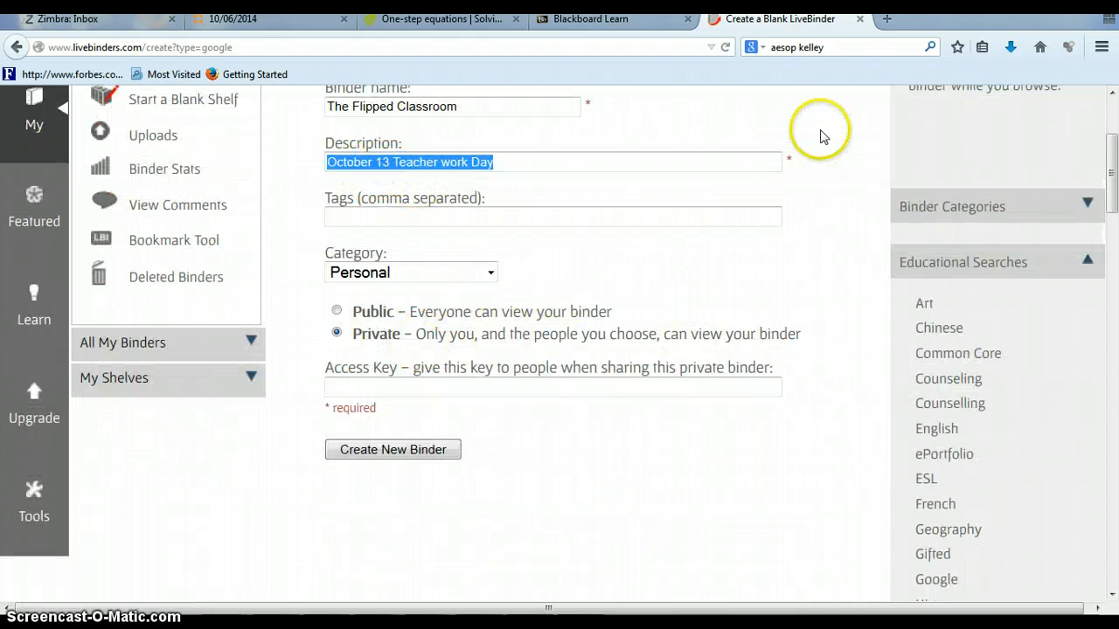
{"action": "left_click", "coordinate": [528, 215]}
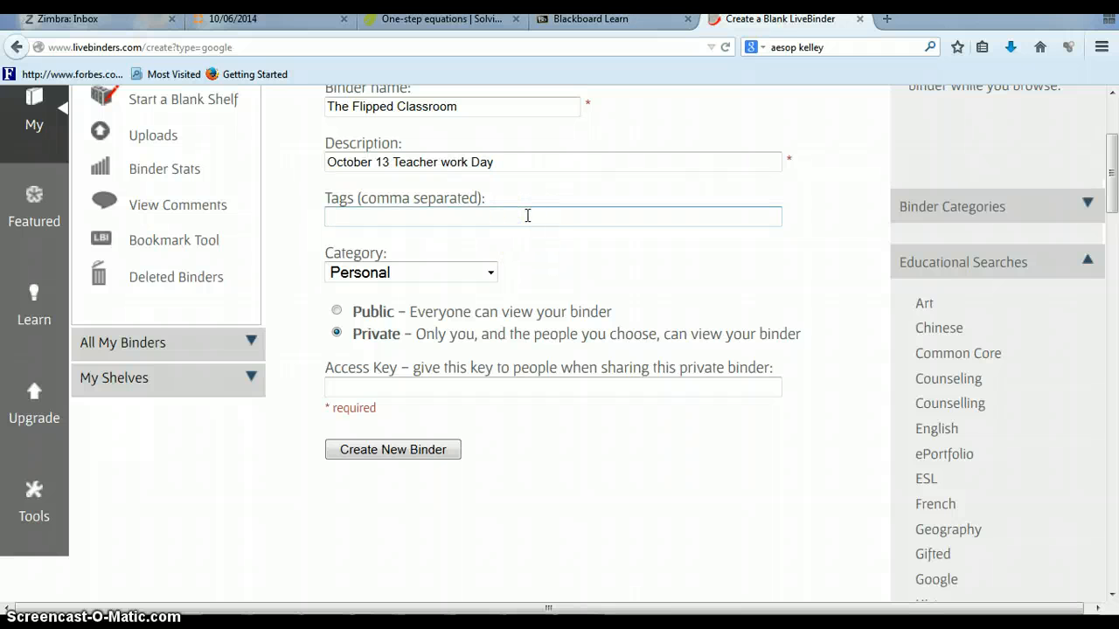
Set the binder's category to Education.
{"action": "left_click", "coordinate": [491, 272]}
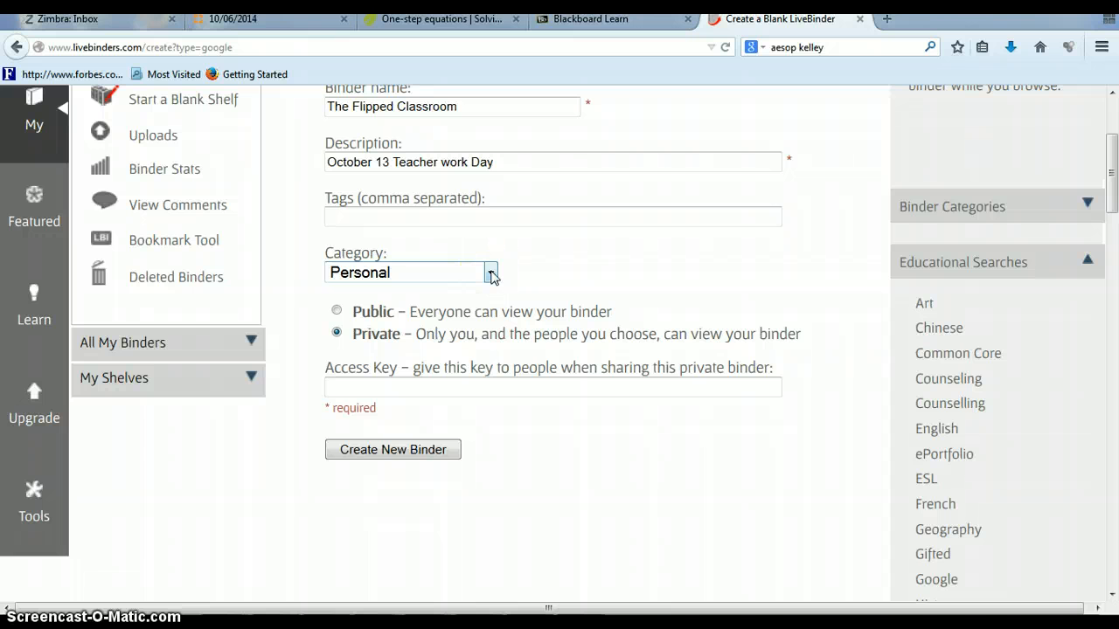
{"action": "left_click", "coordinate": [492, 275]}
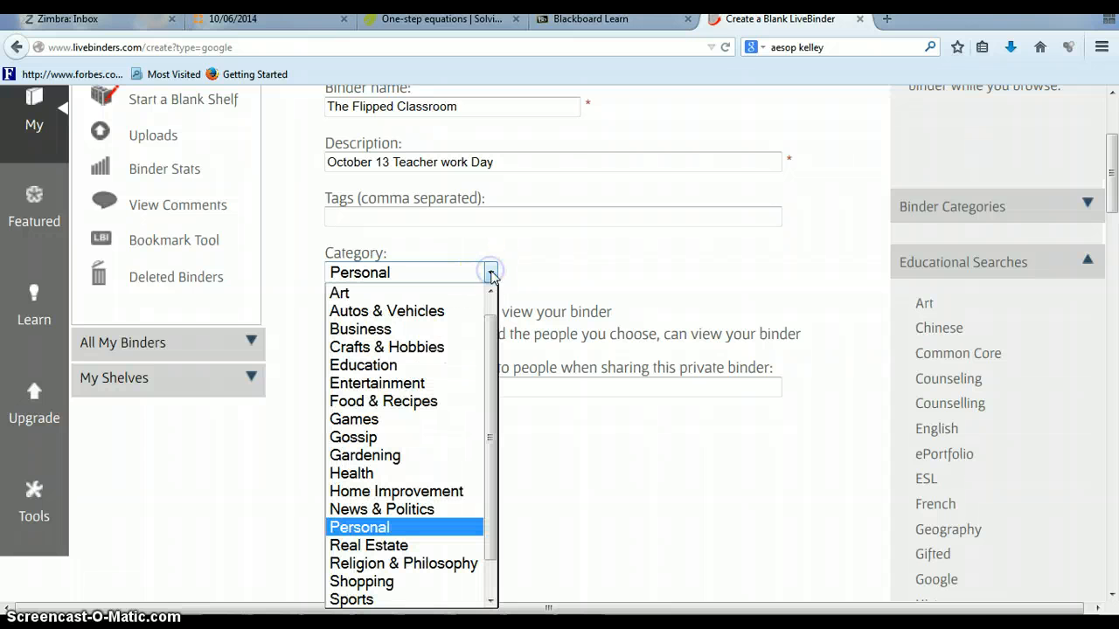
{"action": "scroll", "coordinate": [431, 406], "scroll_direction": "down", "scroll_amount": 2}
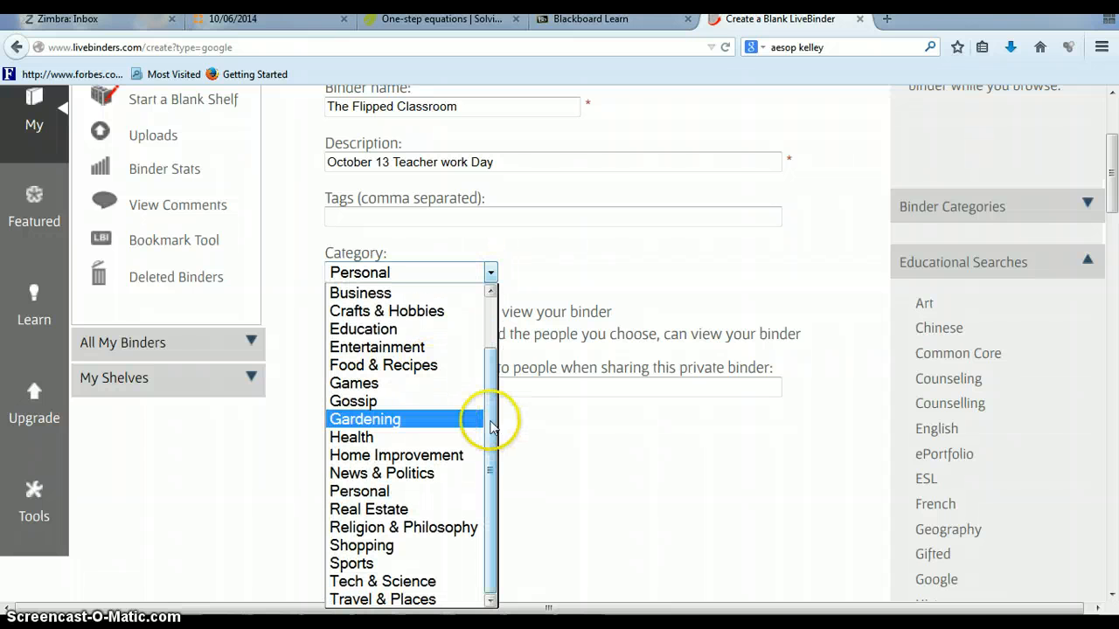
{"action": "left_click_drag", "start_coordinate": [491, 426], "coordinate": [486, 352]}
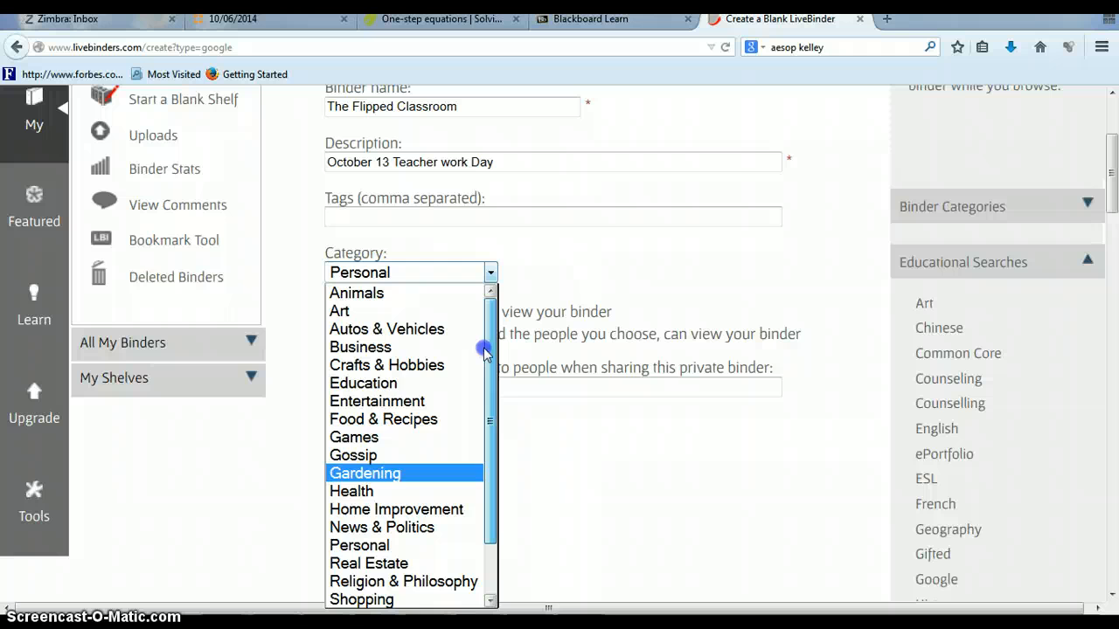
{"action": "left_click", "coordinate": [397, 382]}
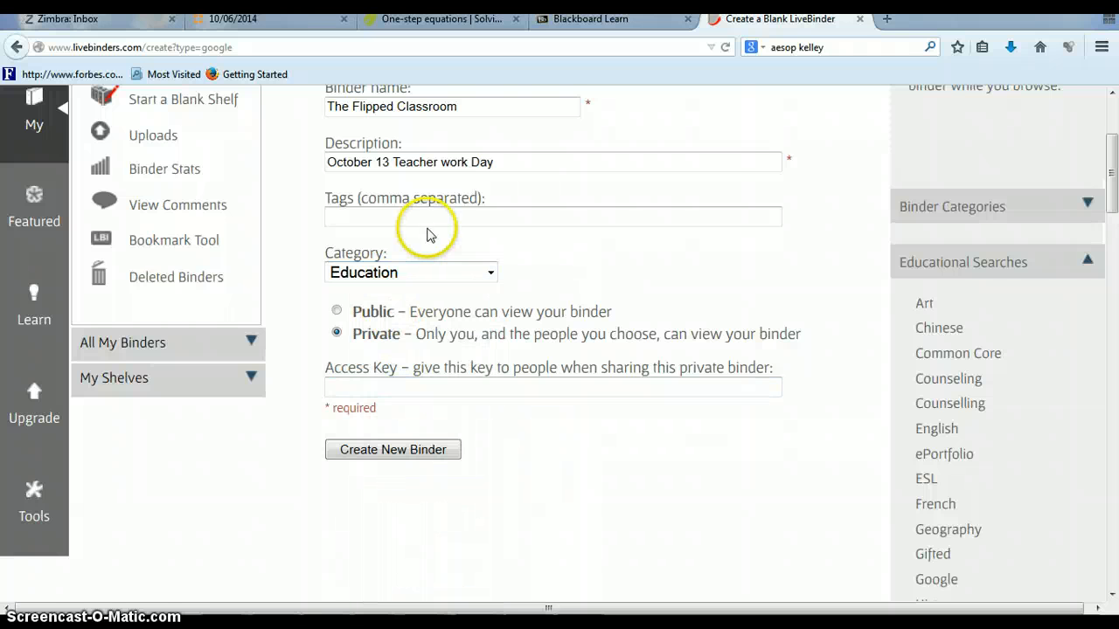
Make the binder public so everyone can view it, and create it.
{"action": "left_click", "coordinate": [340, 315]}
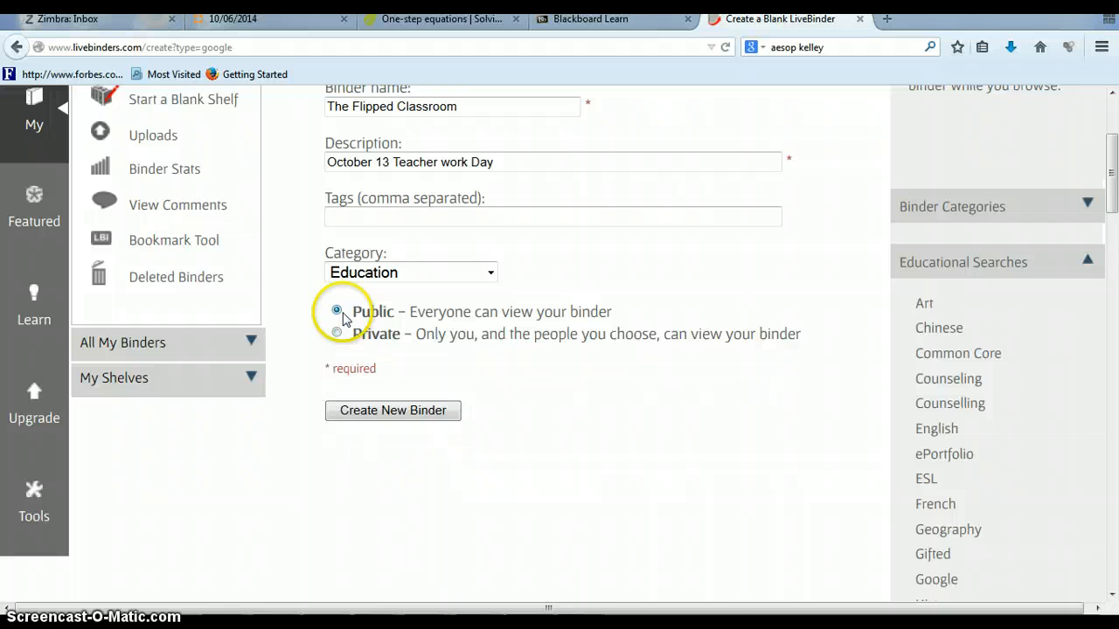
{"action": "left_click", "coordinate": [337, 335]}
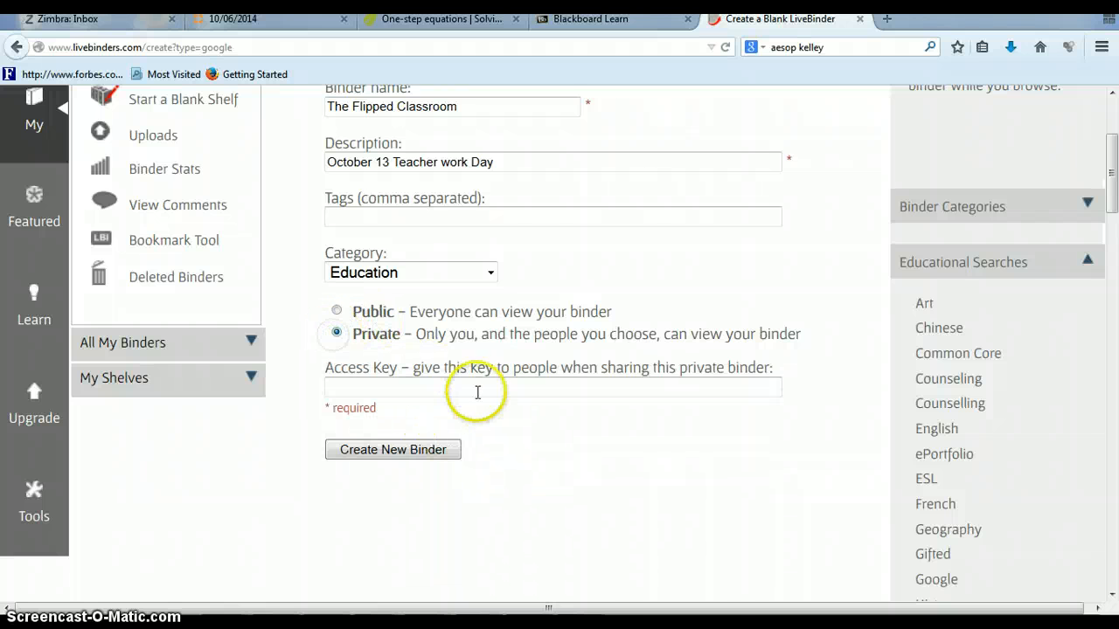
{"action": "left_click", "coordinate": [337, 312]}
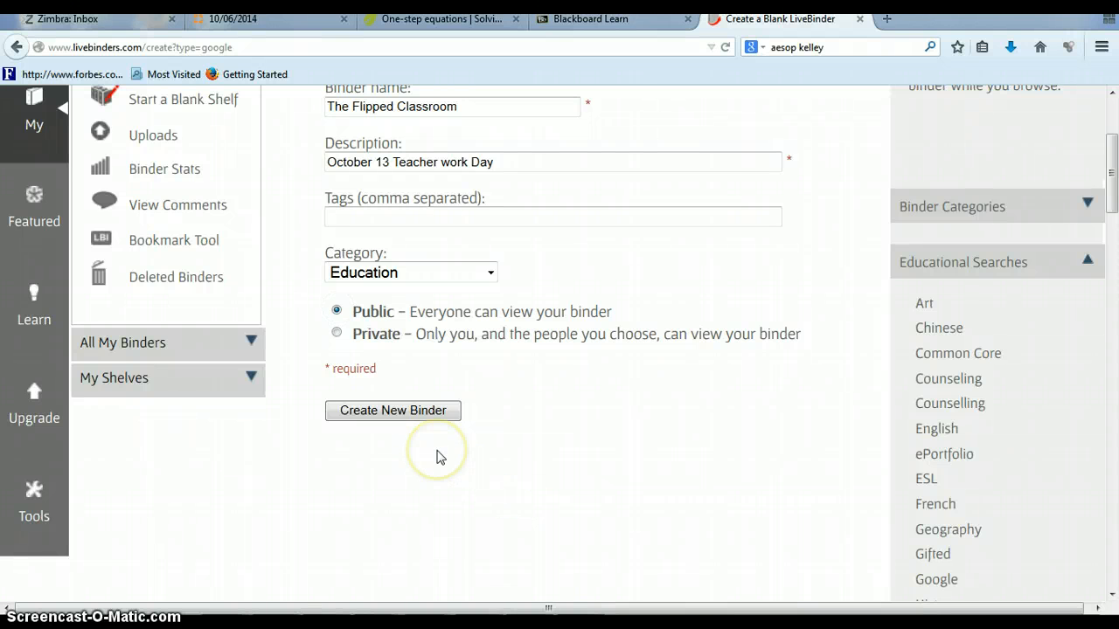
{"action": "left_click", "coordinate": [384, 415]}
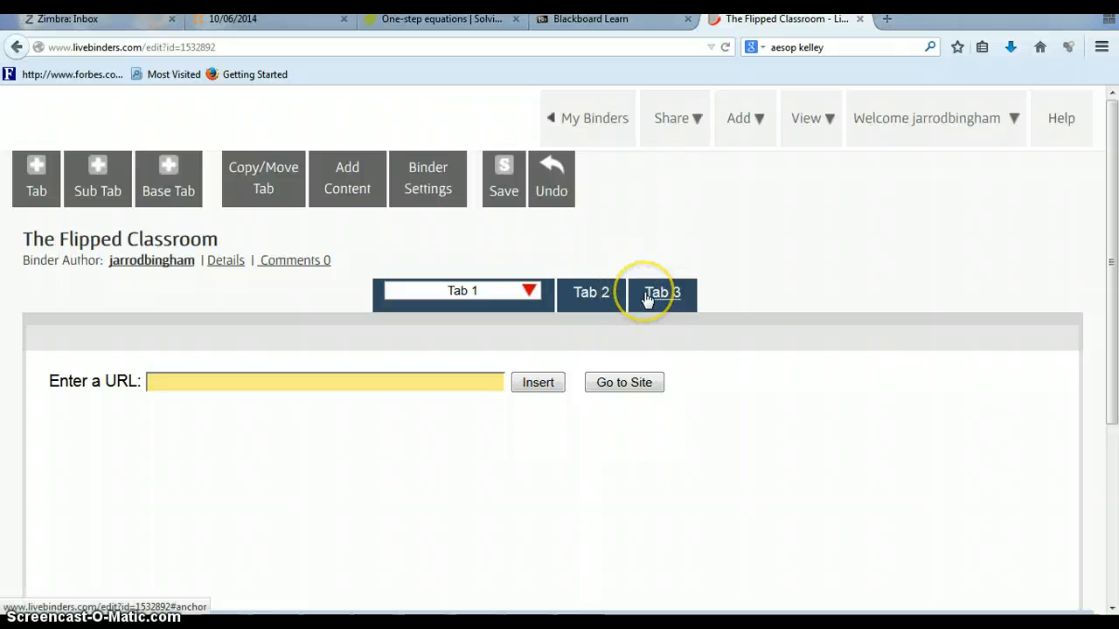
{"action": "triple_click", "coordinate": [474, 291]}
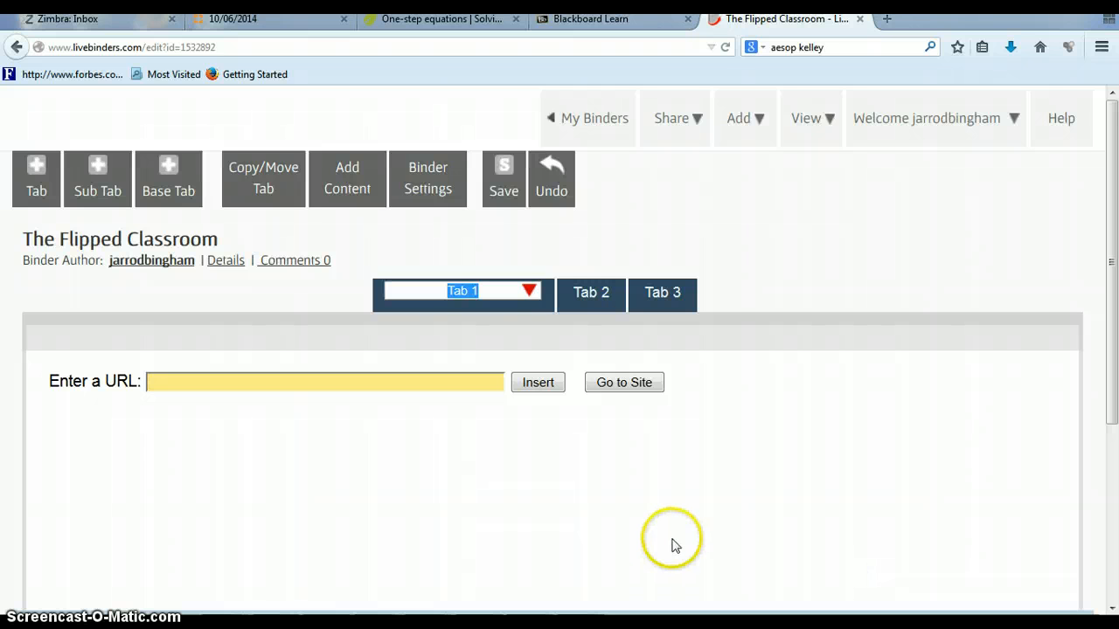
{"action": "left_click", "coordinate": [530, 292]}
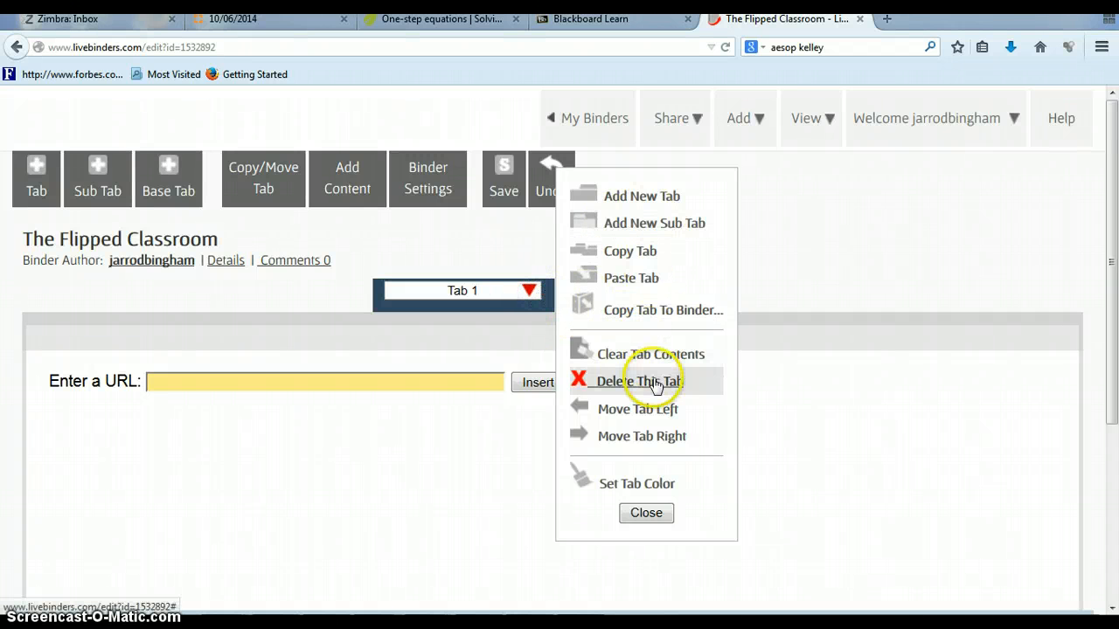
{"action": "left_click", "coordinate": [646, 513]}
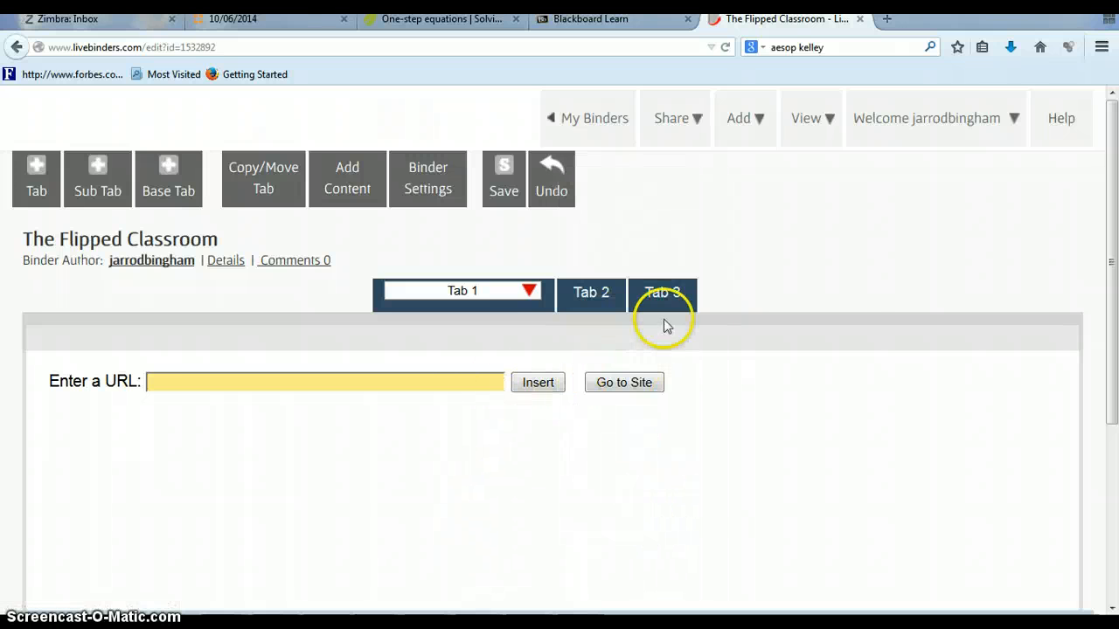
Delete Tab 3 from the binder.
{"action": "left_click", "coordinate": [662, 301]}
{"action": "left_click", "coordinate": [671, 291]}
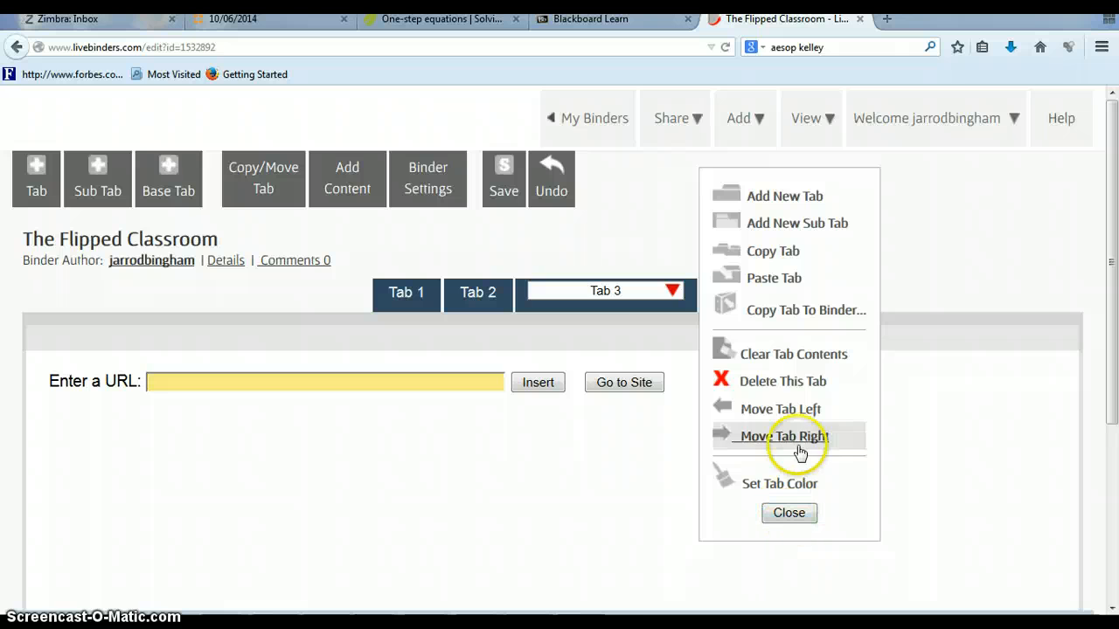
{"action": "left_click", "coordinate": [783, 382]}
{"action": "left_click", "coordinate": [538, 318]}
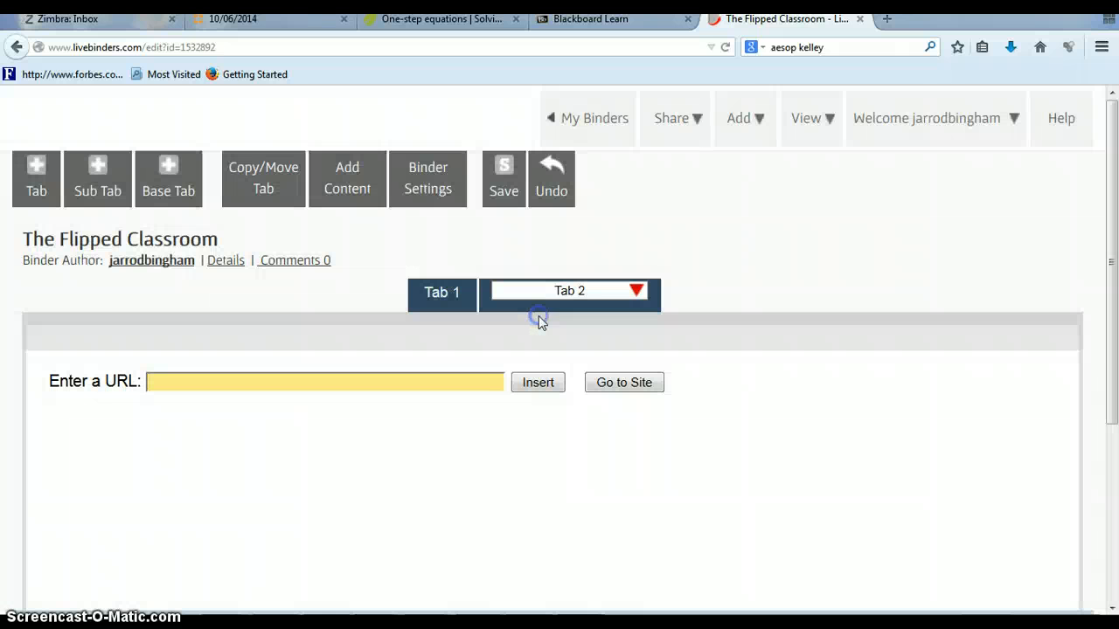
Rename Tab 1 to "Flipped Classroom Examples".
{"action": "left_click", "coordinate": [447, 293]}
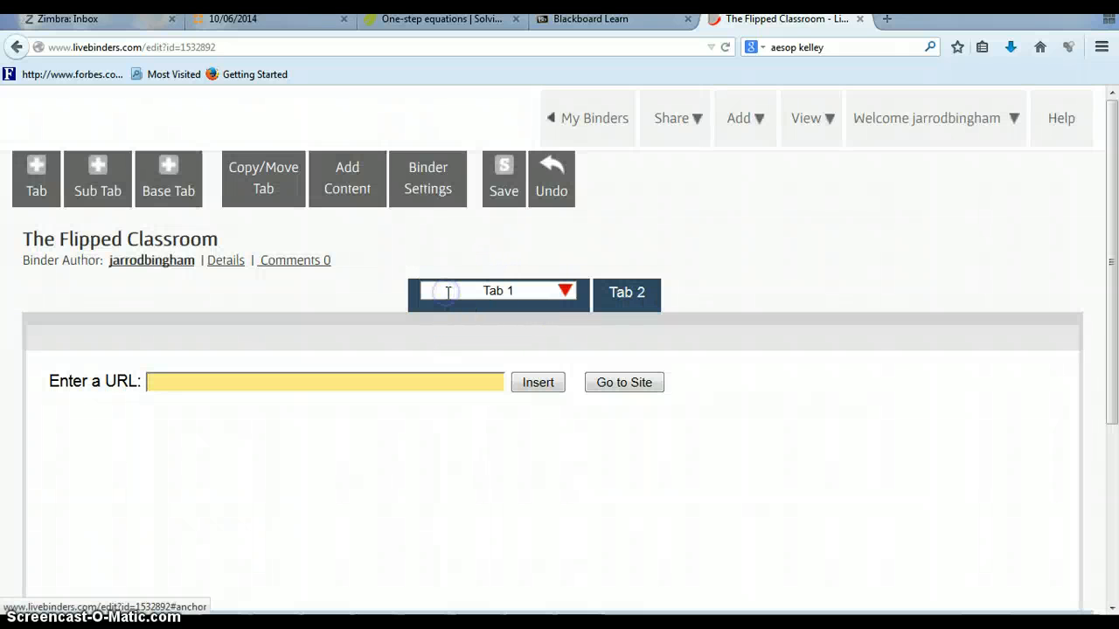
{"action": "left_click_drag", "start_coordinate": [447, 292], "coordinate": [517, 292]}
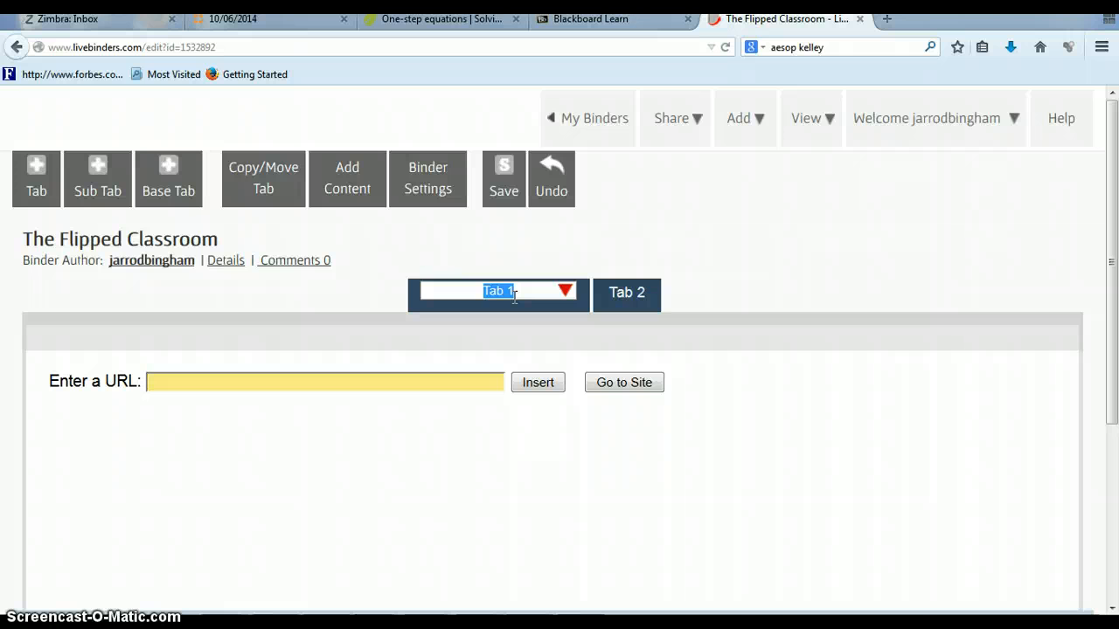
{"action": "type", "text": "My"}
{"action": "type", "text": " classroom Examp"}
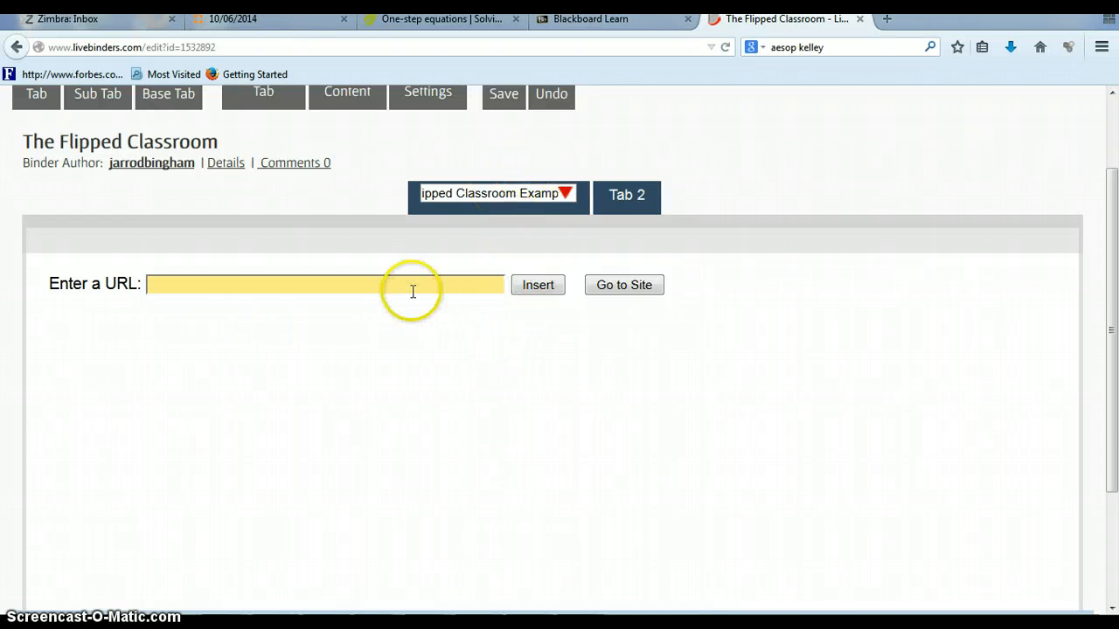
Add a sub tab under Flipped Classroom Examples and title it with the teacher's name followed by "Fliped Classroom".
{"action": "scroll", "coordinate": [427, 447], "scroll_direction": "up", "scroll_amount": 2}
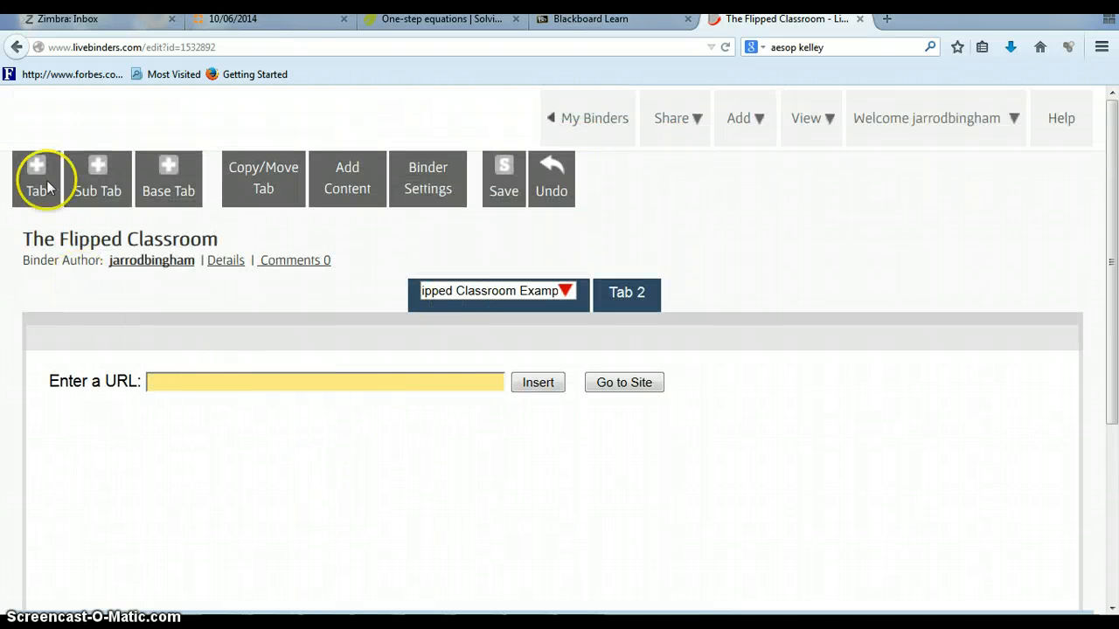
{"action": "left_click", "coordinate": [96, 179]}
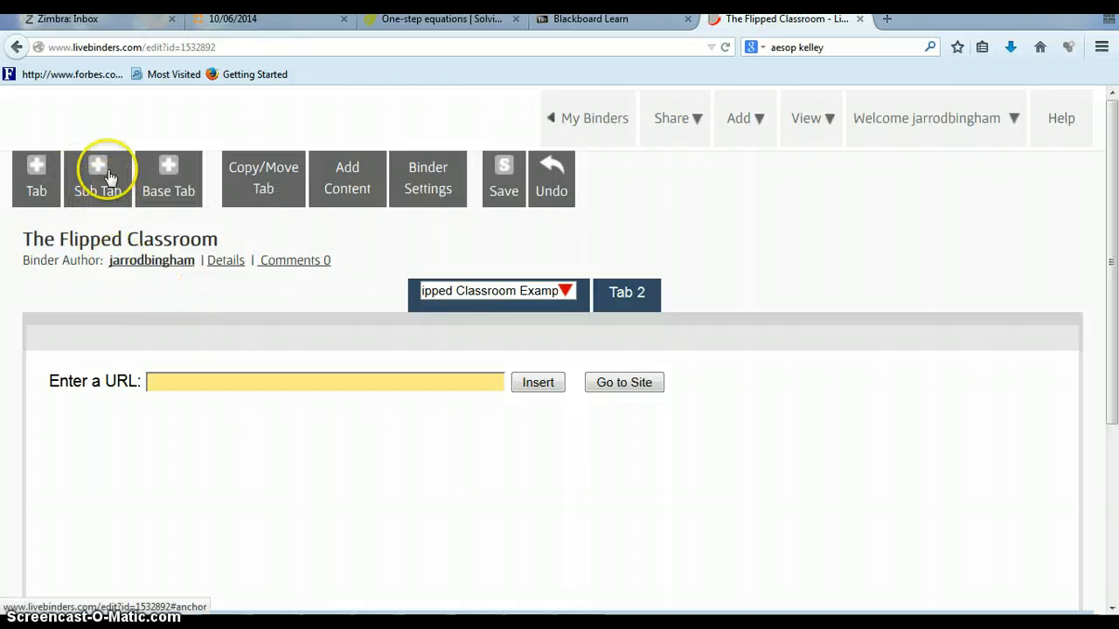
{"action": "left_click", "coordinate": [525, 345]}
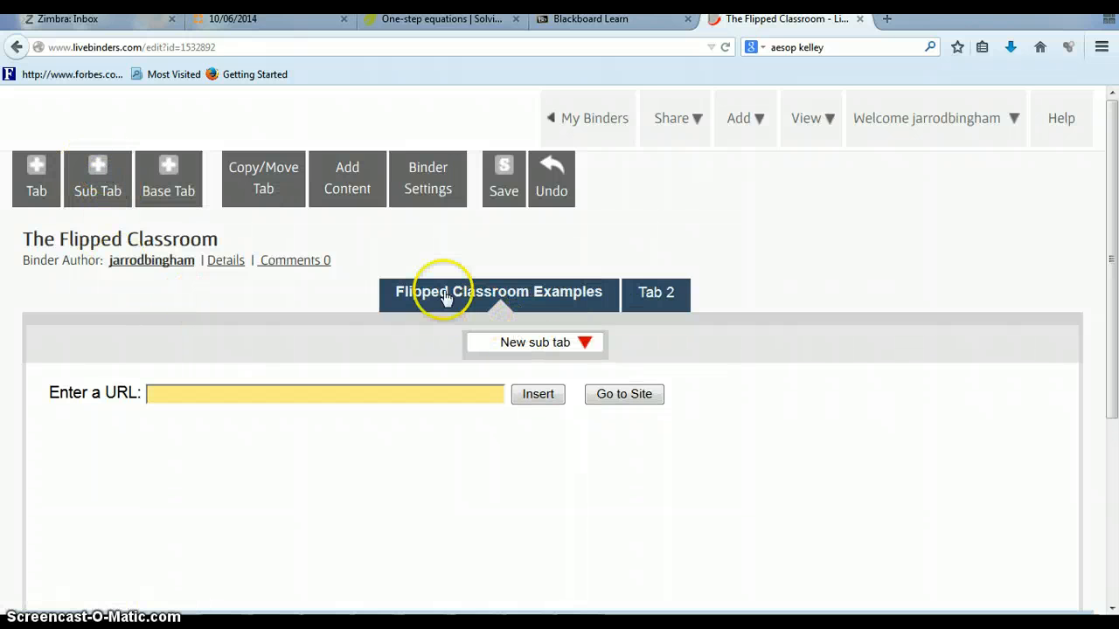
{"action": "triple_click", "coordinate": [535, 347]}
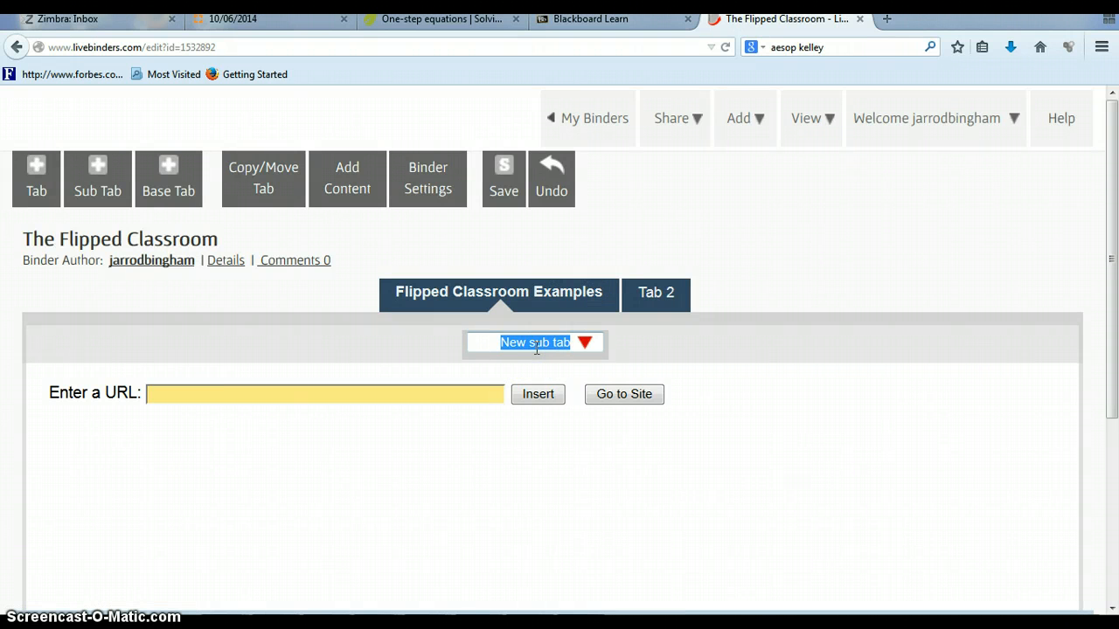
{"action": "type", "text": "My"}
{"action": "type", "text": ". Bingham's "}
{"action": "type", "text": "Flipped C"}
{"action": "type", "text": "lassroom"}
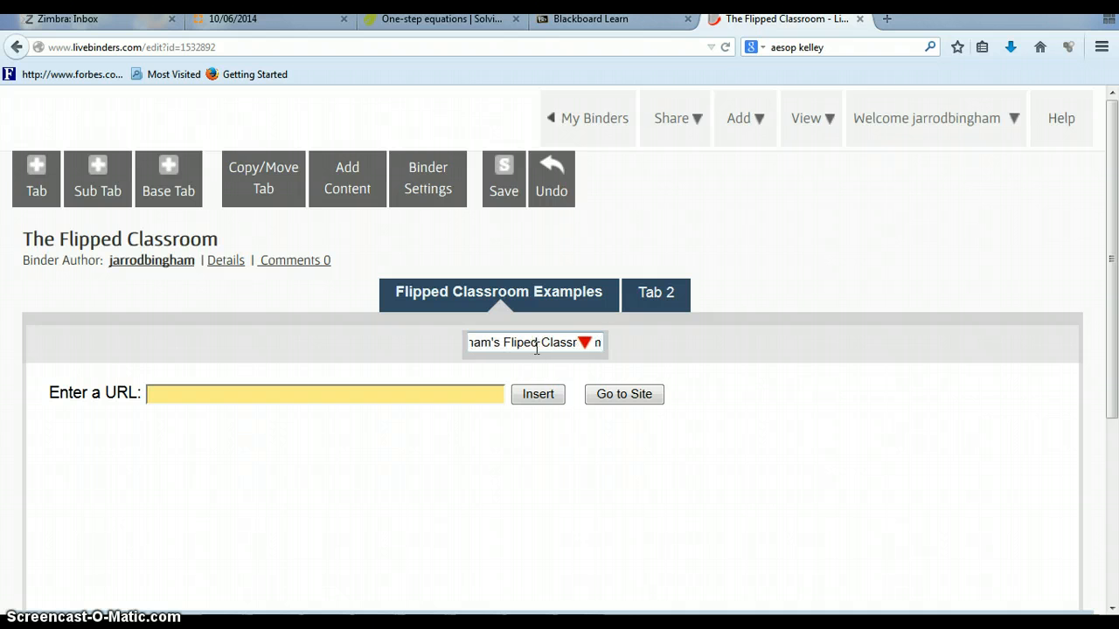
{"action": "left_click", "coordinate": [491, 465]}
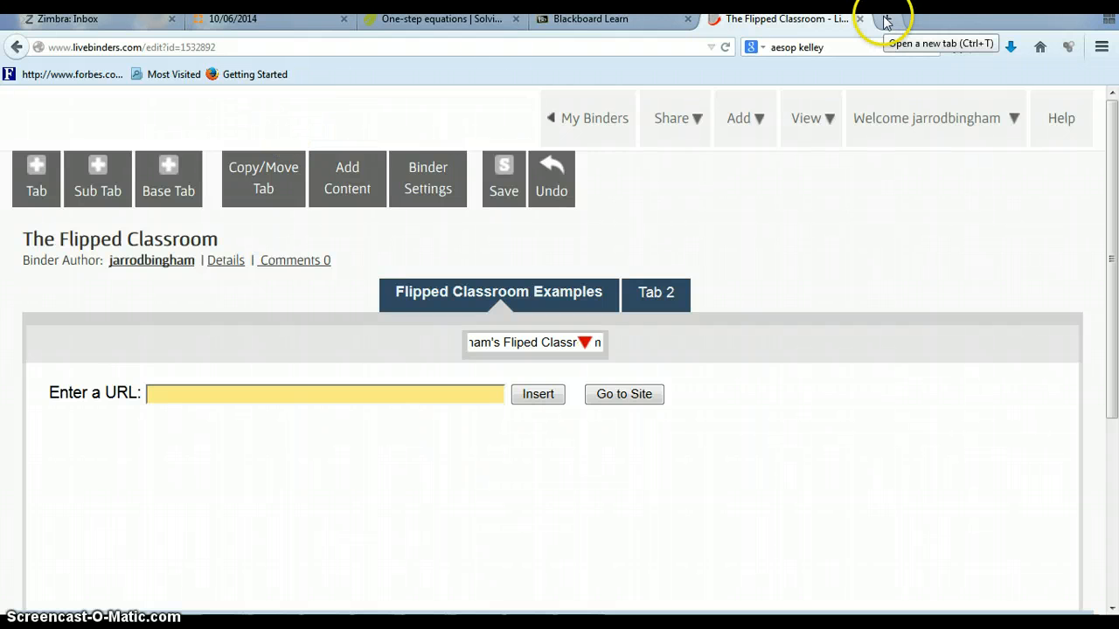
Insert the web page goo.gl/A0Nbbb as the sub tab's content and look through the embedded page.
{"action": "left_click", "coordinate": [393, 391]}
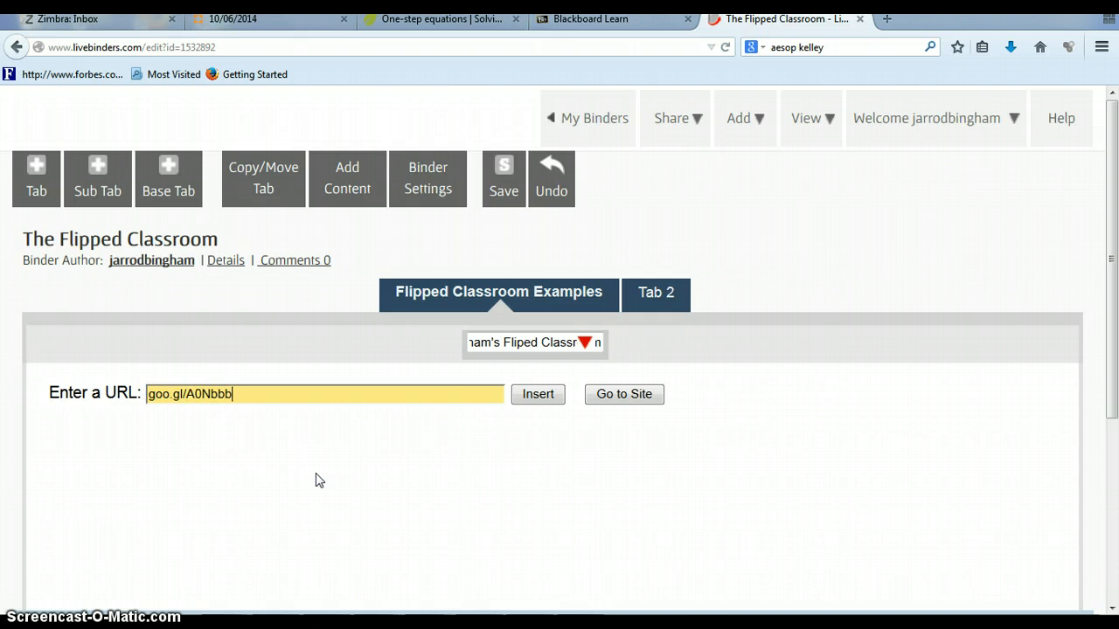
{"action": "left_click", "coordinate": [537, 395]}
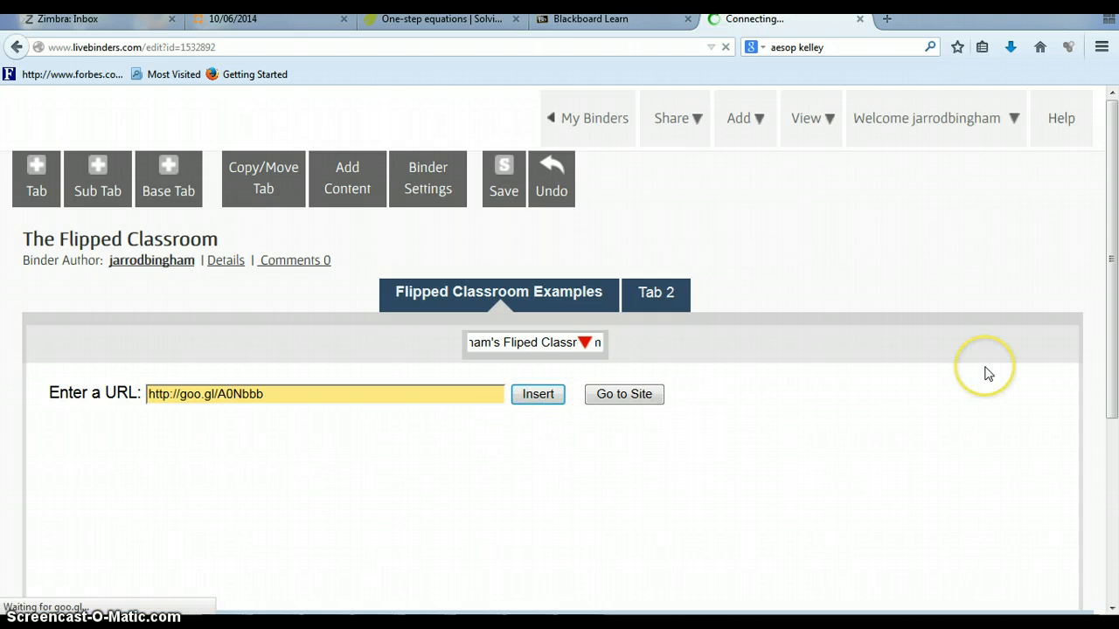
{"action": "scroll", "coordinate": [987, 373], "scroll_direction": "down", "scroll_amount": 3}
{"action": "scroll", "coordinate": [985, 373], "scroll_direction": "up", "scroll_amount": 3}
{"action": "scroll", "coordinate": [664, 297], "scroll_direction": "down", "scroll_amount": 2}
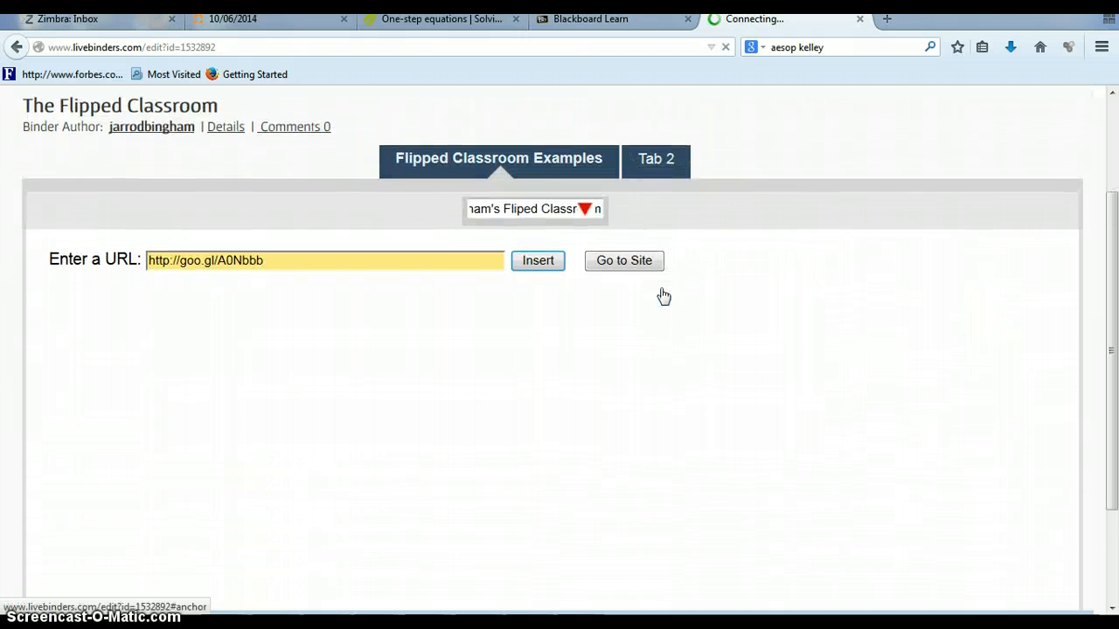
{"action": "left_click", "coordinate": [699, 374]}
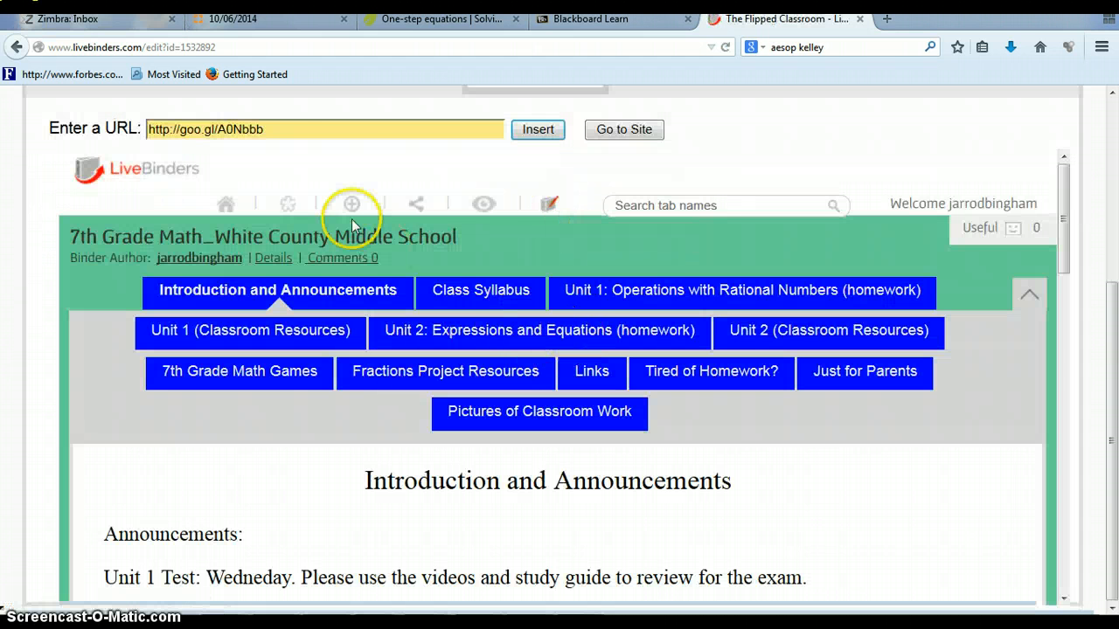
{"action": "scroll", "coordinate": [329, 393], "scroll_direction": "down", "scroll_amount": 7}
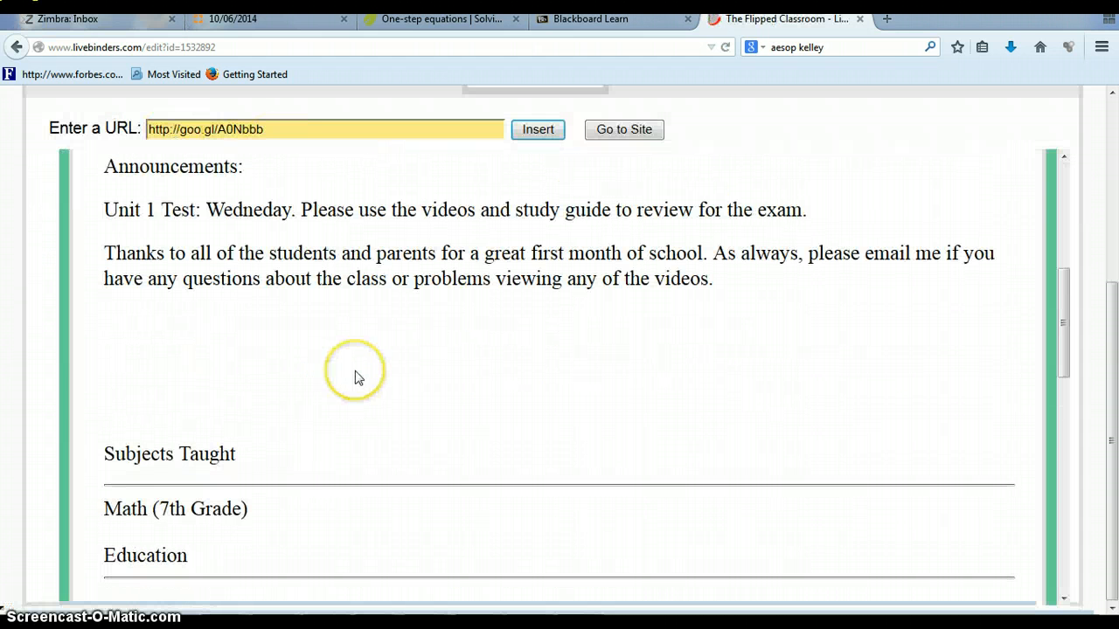
Look through the embedded 7th Grade Math binder and open its Unit 2 (Classroom Resources) tab.
{"action": "scroll", "coordinate": [355, 375], "scroll_direction": "down", "scroll_amount": 2}
{"action": "scroll", "coordinate": [355, 375], "scroll_direction": "up", "scroll_amount": 9}
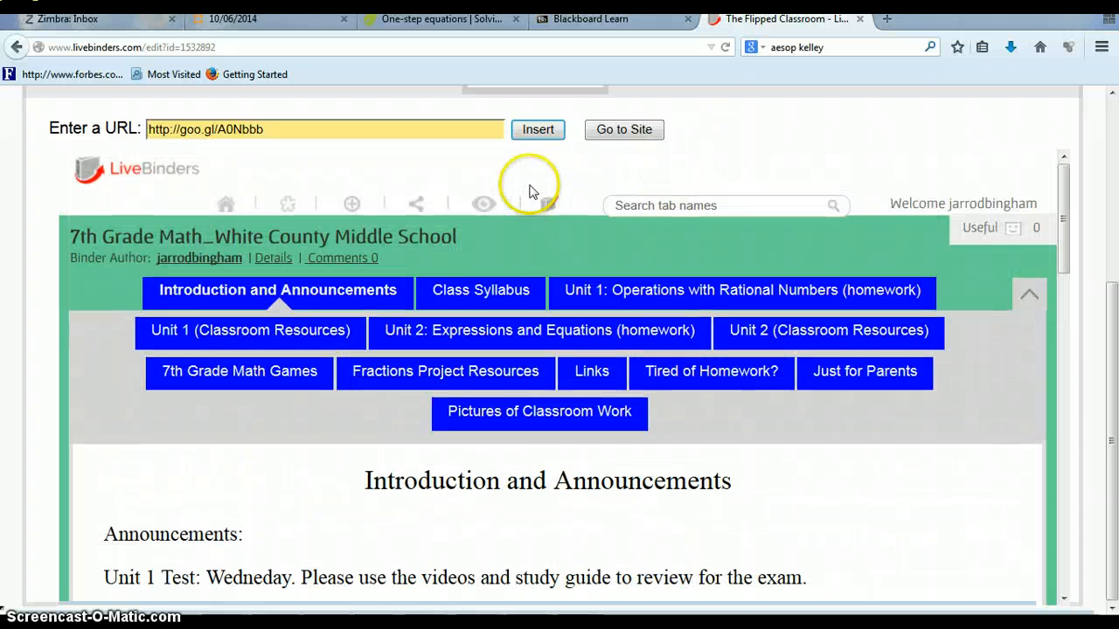
{"action": "scroll", "coordinate": [806, 143], "scroll_direction": "up", "scroll_amount": 1}
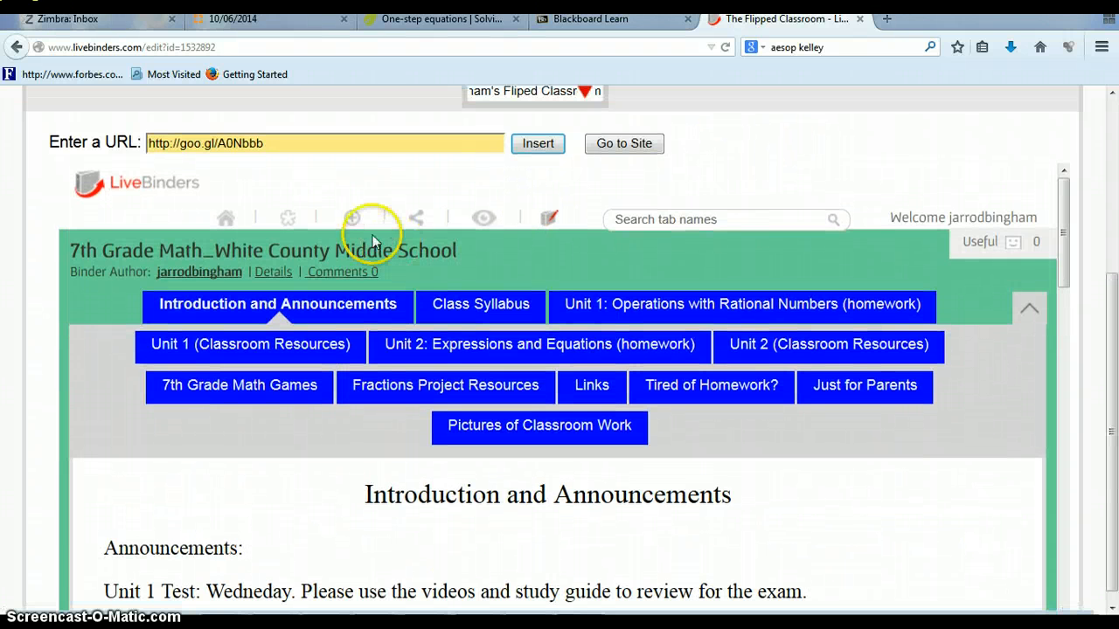
{"action": "left_click", "coordinate": [560, 354]}
{"action": "left_click", "coordinate": [879, 356]}
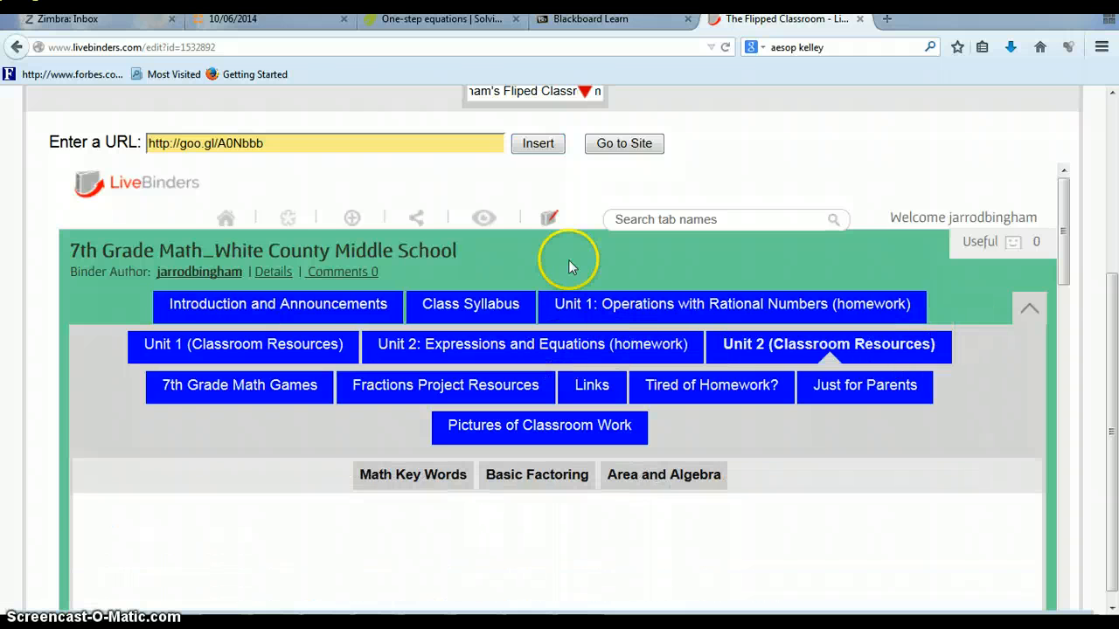
{"action": "scroll", "coordinate": [569, 259], "scroll_direction": "up", "scroll_amount": 3}
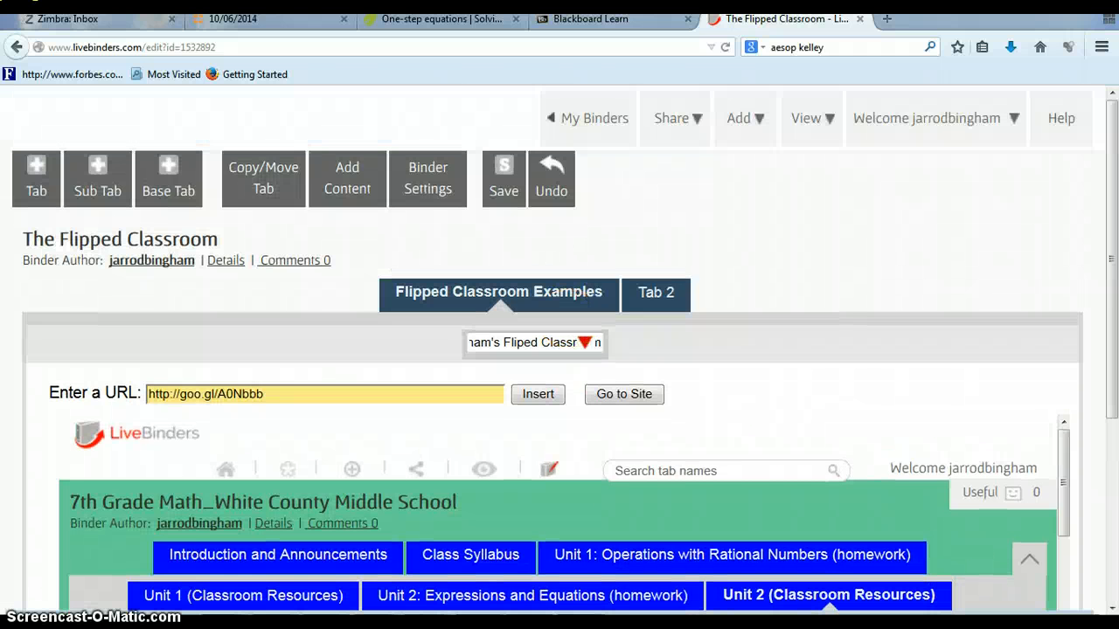
Search the web for "Flipped Science classroom website" in a new browser tab.
{"action": "left_click", "coordinate": [887, 18]}
{"action": "left_click", "coordinate": [844, 46]}
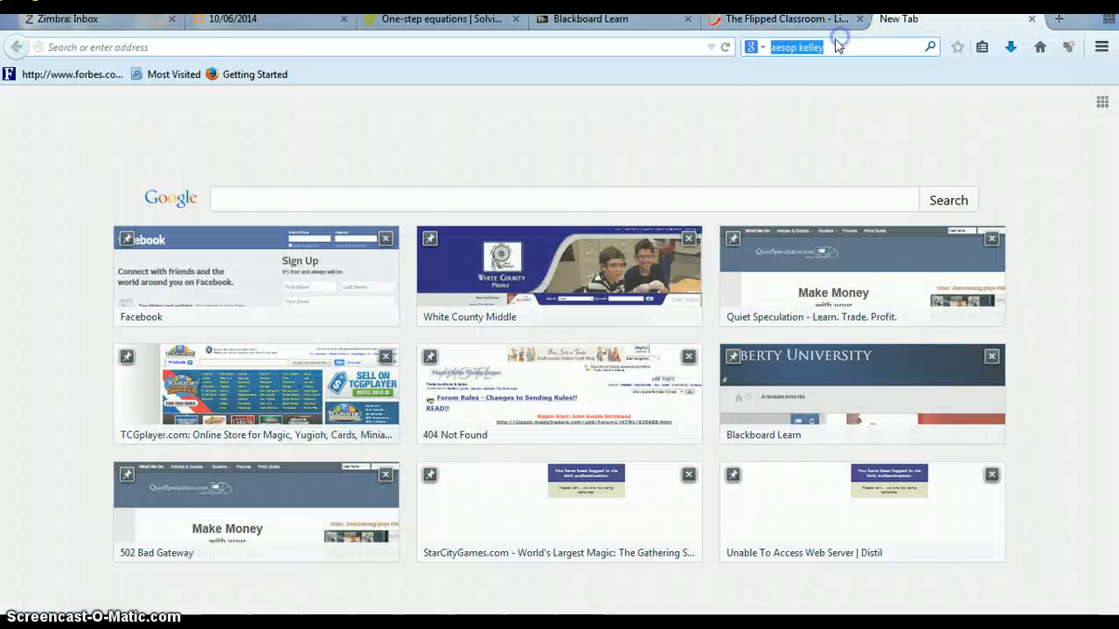
{"action": "type", "text": "F"}
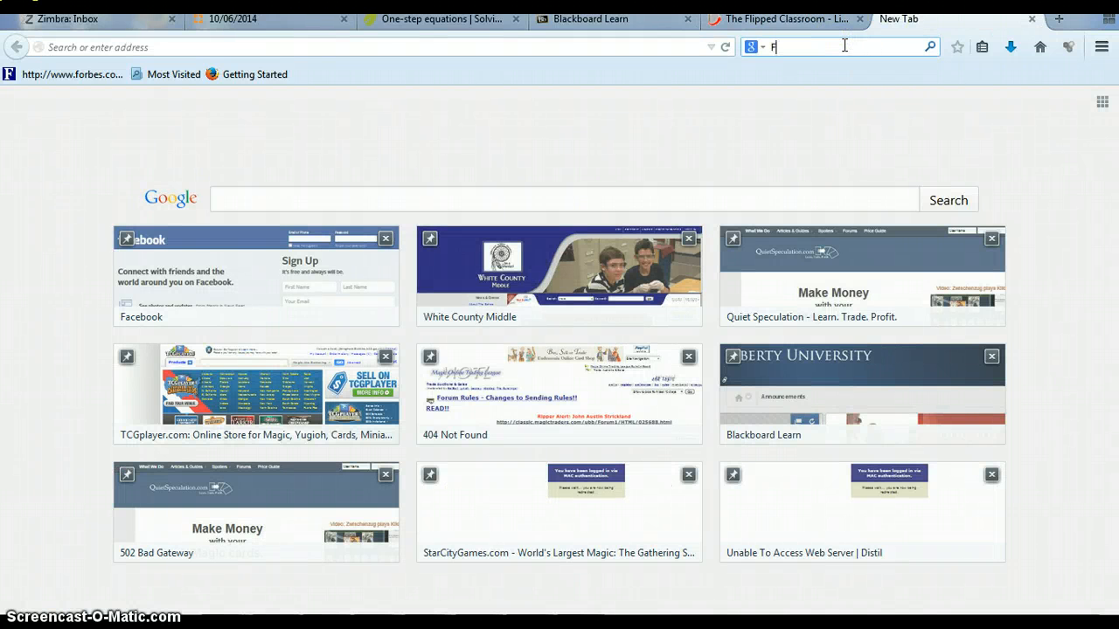
{"action": "type", "text": "lipped Science classroo"}
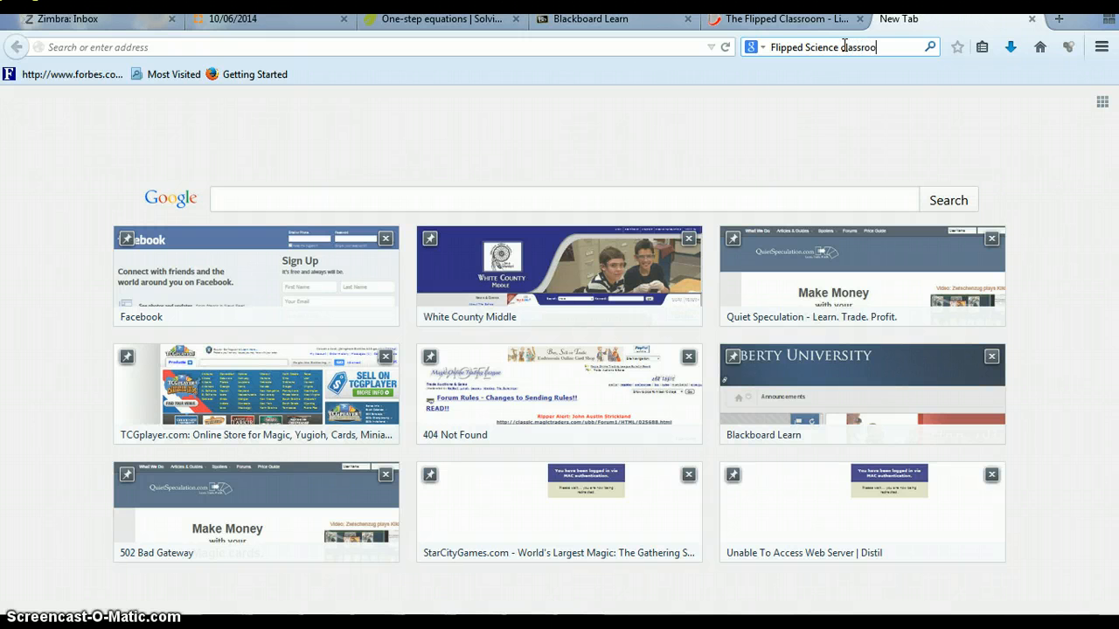
{"action": "type", "text": "m website"}
{"action": "key", "text": "Return"}
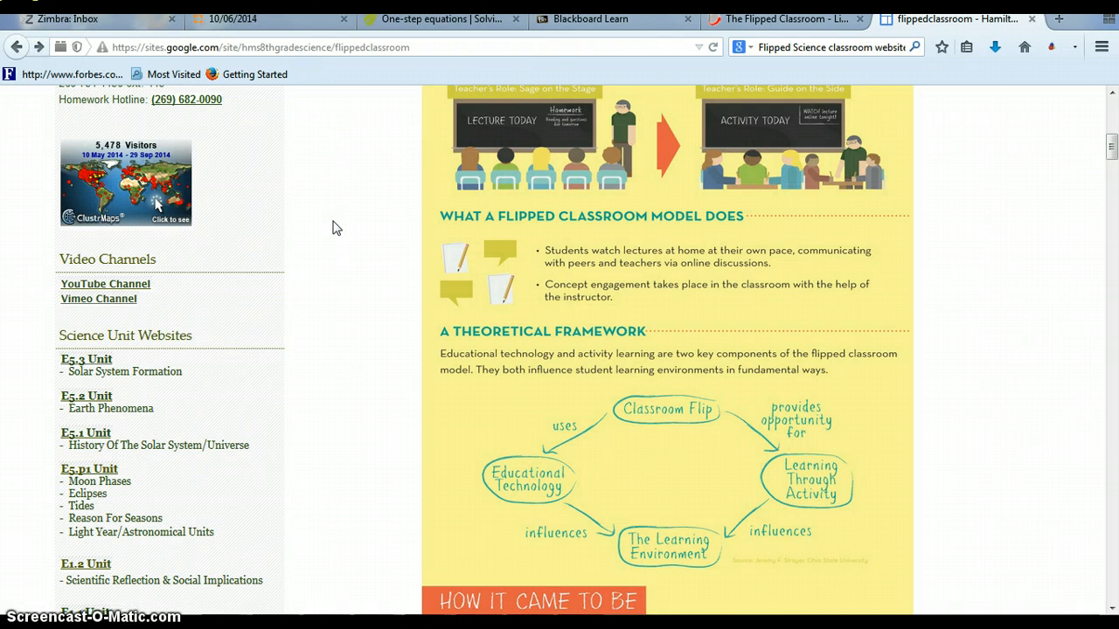
Look over the Hamilton Middle School 8th Grade Science flipped classroom page and open its E5.3 Unit page.
{"action": "left_click", "coordinate": [452, 332]}
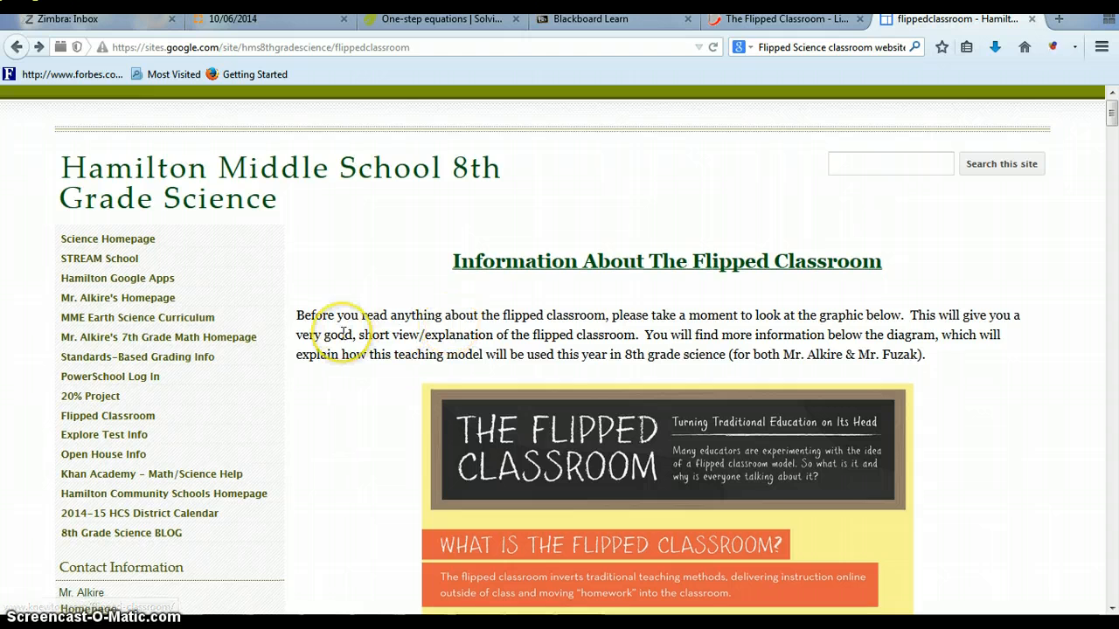
{"action": "scroll", "coordinate": [342, 335], "scroll_direction": "down", "scroll_amount": 1}
{"action": "scroll", "coordinate": [344, 342], "scroll_direction": "down", "scroll_amount": 5}
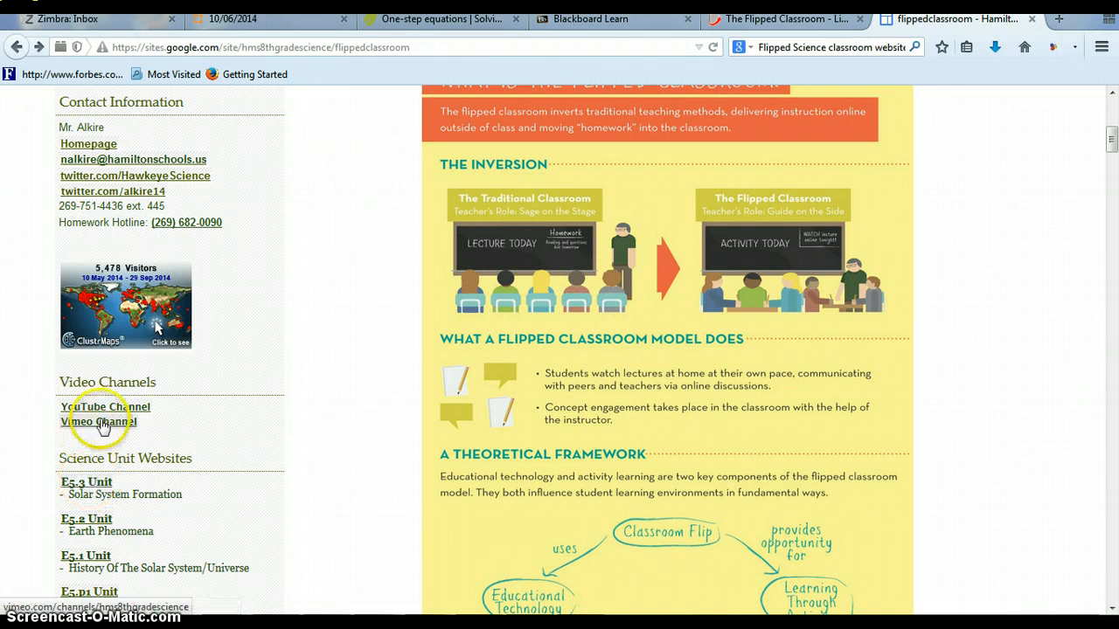
{"action": "left_click", "coordinate": [93, 488]}
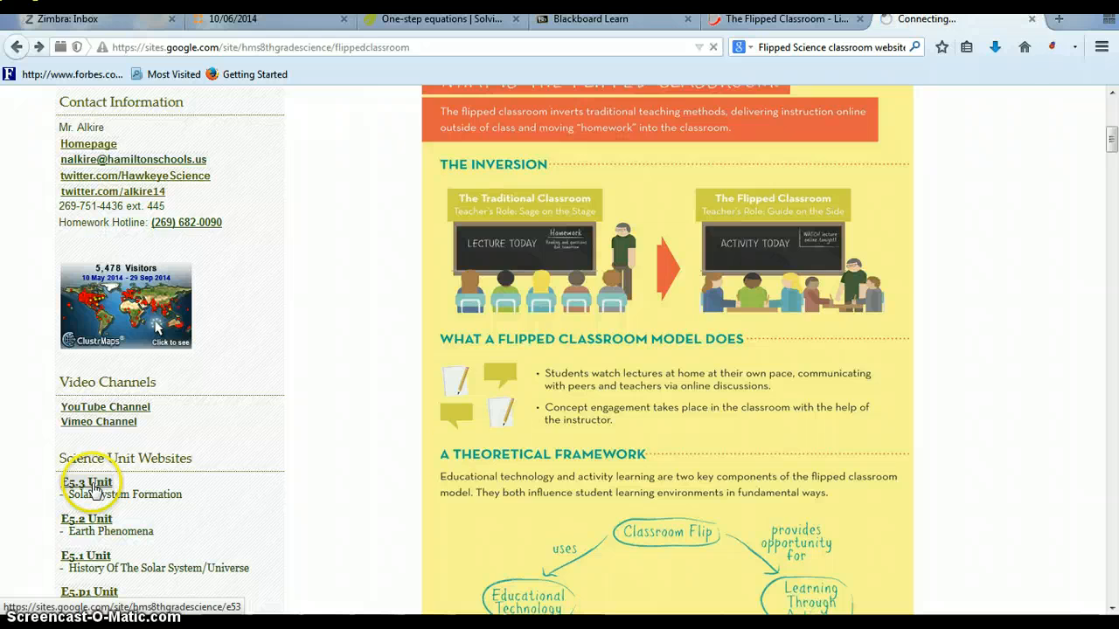
{"action": "scroll", "coordinate": [610, 400], "scroll_direction": "down", "scroll_amount": 1}
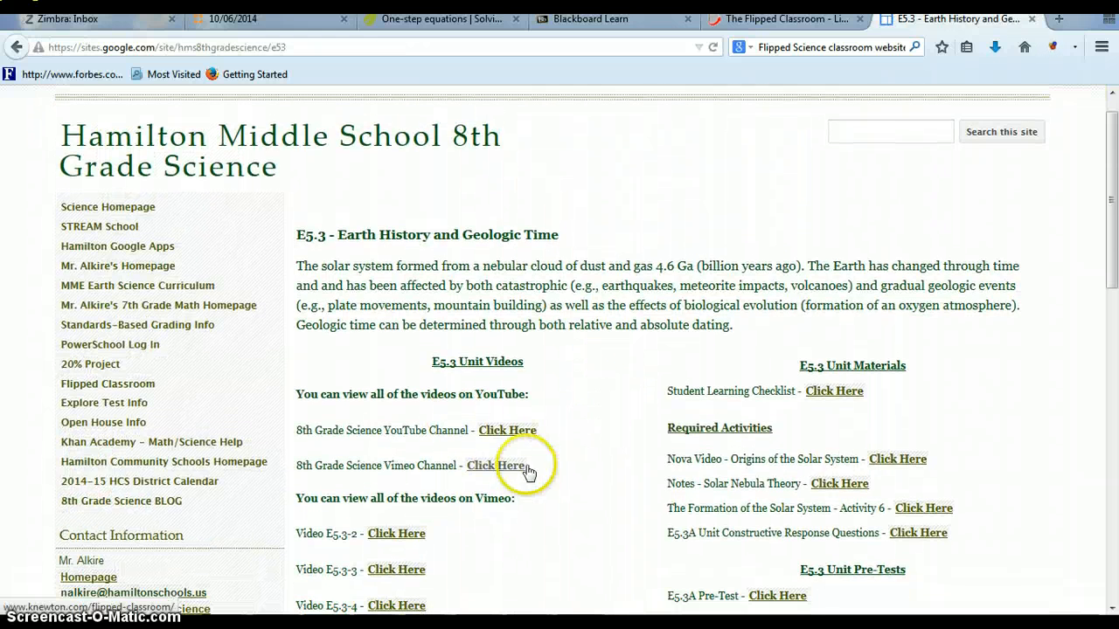
Look through the 8th Grade Science Vimeo channel, close it and go back to the flipped classroom page.
{"action": "left_click", "coordinate": [510, 468]}
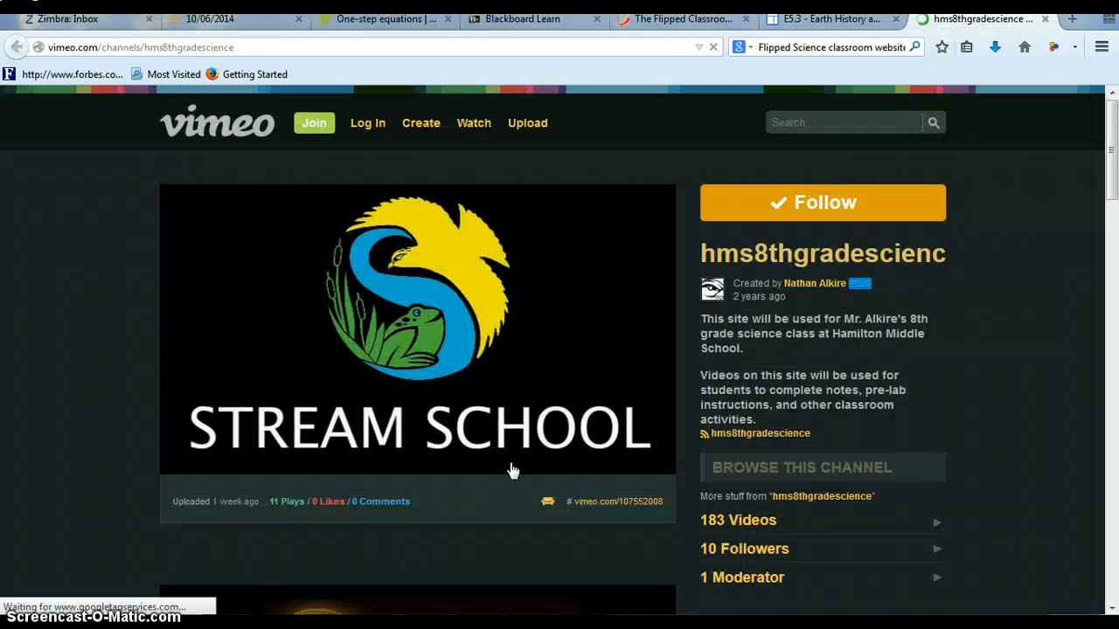
{"action": "scroll", "coordinate": [4, 470], "scroll_direction": "down", "scroll_amount": 8}
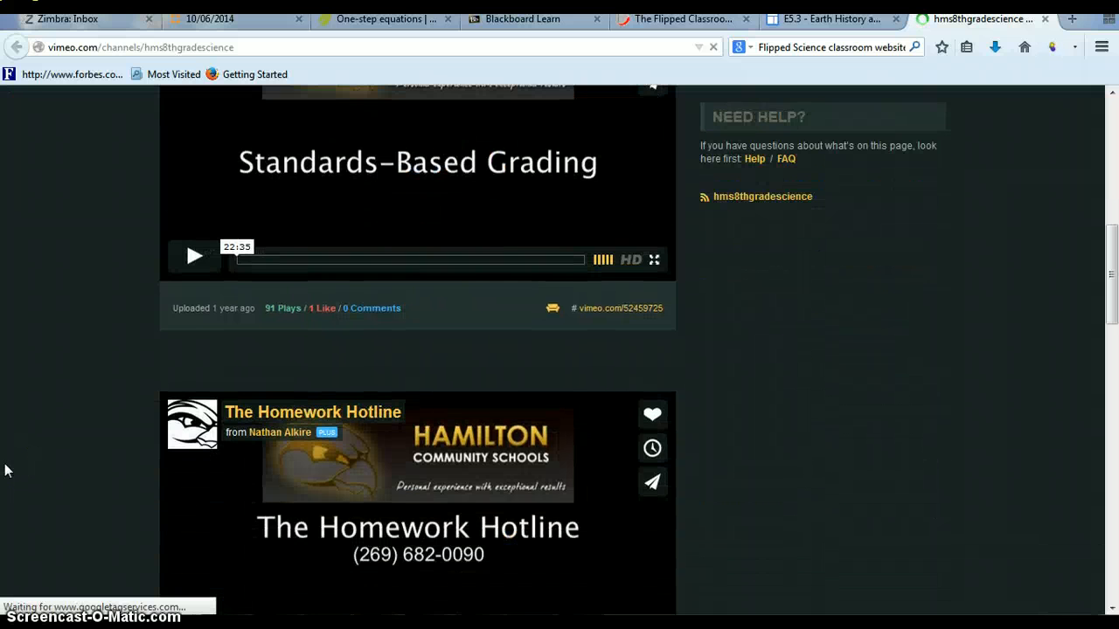
{"action": "scroll", "coordinate": [4, 468], "scroll_direction": "up", "scroll_amount": 6}
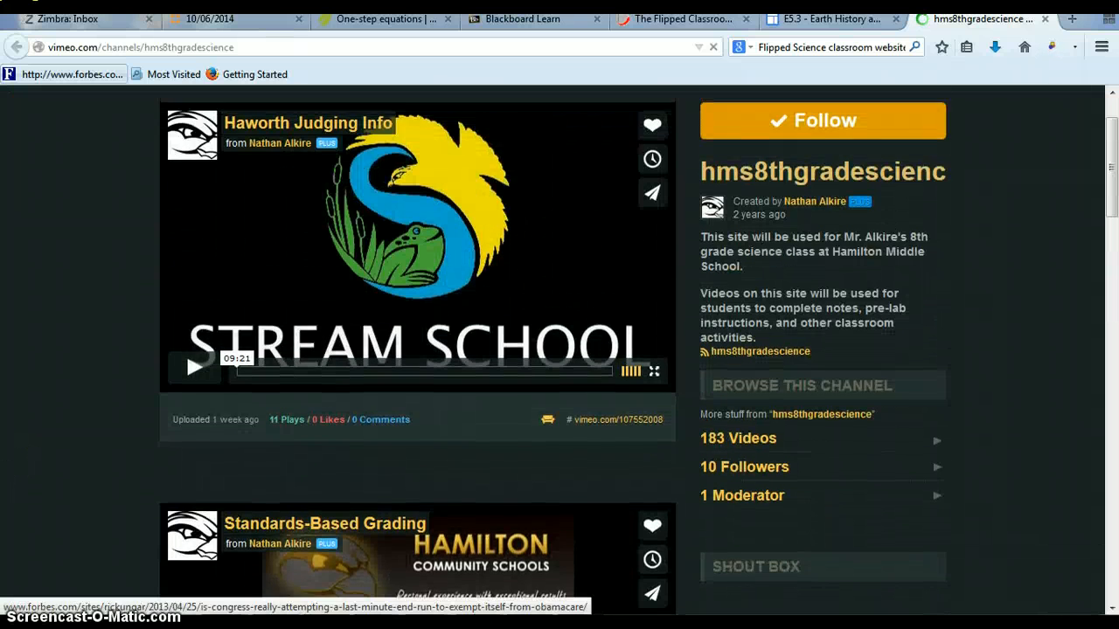
{"action": "left_click", "coordinate": [1044, 19]}
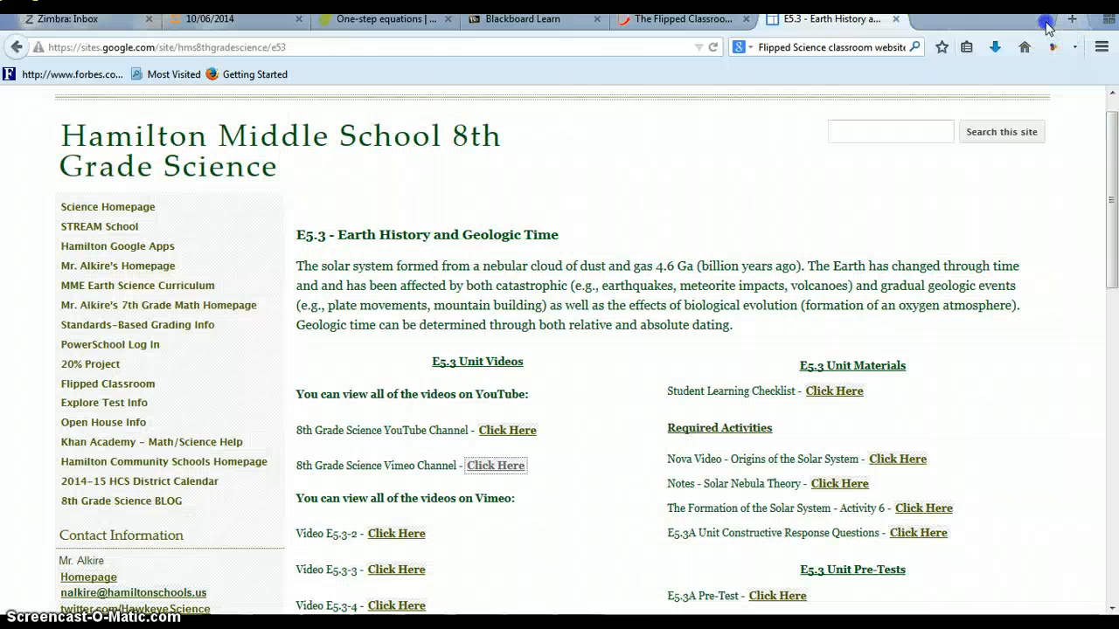
{"action": "left_click", "coordinate": [17, 46]}
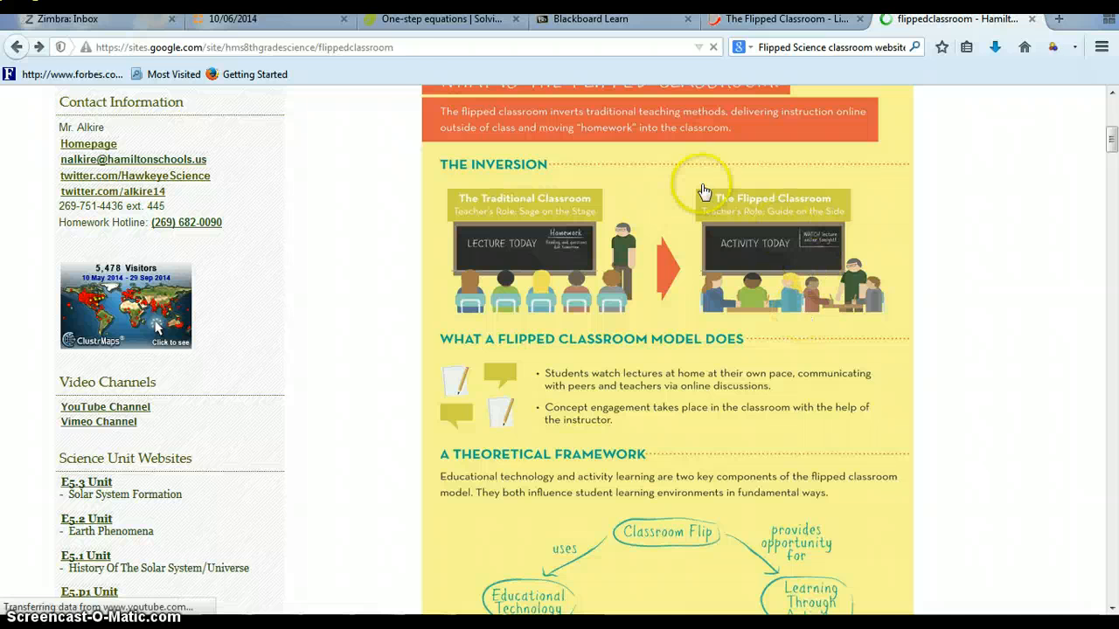
Copy the flipped classroom page's web address and return to the binder being edited.
{"action": "left_click", "coordinate": [393, 48]}
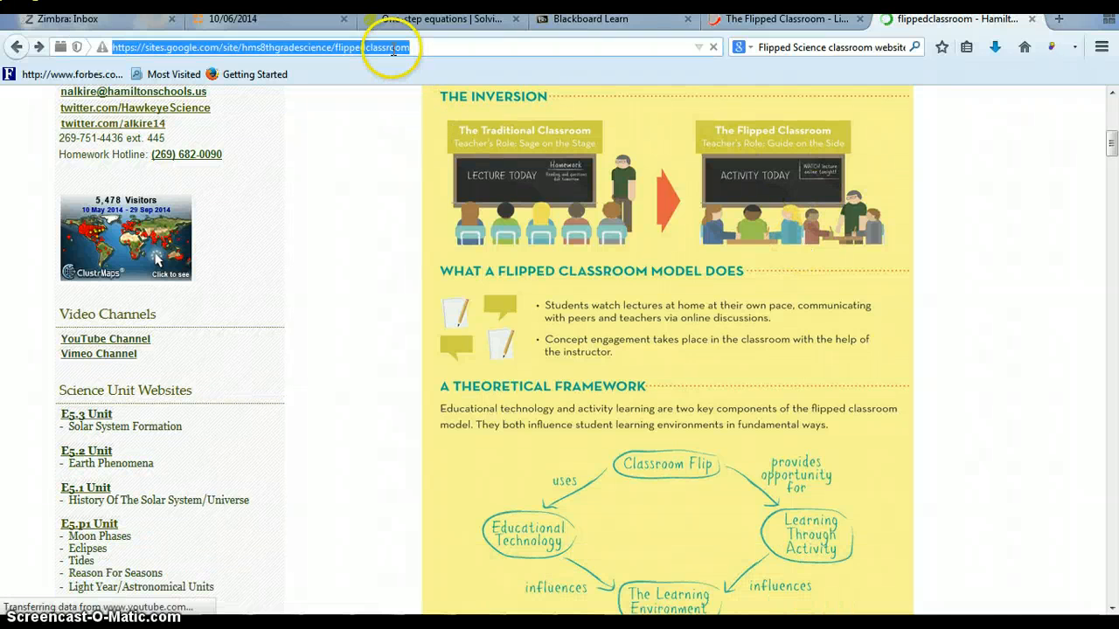
{"action": "right_click", "coordinate": [393, 48]}
{"action": "left_click", "coordinate": [429, 99]}
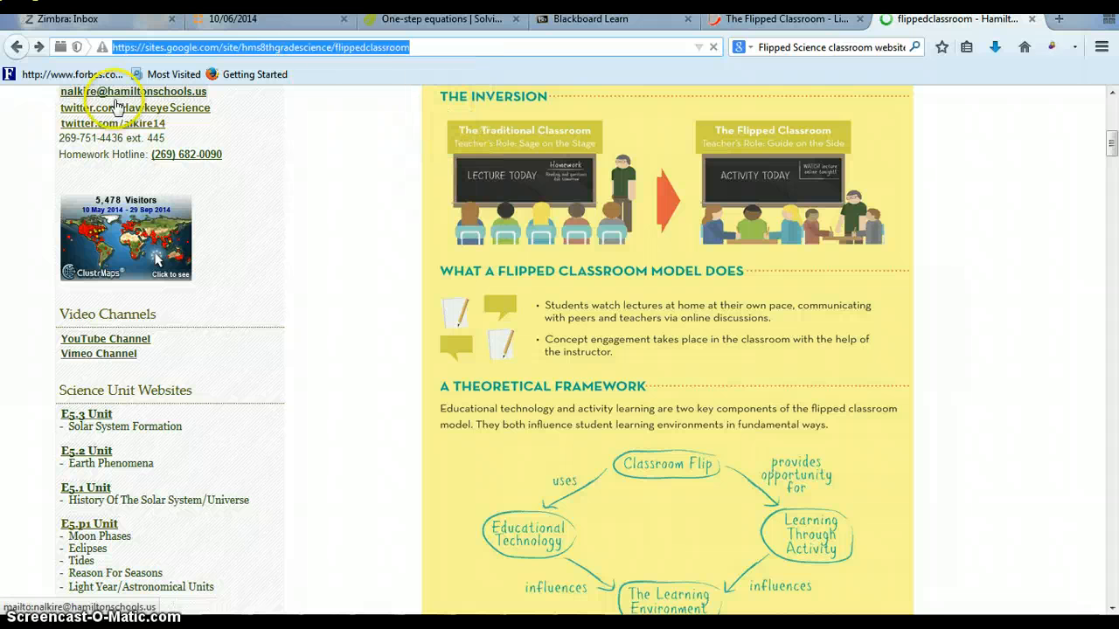
{"action": "left_click", "coordinate": [771, 29]}
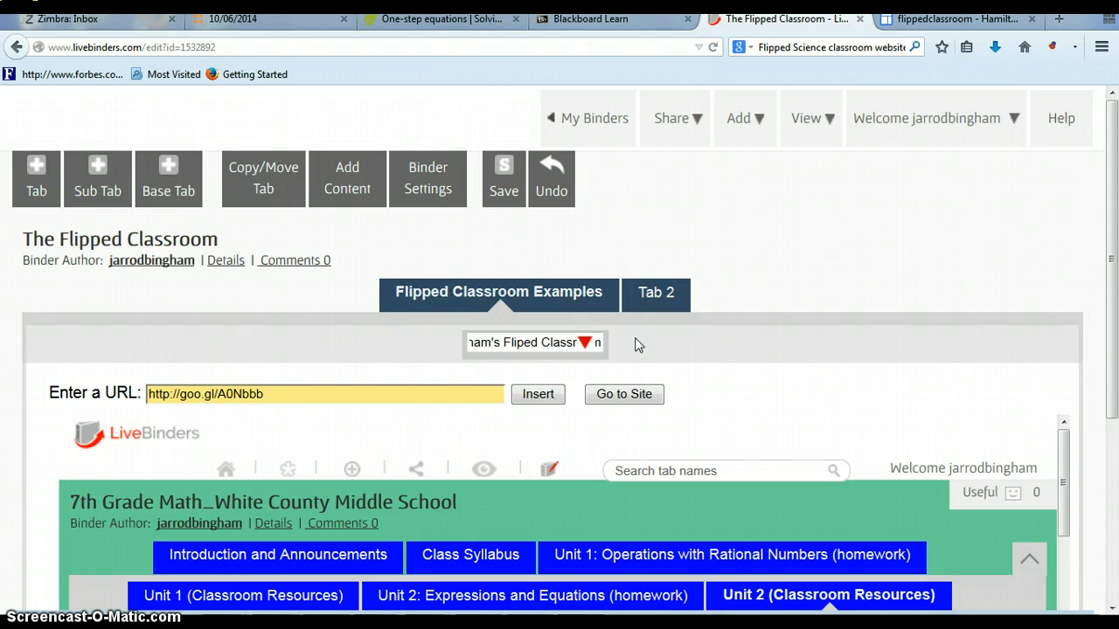
Add a second sub tab under Flipped Classroom Examples and title it "Science Classroom".
{"action": "left_click", "coordinate": [97, 177]}
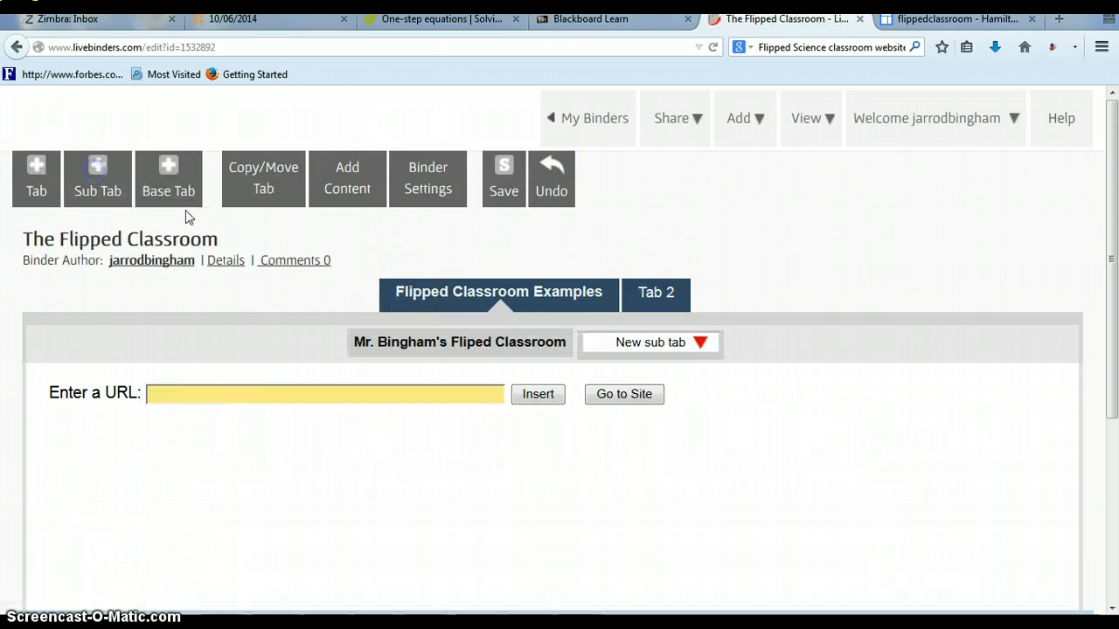
{"action": "left_click", "coordinate": [661, 342]}
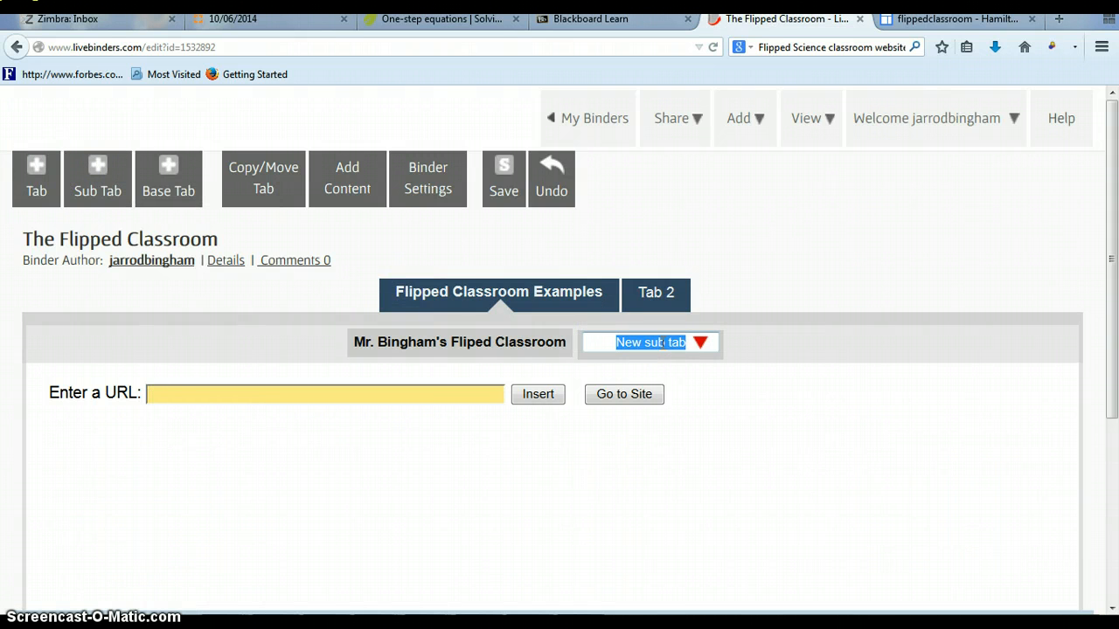
{"action": "type", "text": "Science Classroo"}
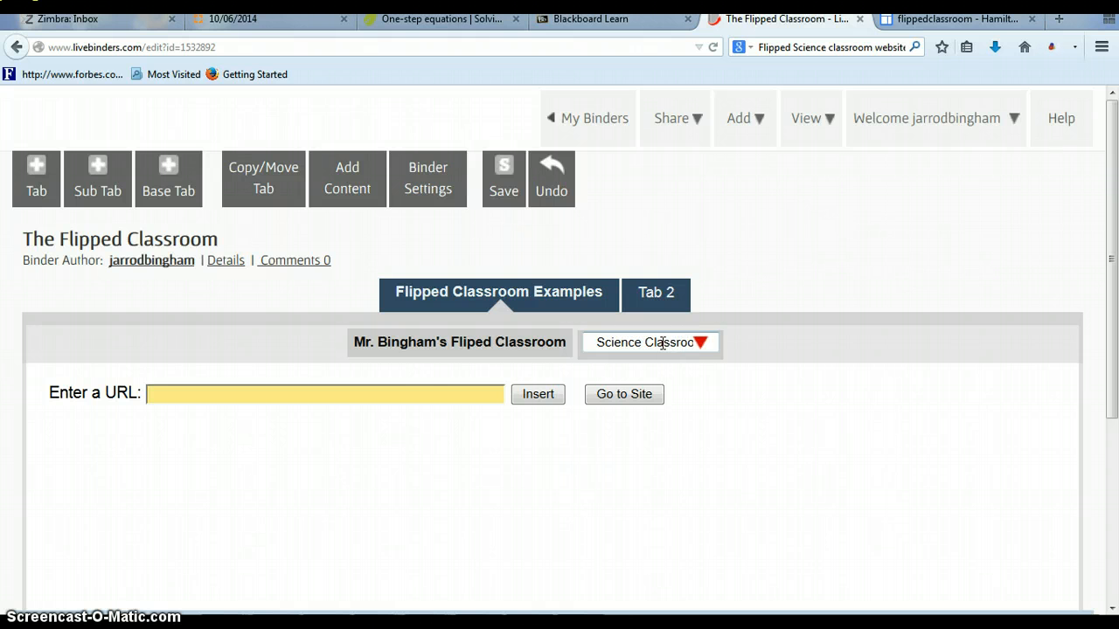
{"action": "left_click", "coordinate": [466, 394]}
{"action": "key", "text": "ctrl+v"}
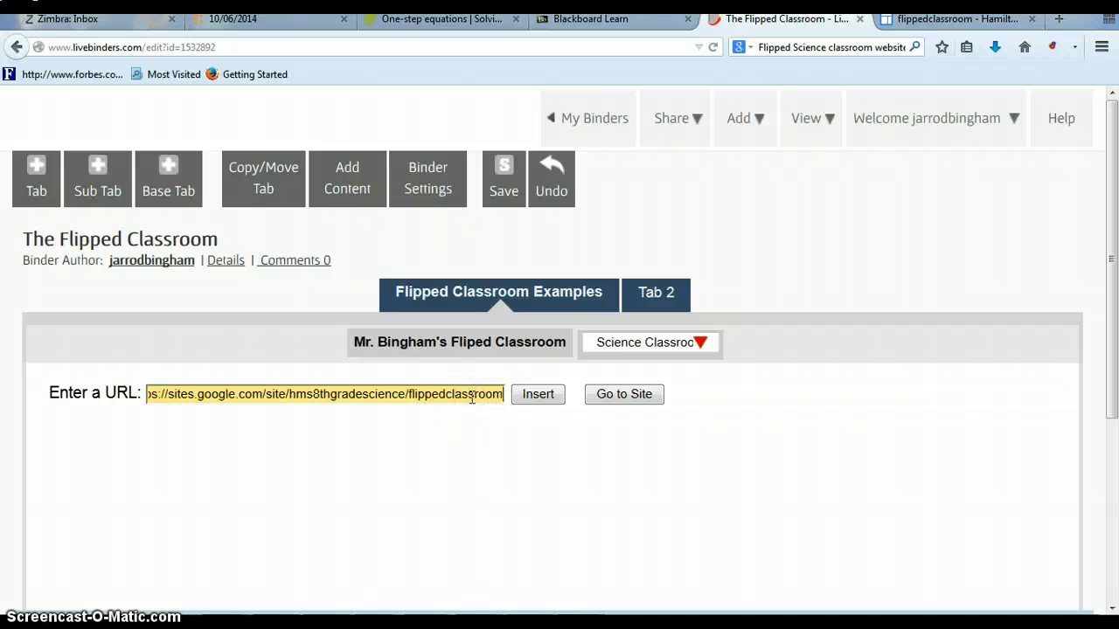
{"action": "left_click", "coordinate": [535, 397]}
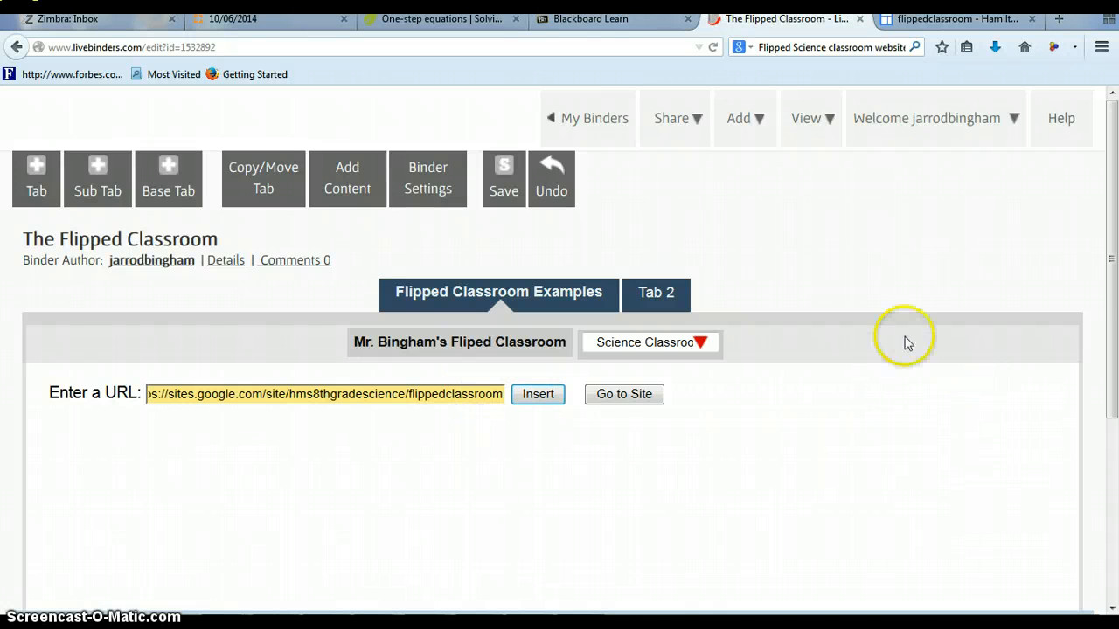
{"action": "scroll", "coordinate": [902, 332], "scroll_direction": "down", "scroll_amount": 1}
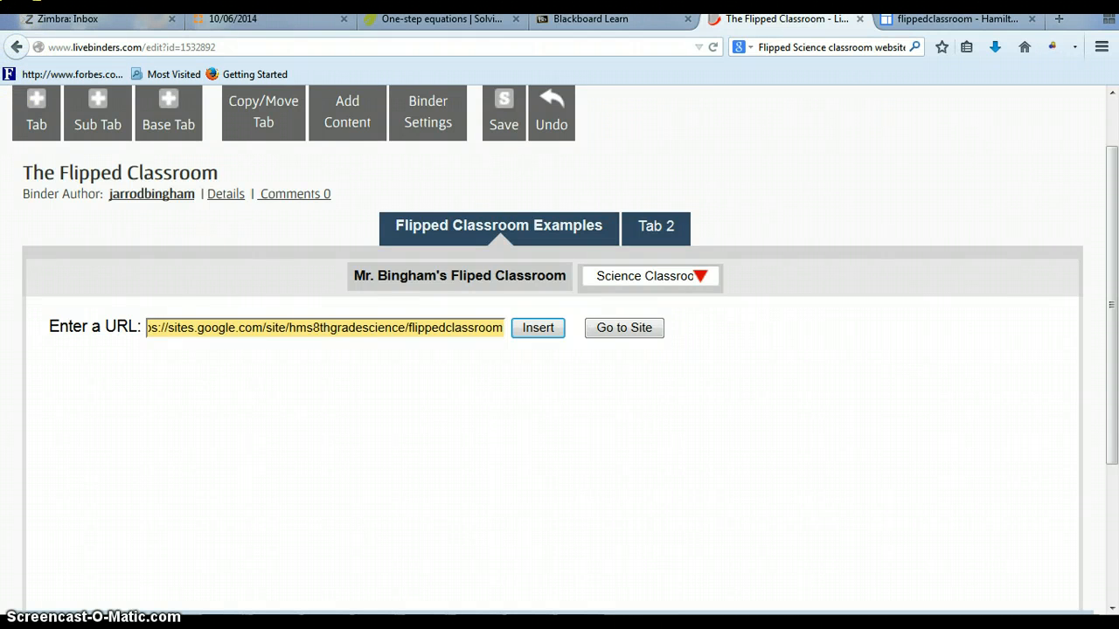
{"action": "scroll", "coordinate": [507, 492], "scroll_direction": "up", "scroll_amount": 1}
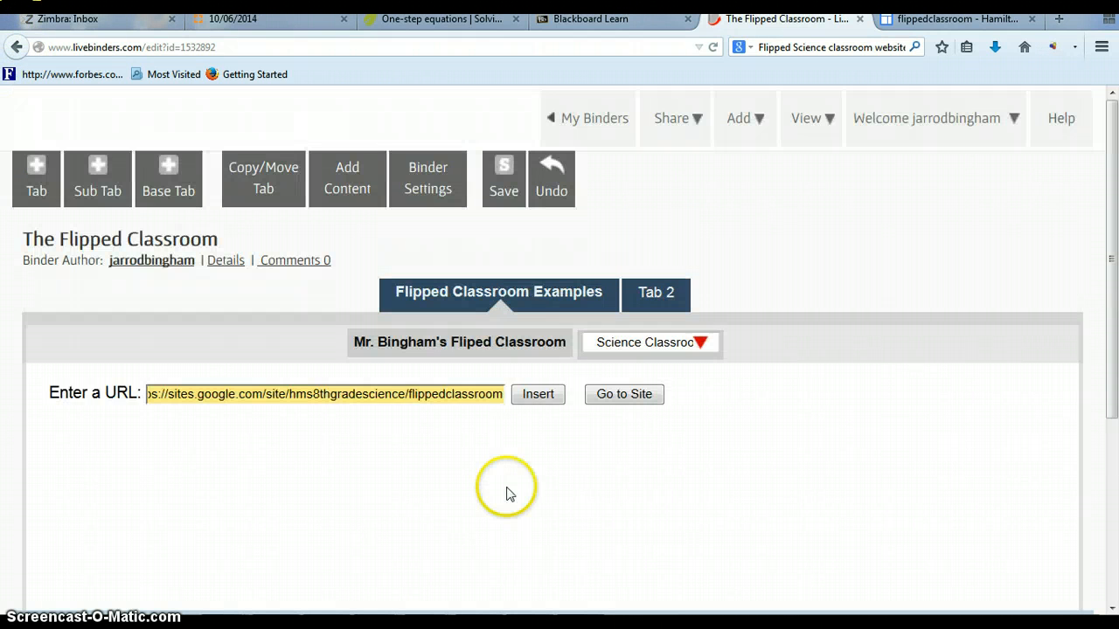
Insert the science page's address again, overwriting the current tab's content, and check the content area.
{"action": "left_click", "coordinate": [537, 395]}
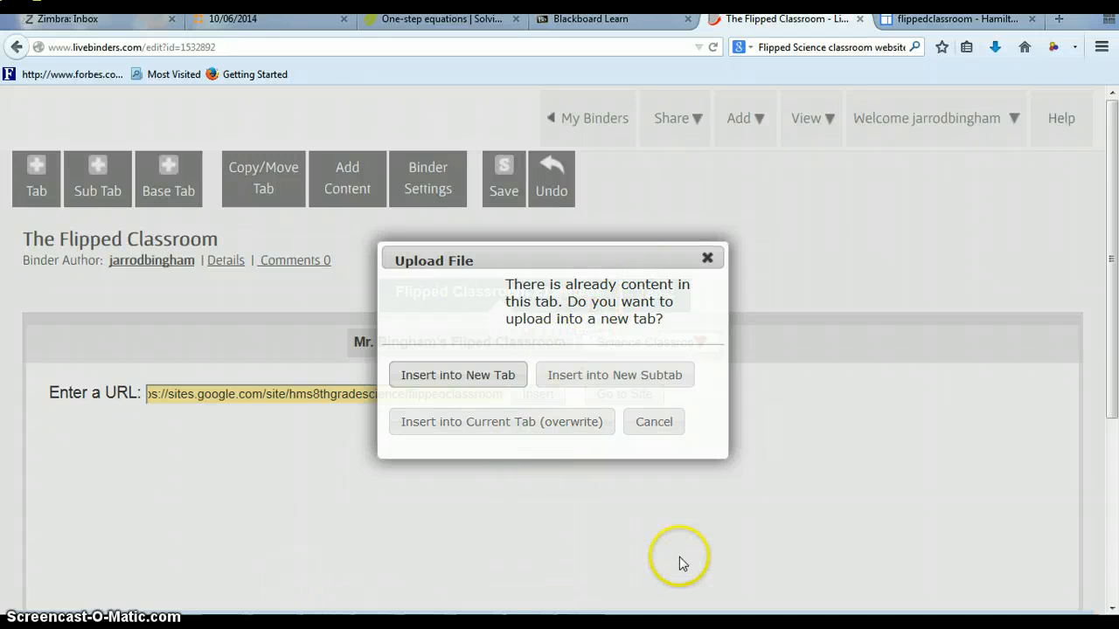
{"action": "left_click", "coordinate": [540, 423]}
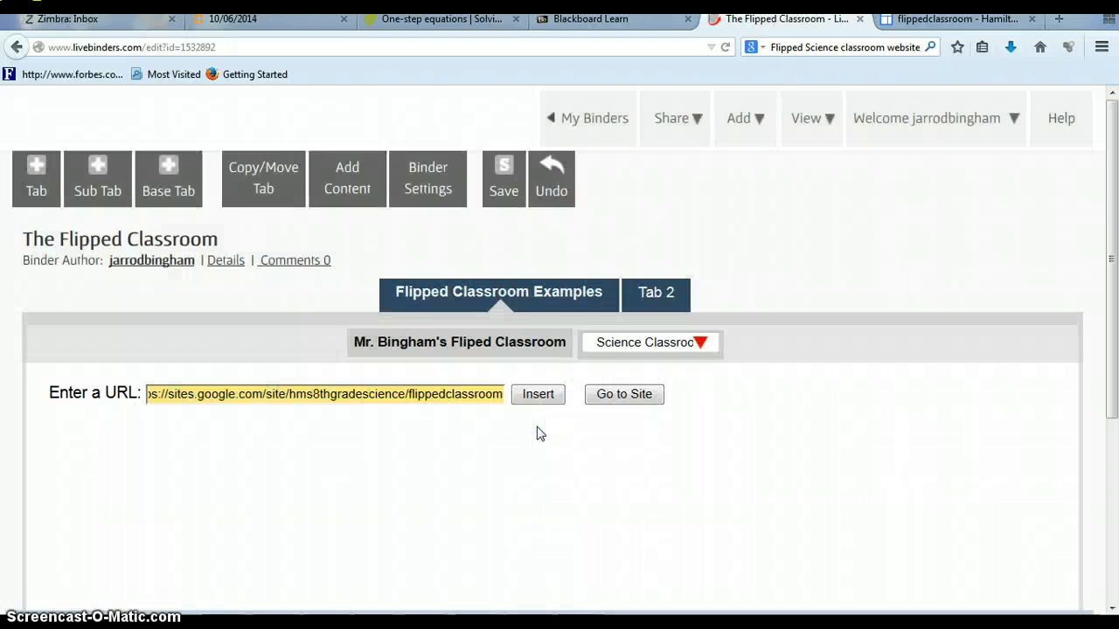
{"action": "left_click", "coordinate": [749, 404]}
{"action": "scroll", "coordinate": [752, 407], "scroll_direction": "down", "scroll_amount": 3}
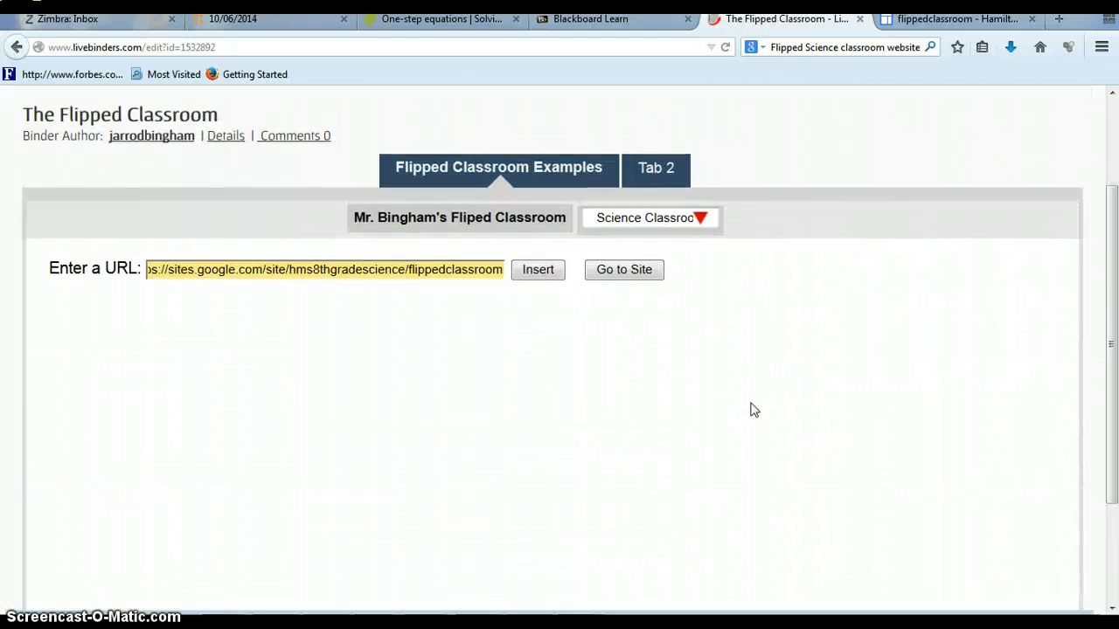
{"action": "scroll", "coordinate": [751, 407], "scroll_direction": "down", "scroll_amount": 3}
{"action": "scroll", "coordinate": [752, 408], "scroll_direction": "up", "scroll_amount": 6}
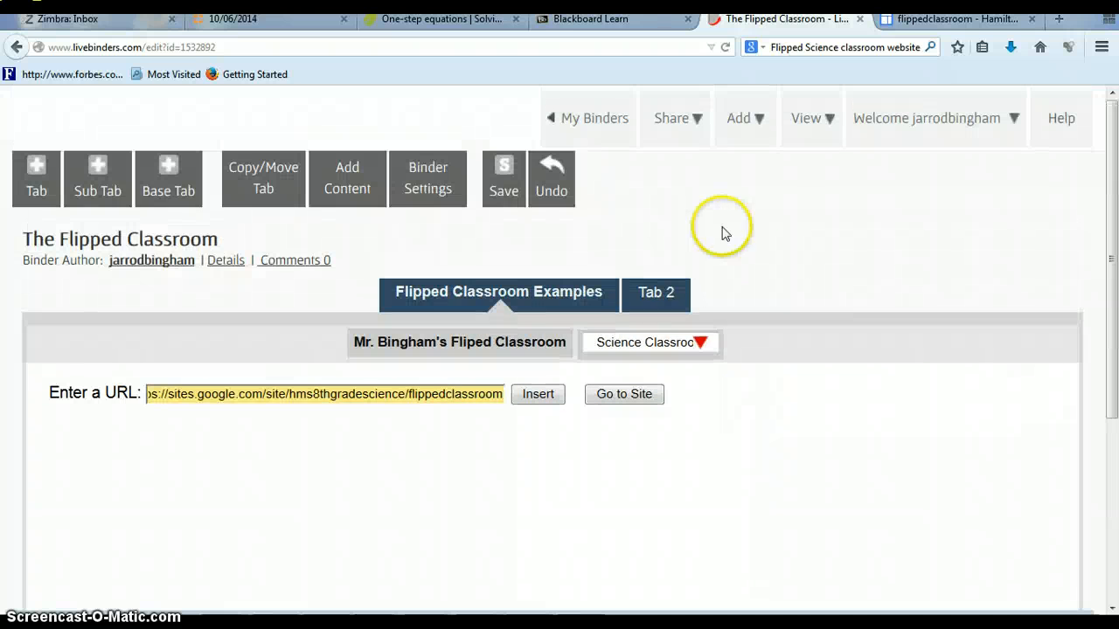
Switch between the two sub tabs and check the content area of the teacher's flipped classroom sub tab.
{"action": "left_click", "coordinate": [521, 339]}
{"action": "left_click", "coordinate": [600, 341]}
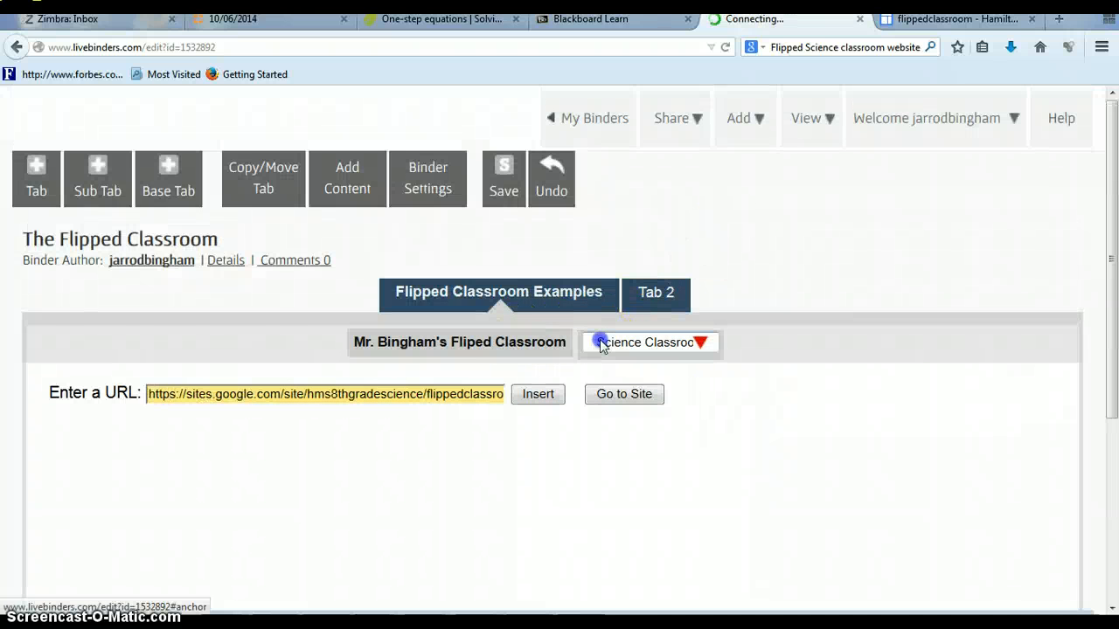
{"action": "left_click", "coordinate": [494, 341]}
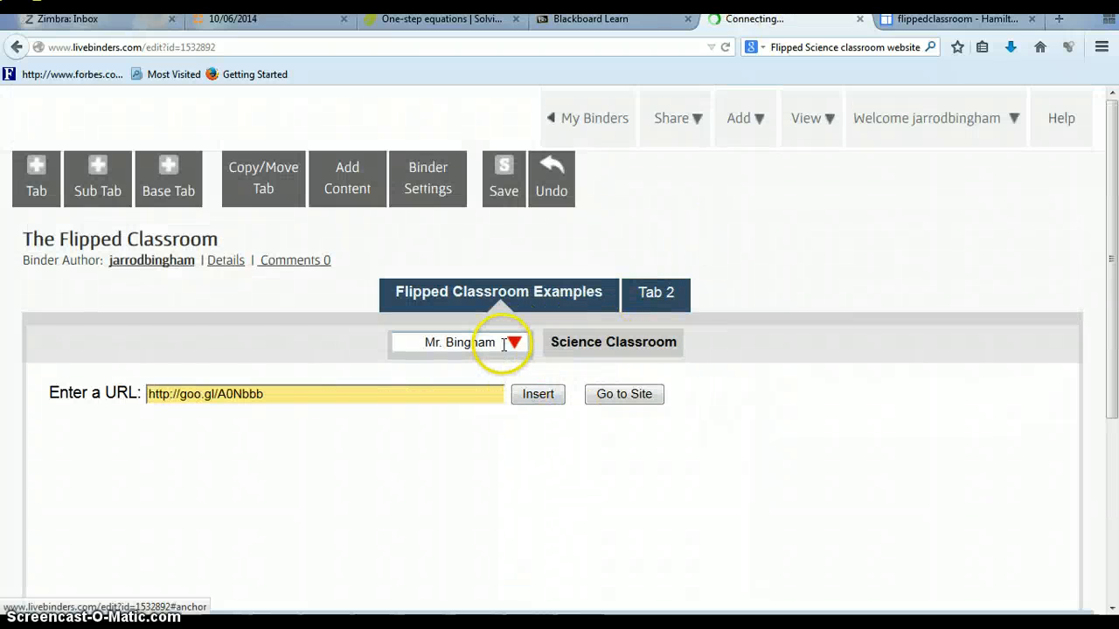
{"action": "scroll", "coordinate": [662, 444], "scroll_direction": "down", "scroll_amount": 3}
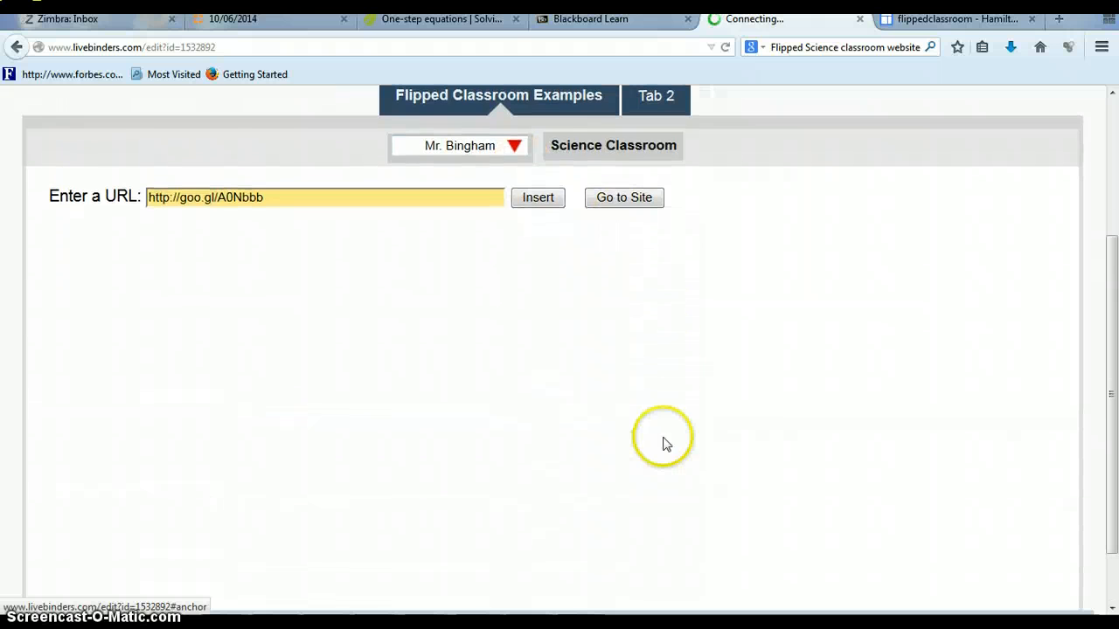
Insert the Google Sites address in the Science Classroom sub tab once more, overwriting the current tab's content.
{"action": "left_click", "coordinate": [601, 147]}
{"action": "left_click", "coordinate": [533, 201]}
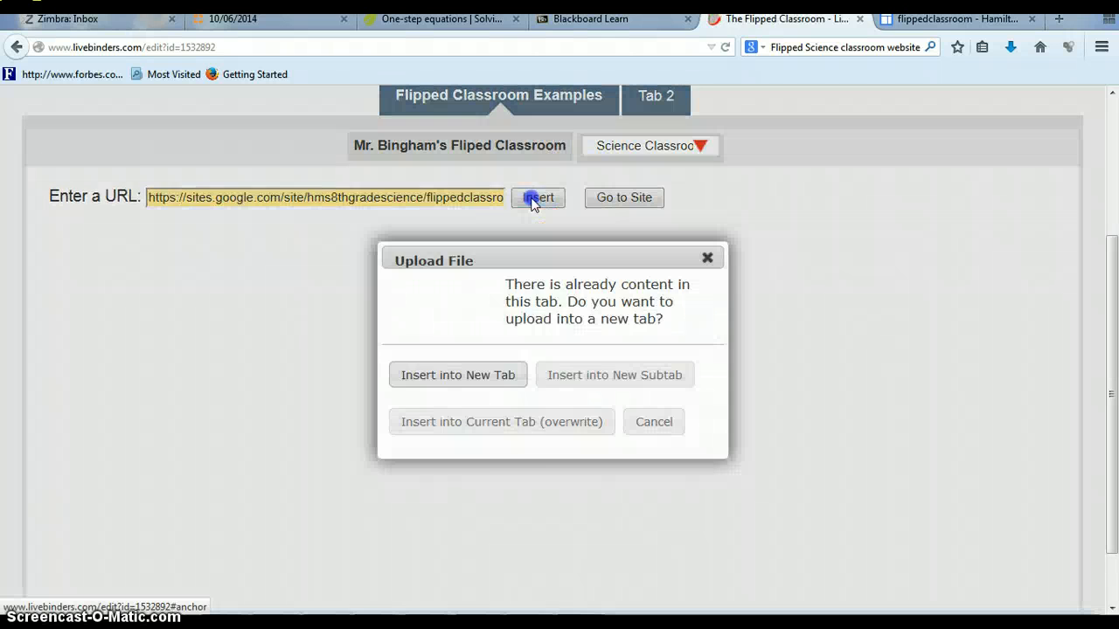
{"action": "left_click", "coordinate": [512, 421]}
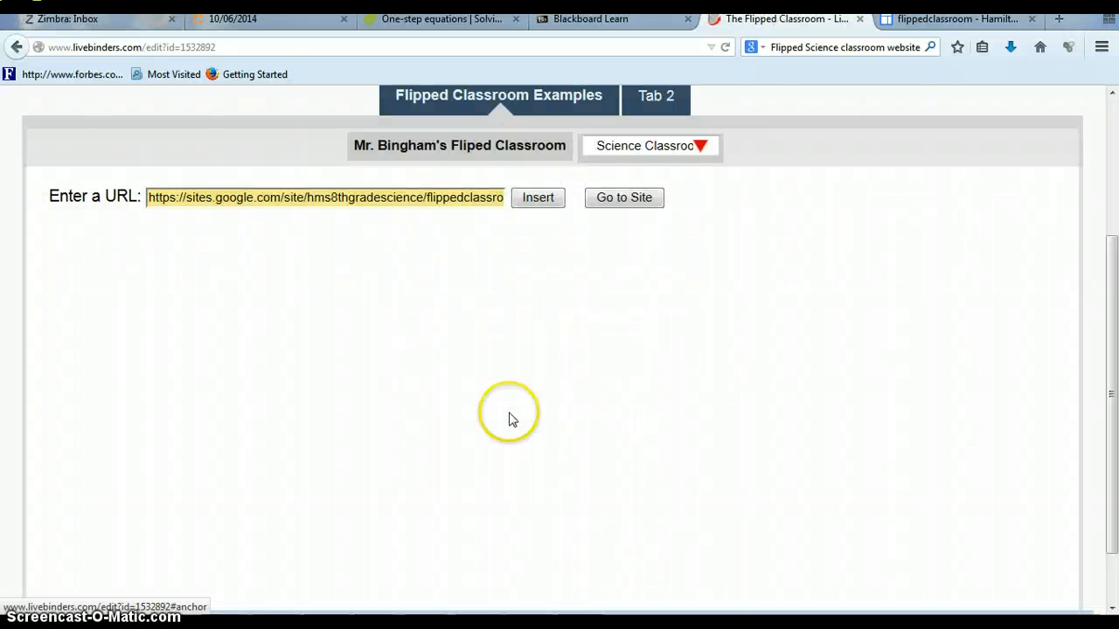
{"action": "left_click", "coordinate": [724, 48]}
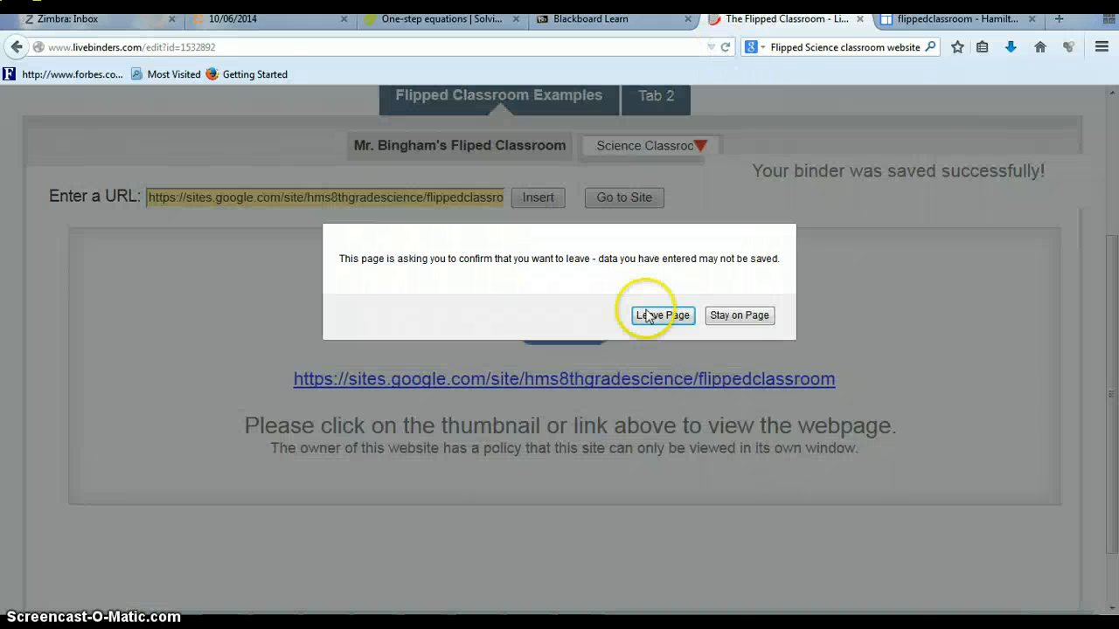
{"action": "left_click", "coordinate": [718, 329]}
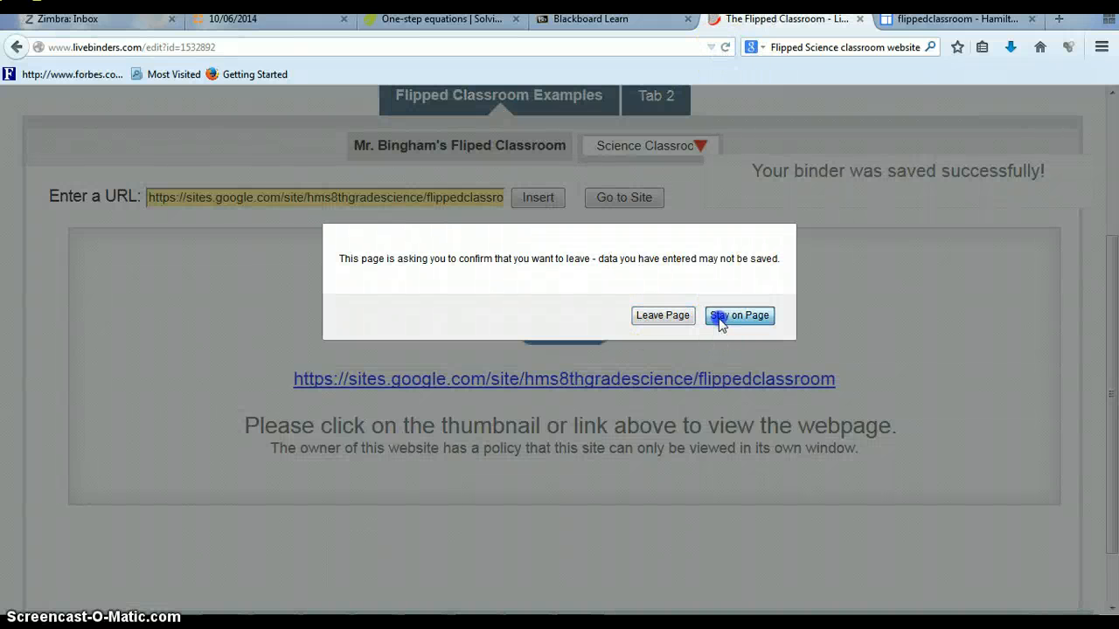
{"action": "left_click", "coordinate": [718, 318]}
Check the content of the teacher's flipped classroom sub tab, and return to the Science Classroom sub tab.
{"action": "left_click", "coordinate": [497, 123]}
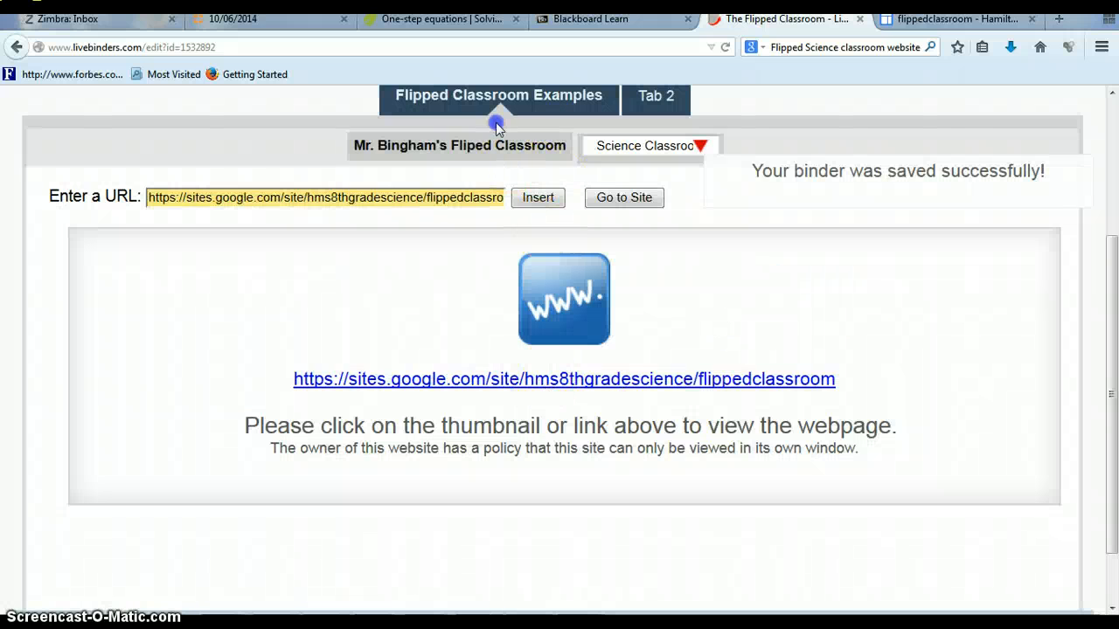
{"action": "left_click", "coordinate": [545, 146]}
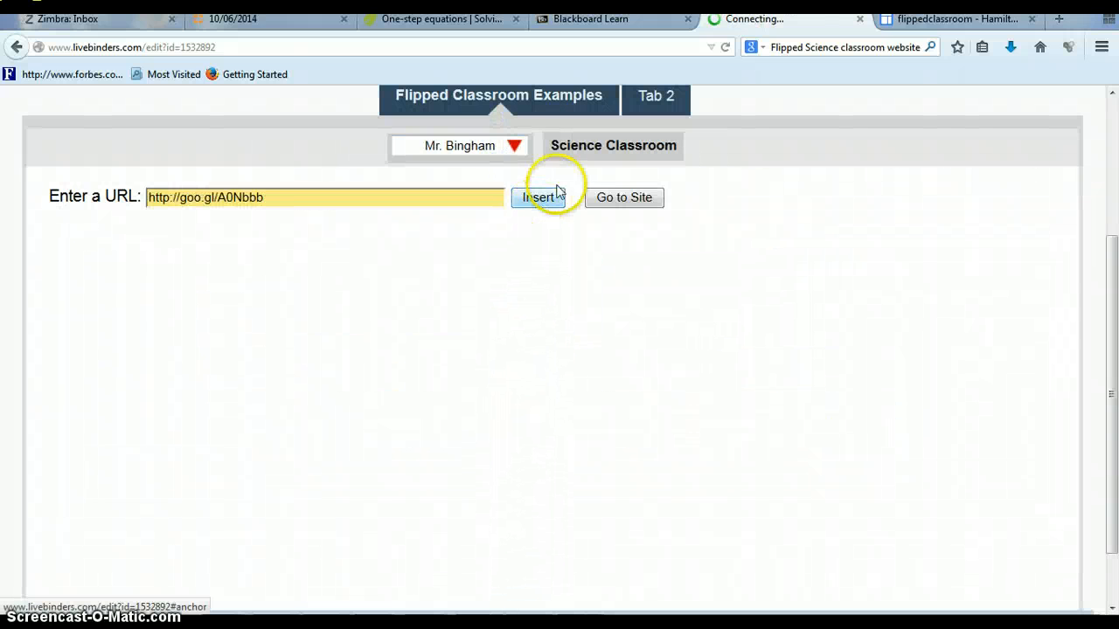
{"action": "left_click", "coordinate": [562, 144]}
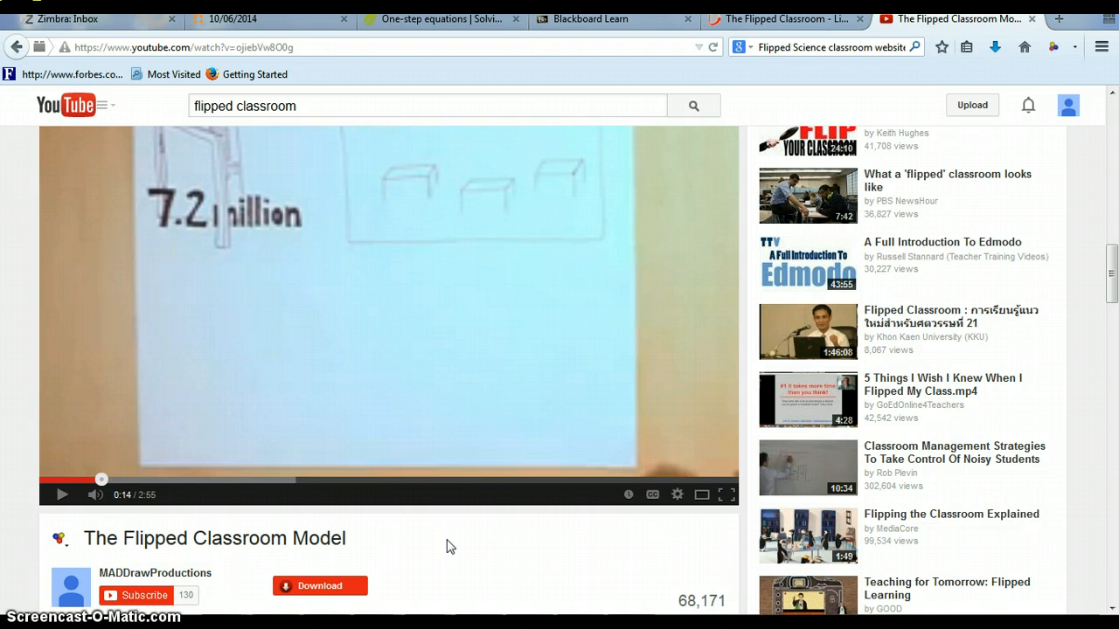
Copy the embed code of the YouTube video "The Flipped Classroom Model" from its sharing options.
{"action": "scroll", "coordinate": [448, 546], "scroll_direction": "down", "scroll_amount": 3}
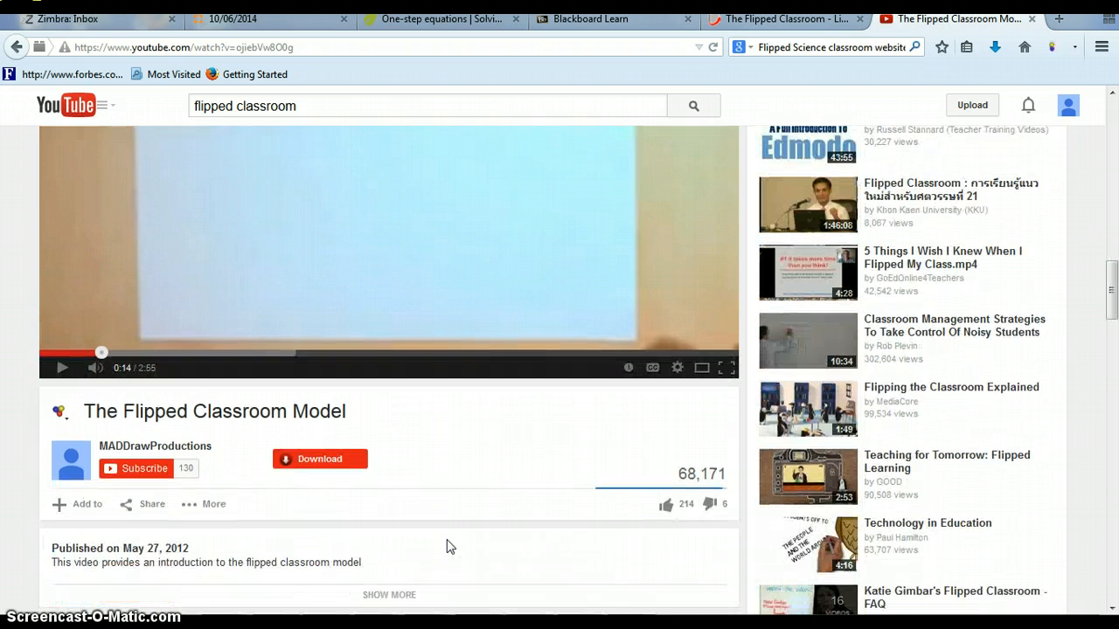
{"action": "scroll", "coordinate": [449, 546], "scroll_direction": "up", "scroll_amount": 4}
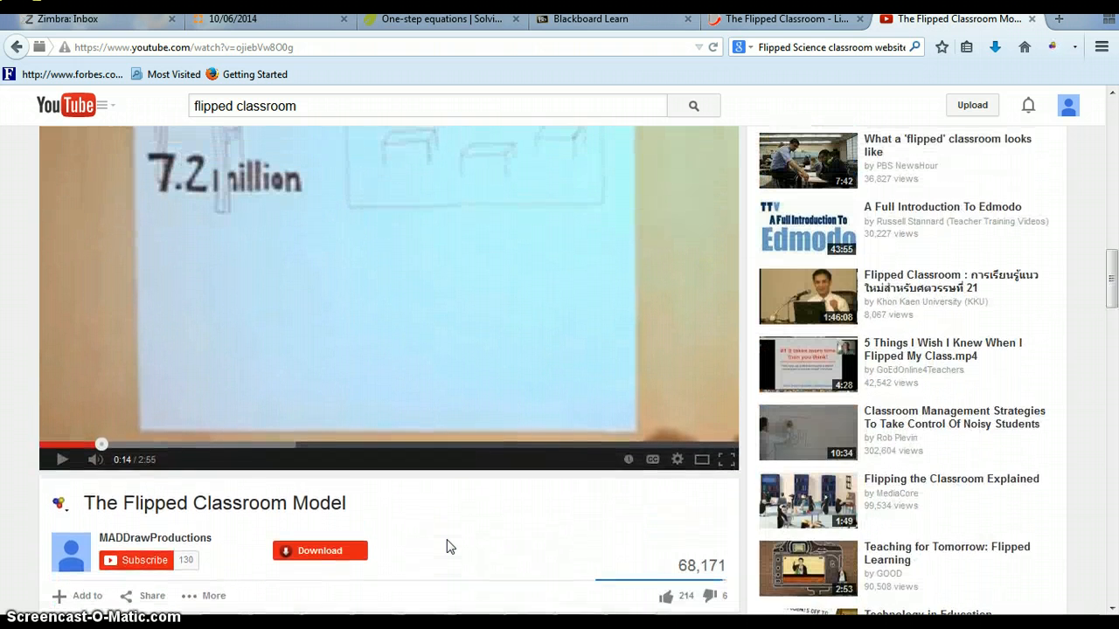
{"action": "left_click", "coordinate": [401, 377]}
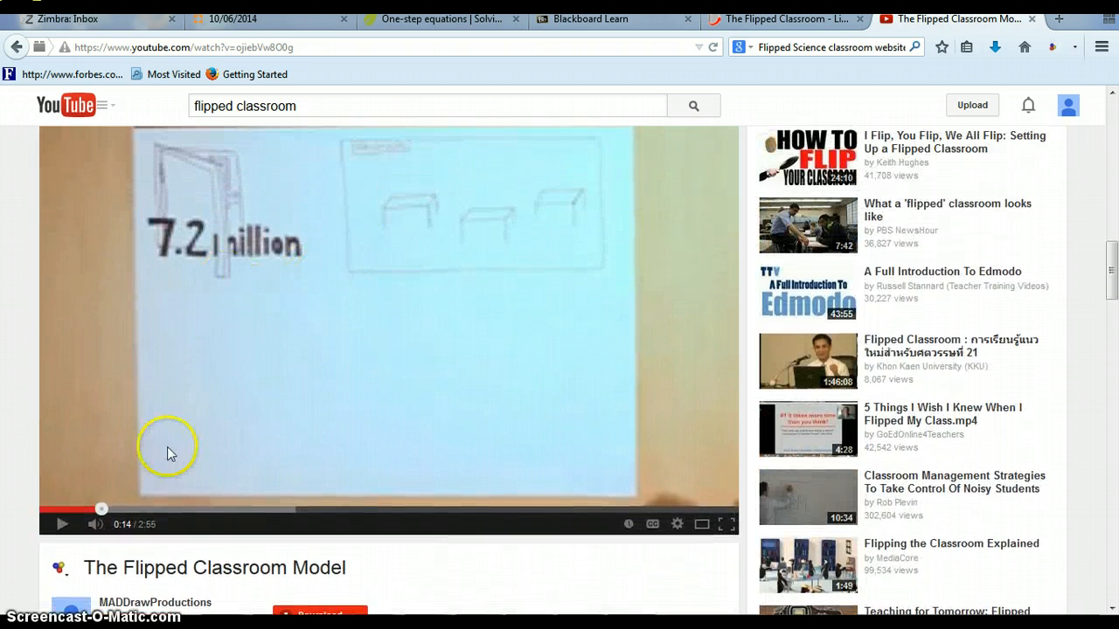
{"action": "middle_click", "coordinate": [464, 357]}
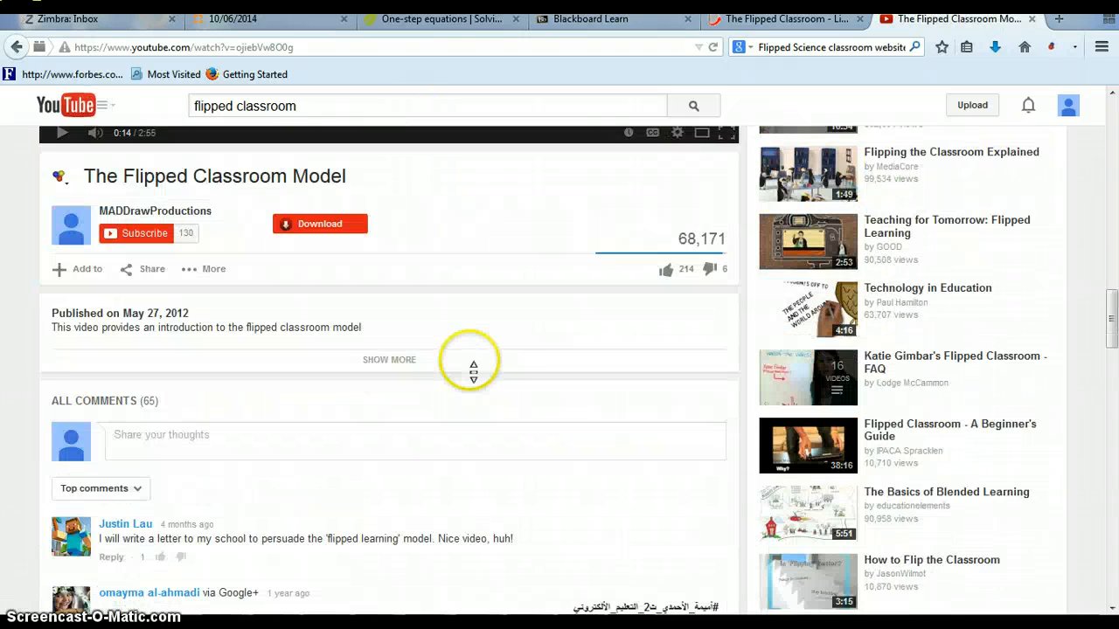
{"action": "scroll", "coordinate": [463, 356], "scroll_direction": "up", "scroll_amount": 7}
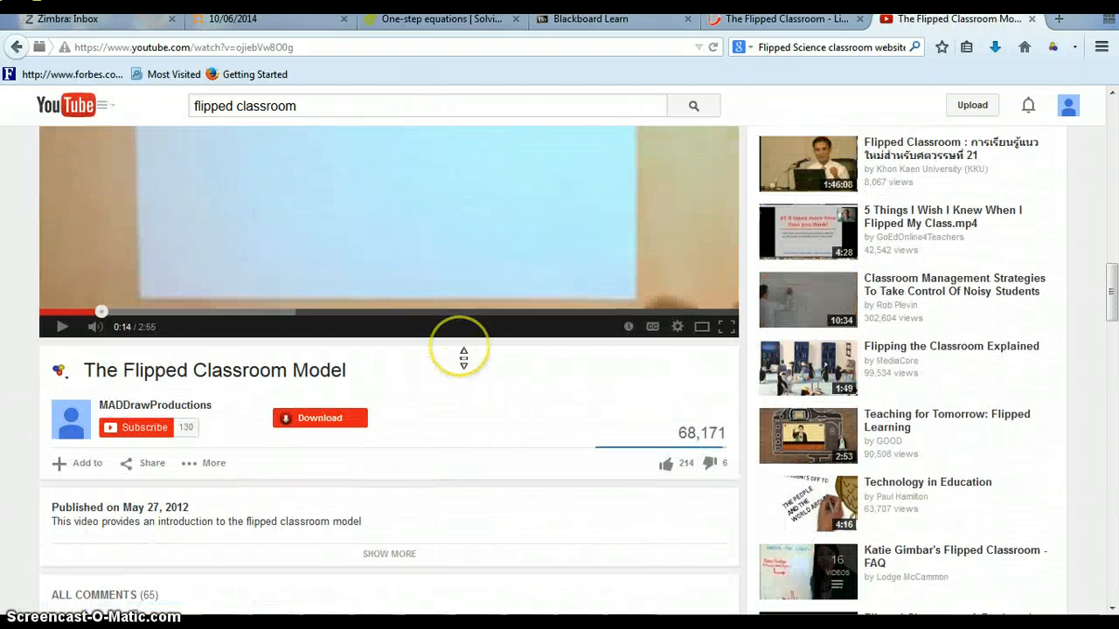
{"action": "left_click", "coordinate": [145, 468]}
{"action": "scroll", "coordinate": [472, 428], "scroll_direction": "down", "scroll_amount": 2}
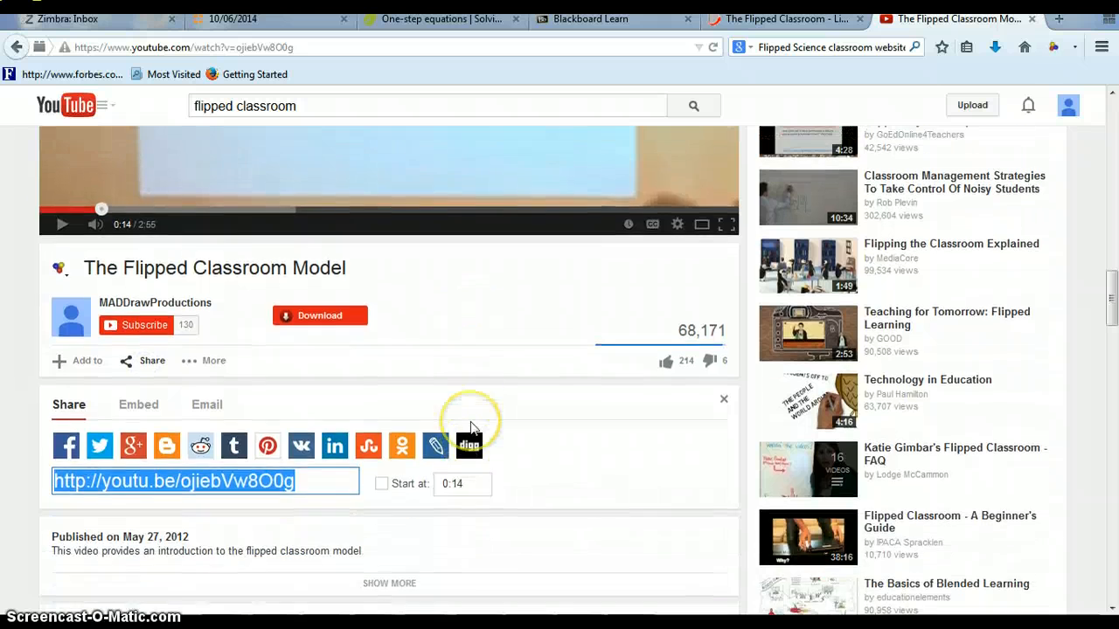
{"action": "scroll", "coordinate": [470, 426], "scroll_direction": "up", "scroll_amount": 2}
{"action": "scroll", "coordinate": [186, 418], "scroll_direction": "down", "scroll_amount": 2}
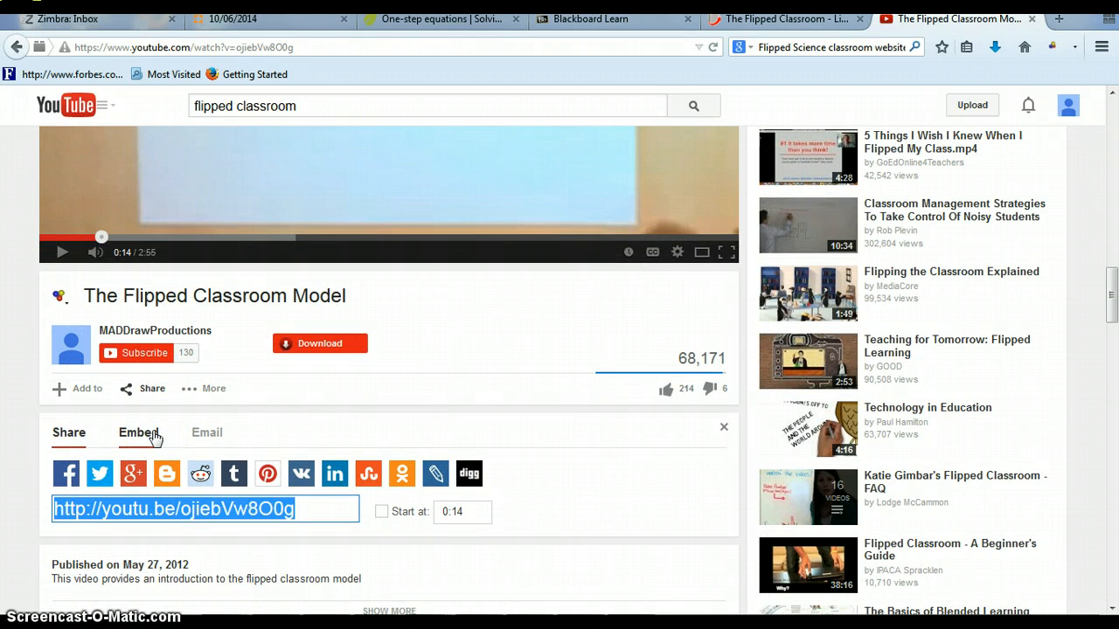
{"action": "left_click", "coordinate": [151, 434]}
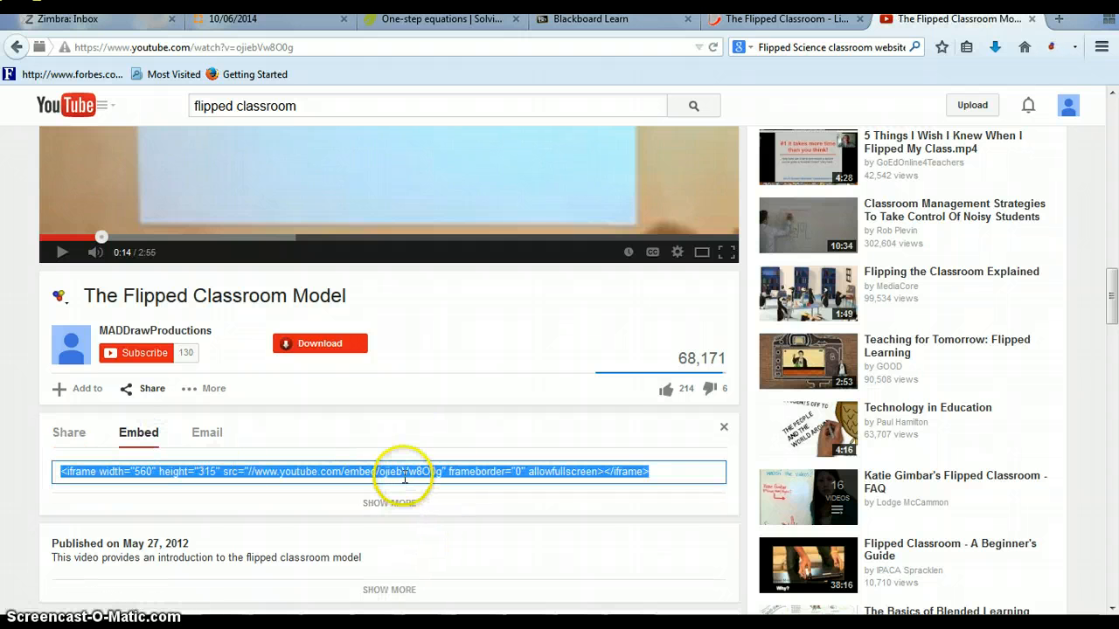
{"action": "right_click", "coordinate": [405, 477]}
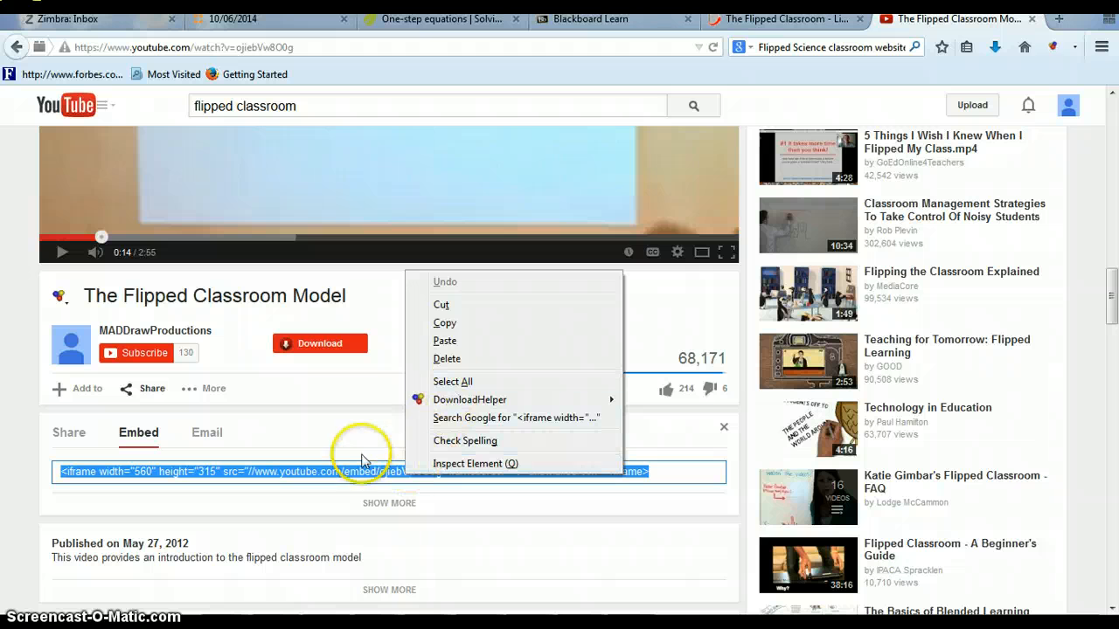
{"action": "left_click", "coordinate": [445, 322]}
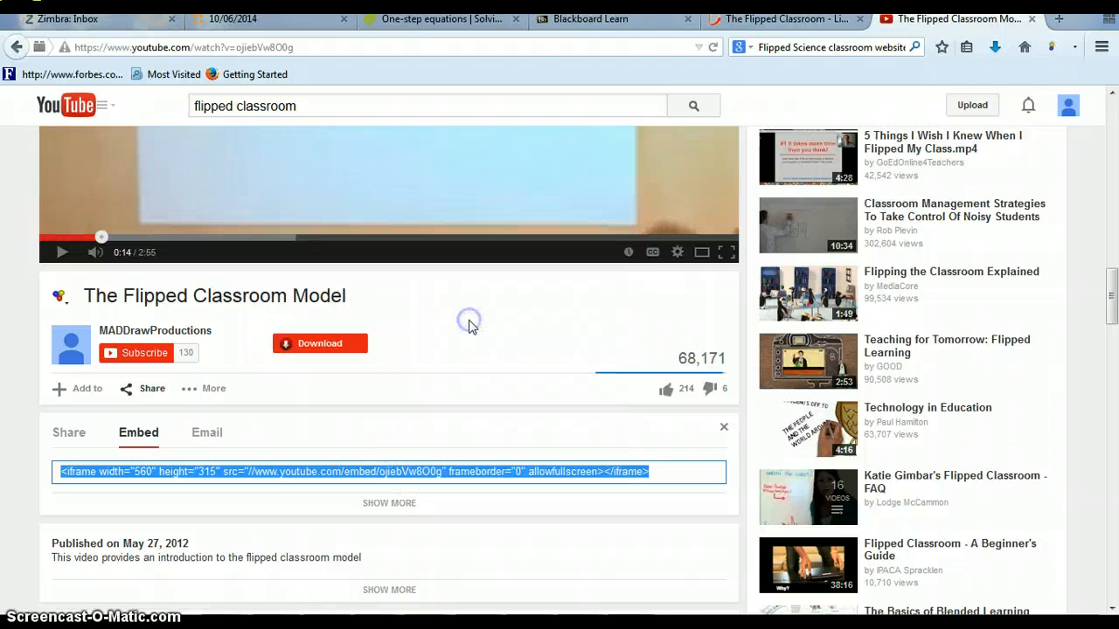
Switch back to the LiveBinders binder and rename Tab 2 as "Video Explaining the Flipped Classroom".
{"action": "left_click", "coordinate": [775, 21]}
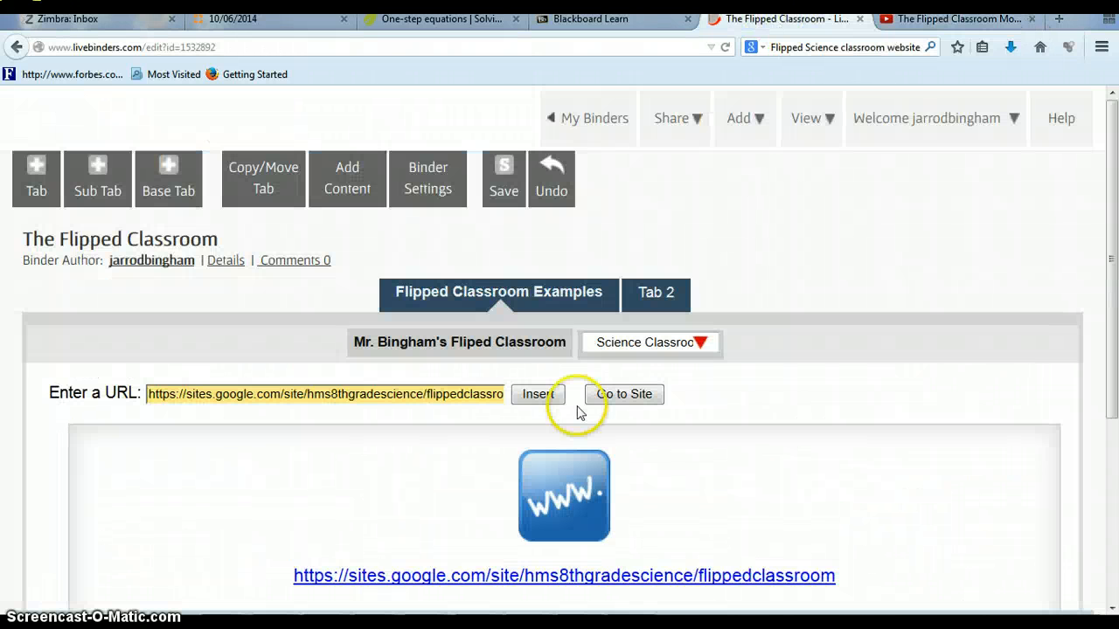
{"action": "left_click", "coordinate": [647, 297]}
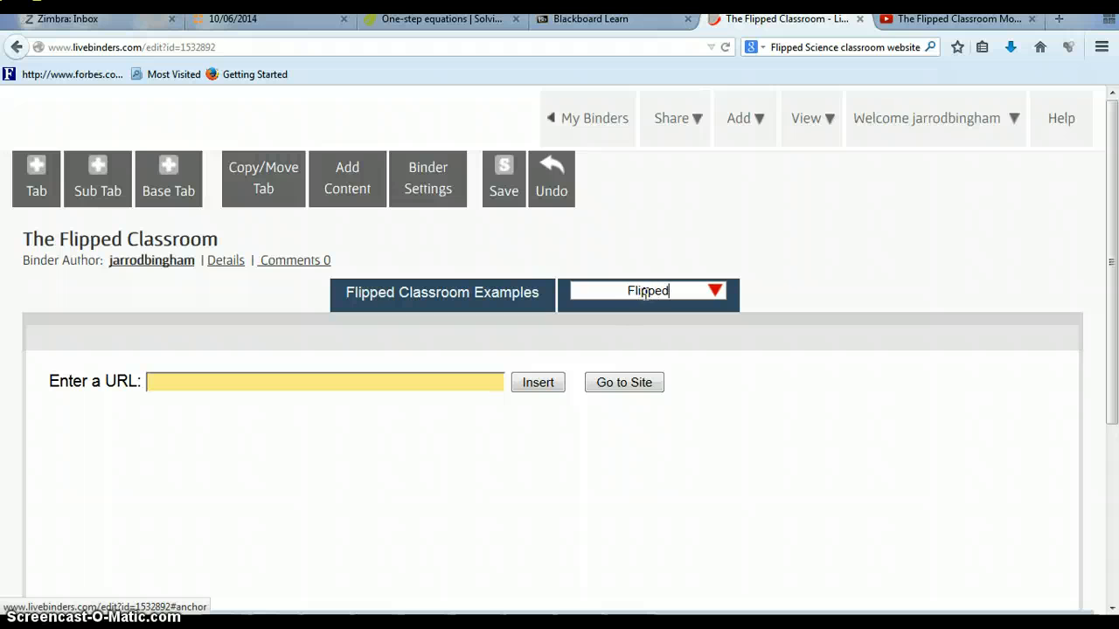
{"action": "type", "text": "Flipped Classroom "}
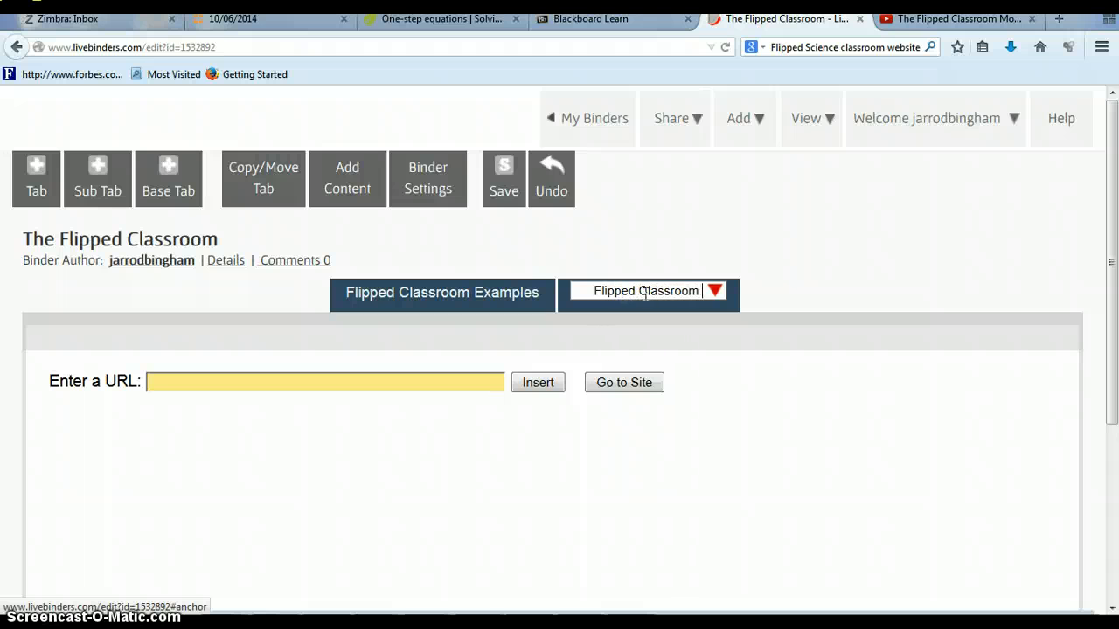
{"action": "type", "text": "Vide"}
{"action": "key", "text": "BackSpace"}
{"action": "key", "text": "BackSpace"}
{"action": "key", "text": "BackSpace"}
{"action": "key", "text": "BackSpace"}
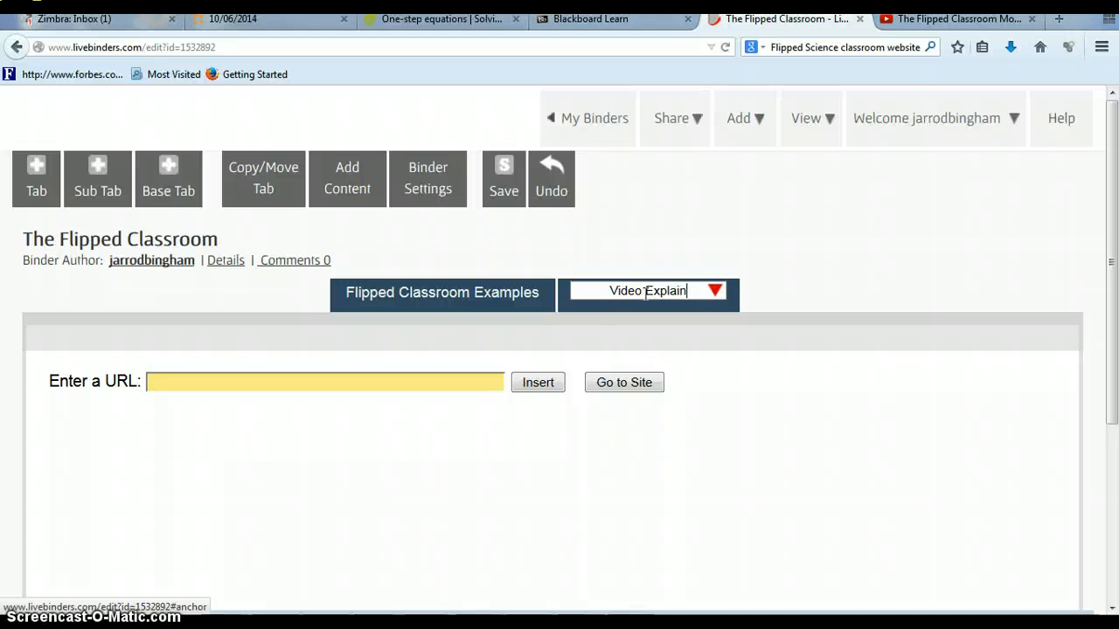
{"action": "type", "text": "Fl"}
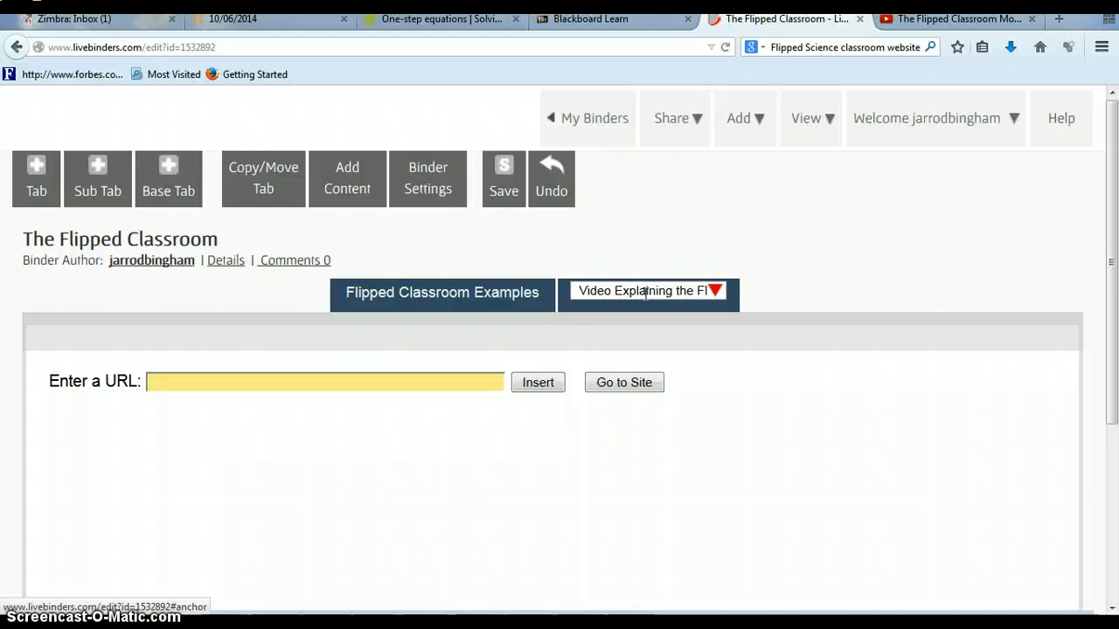
{"action": "type", "text": "ipped C"}
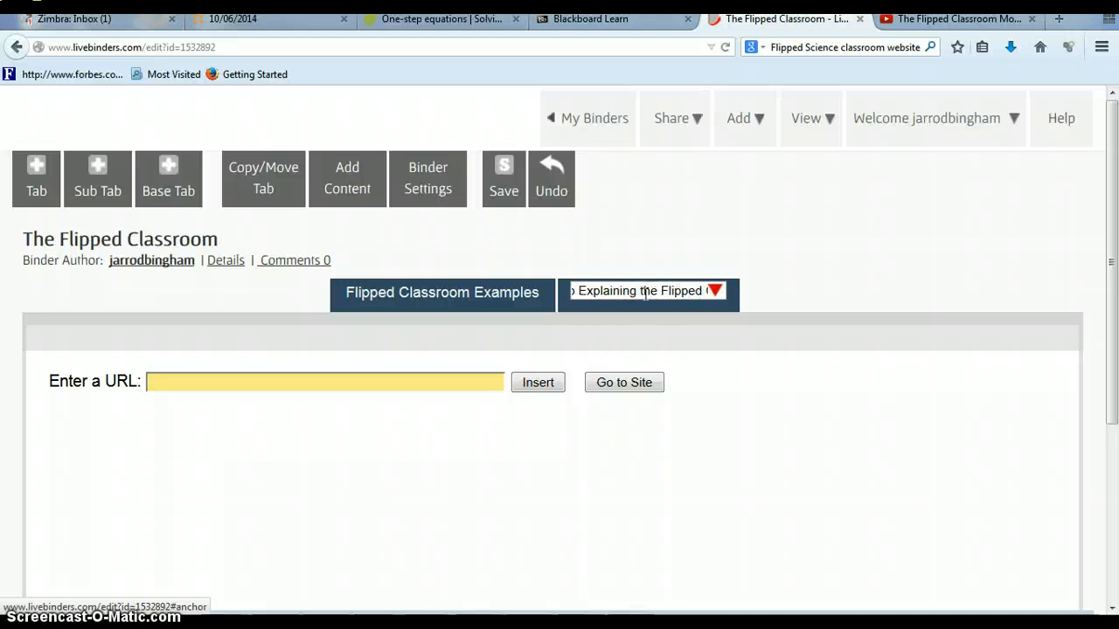
{"action": "type", "text": "lassro"}
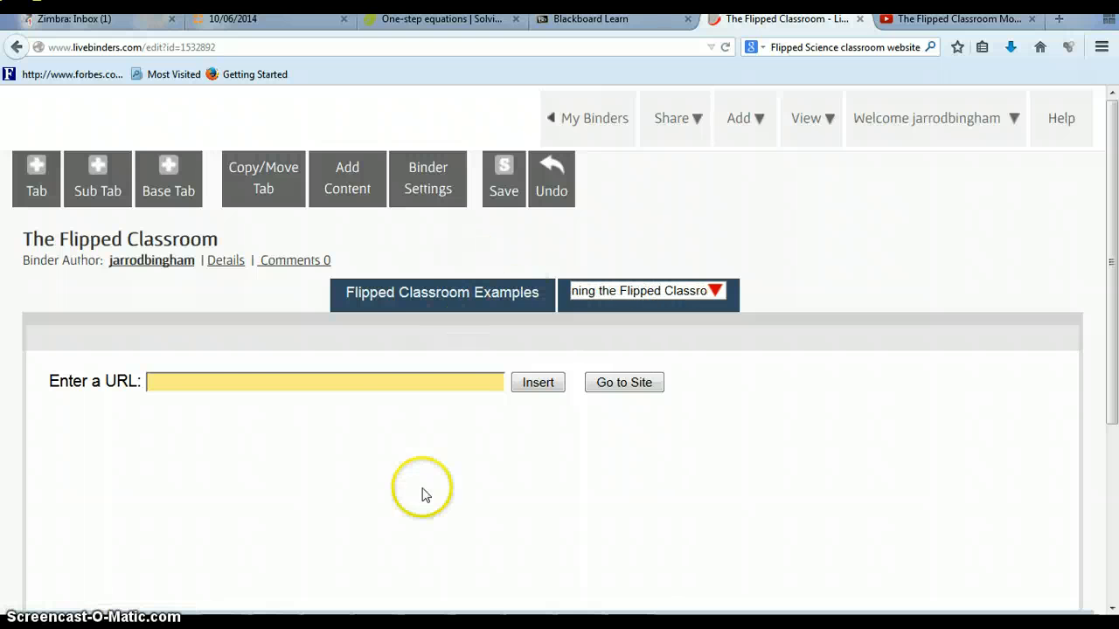
Apply the Title – Media text layout to the Video Explaining the Flipped Classroom tab.
{"action": "left_click", "coordinate": [352, 182]}
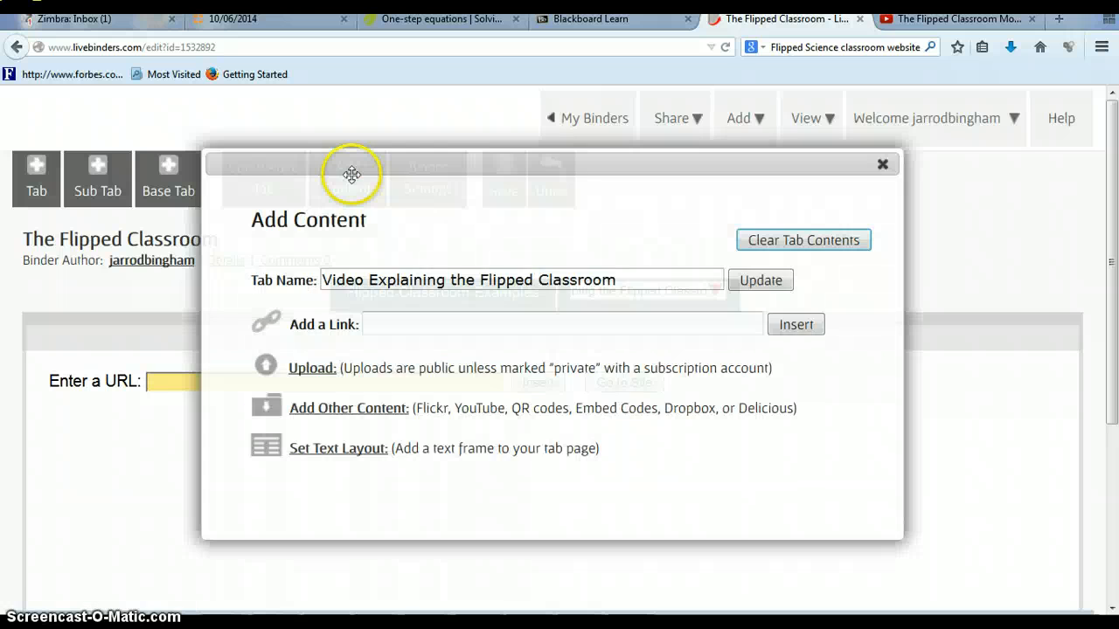
{"action": "left_click_drag", "start_coordinate": [449, 170], "coordinate": [457, 92]}
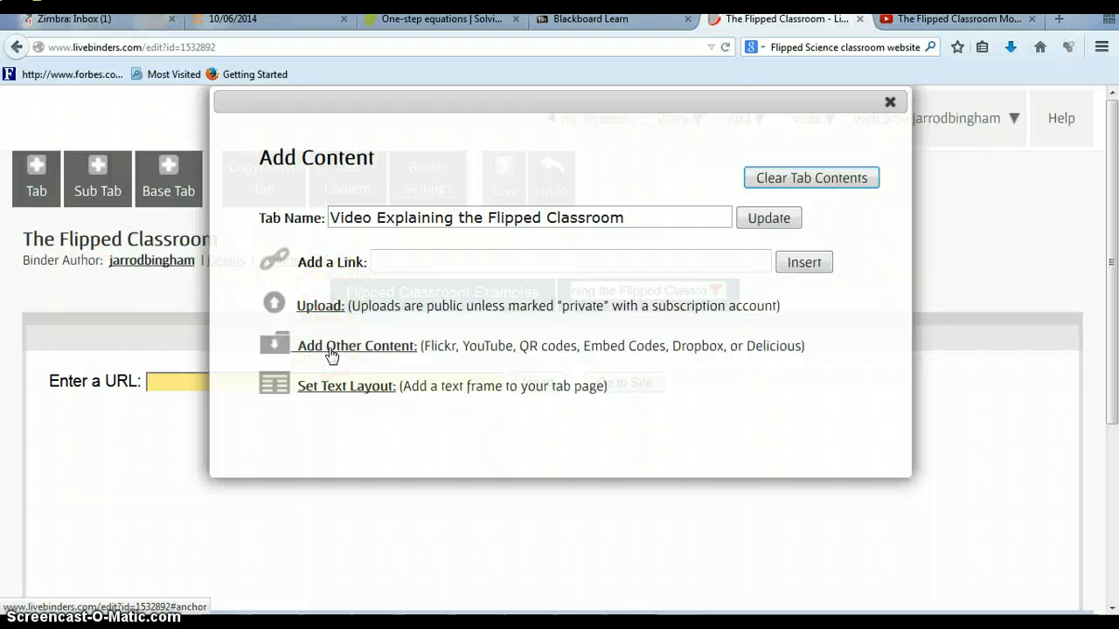
{"action": "left_click", "coordinate": [336, 390]}
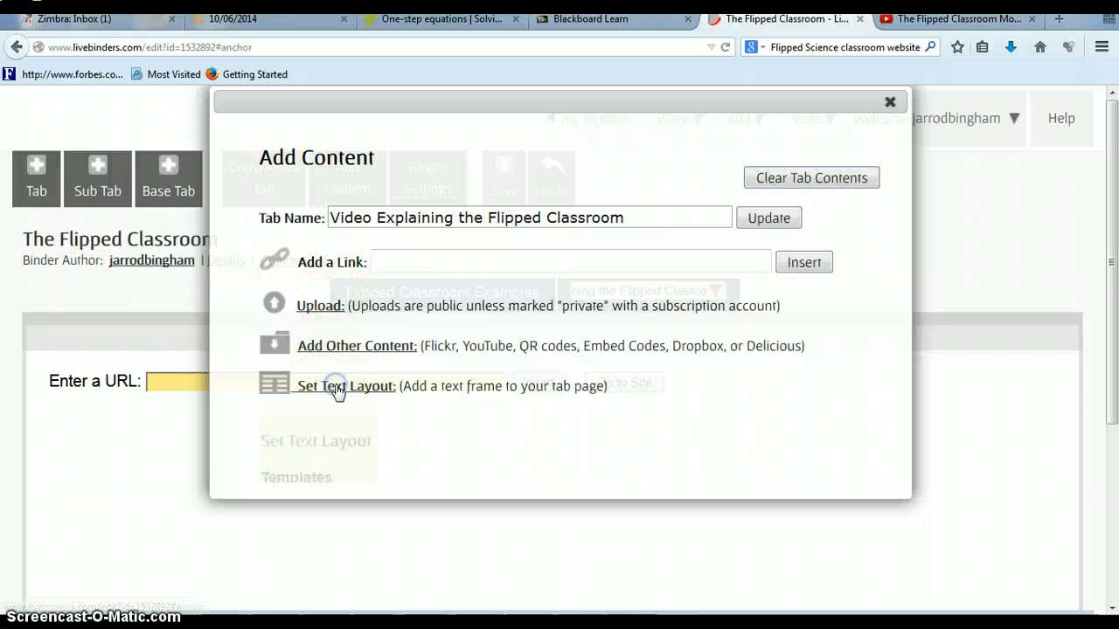
{"action": "scroll", "coordinate": [420, 419], "scroll_direction": "down", "scroll_amount": 2}
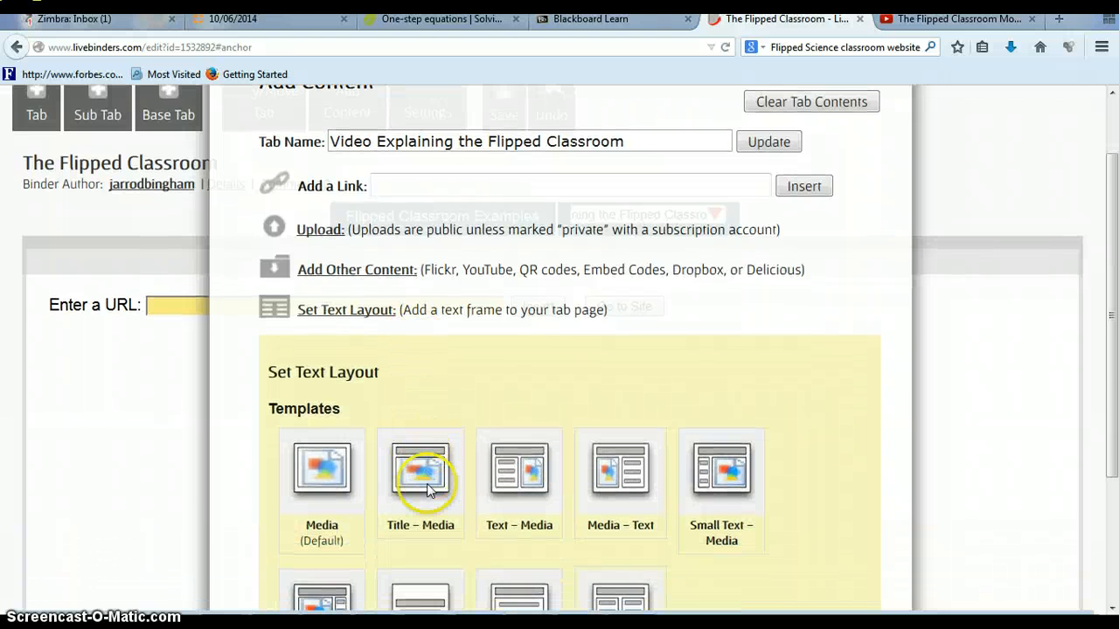
{"action": "scroll", "coordinate": [889, 180], "scroll_direction": "up", "scroll_amount": 2}
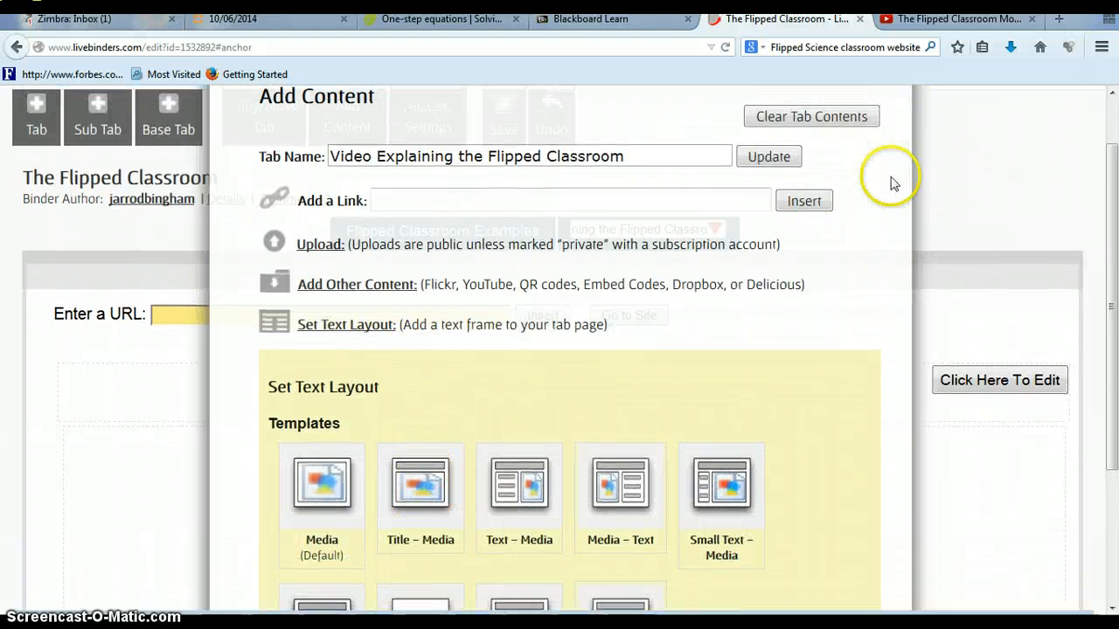
{"action": "left_click", "coordinate": [889, 105]}
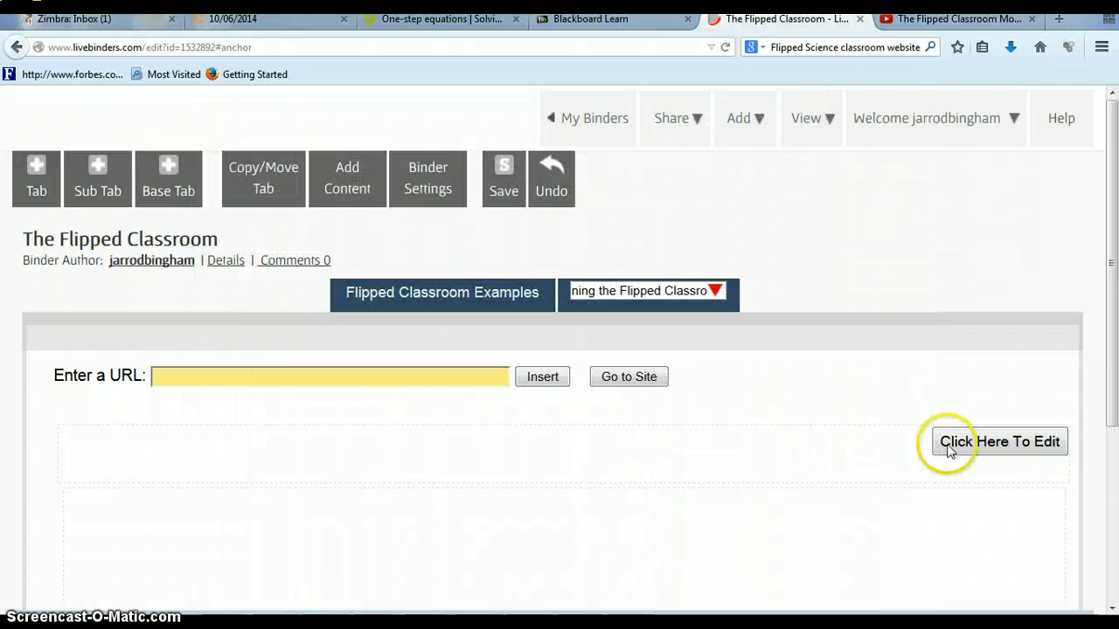
Open the tab's title text frame for editing and reapply the Title – Media text layout.
{"action": "left_click", "coordinate": [951, 450]}
{"action": "scroll", "coordinate": [519, 481], "scroll_direction": "down", "scroll_amount": 5}
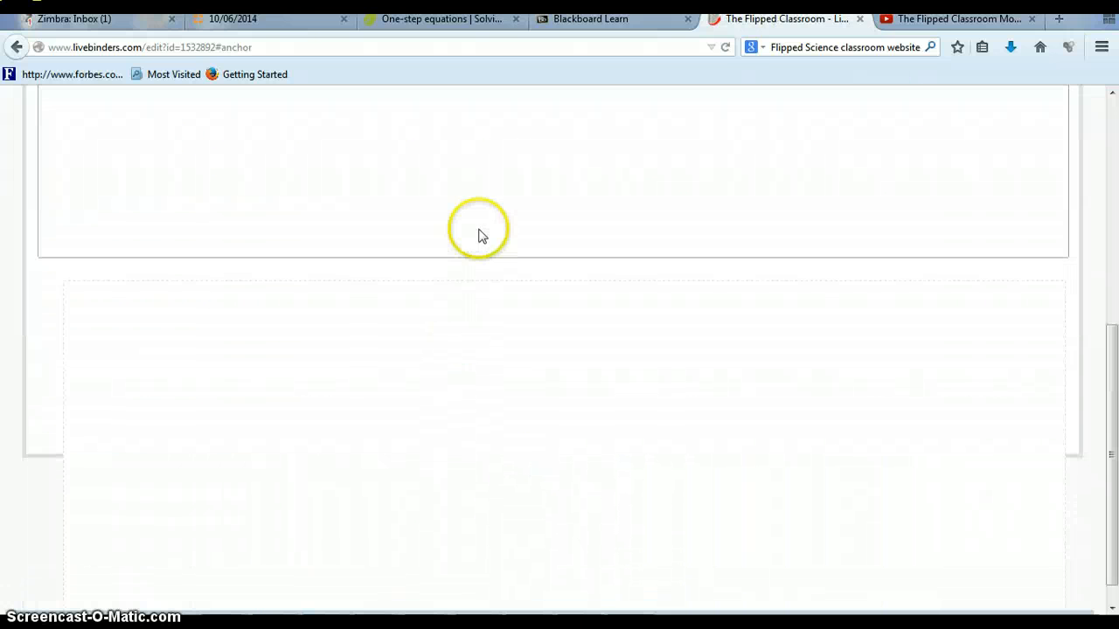
{"action": "scroll", "coordinate": [435, 172], "scroll_direction": "up", "scroll_amount": 1}
{"action": "left_click", "coordinate": [383, 205]}
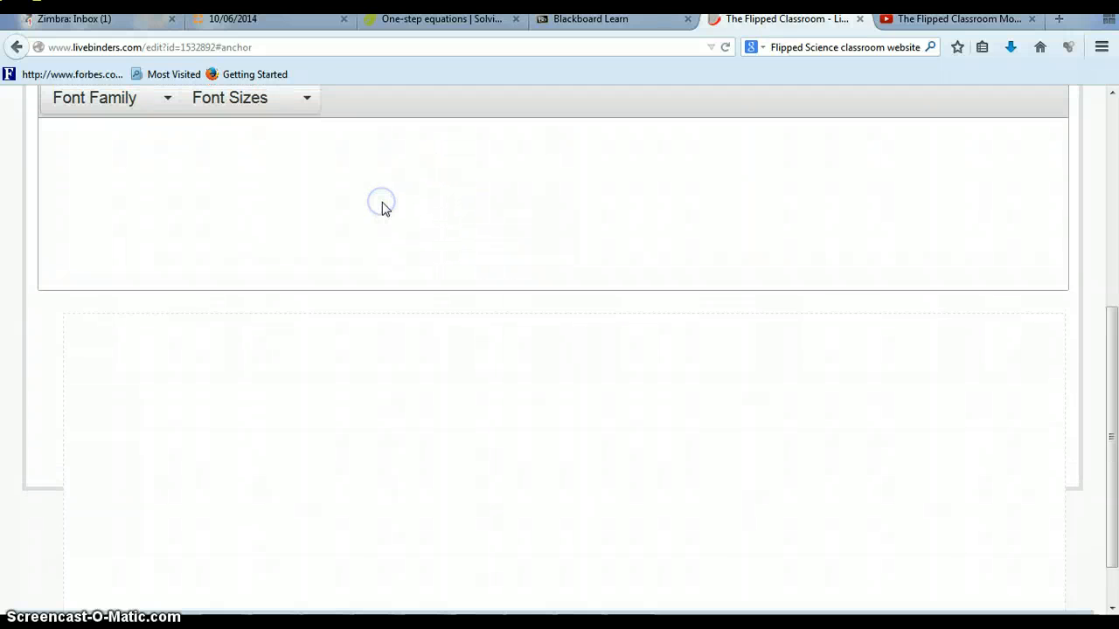
{"action": "scroll", "coordinate": [317, 112], "scroll_direction": "up", "scroll_amount": 5}
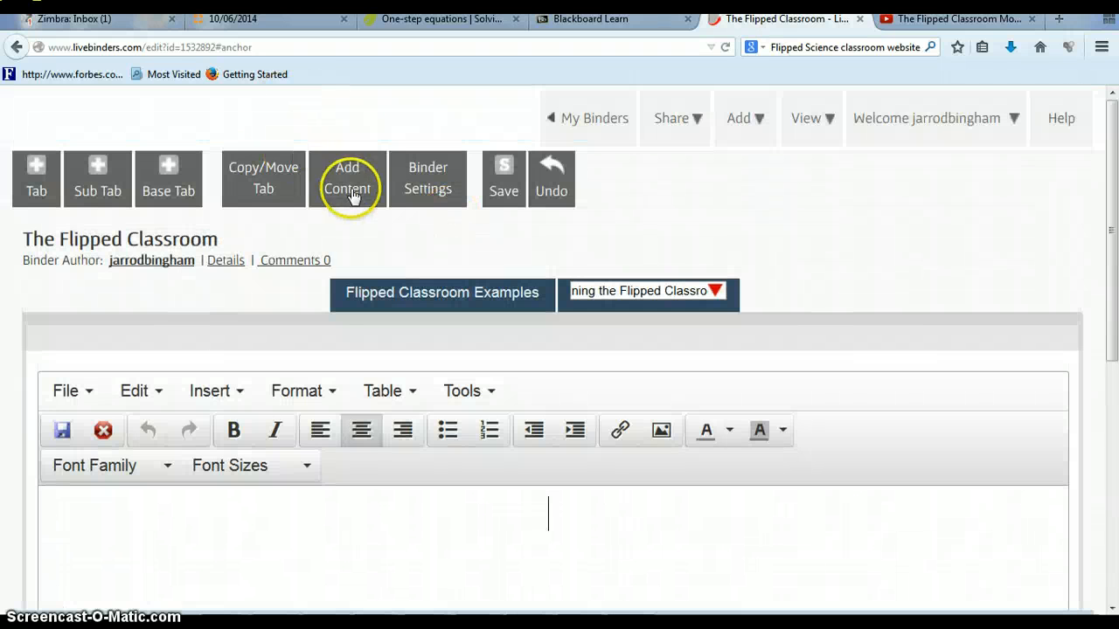
{"action": "left_click", "coordinate": [349, 184]}
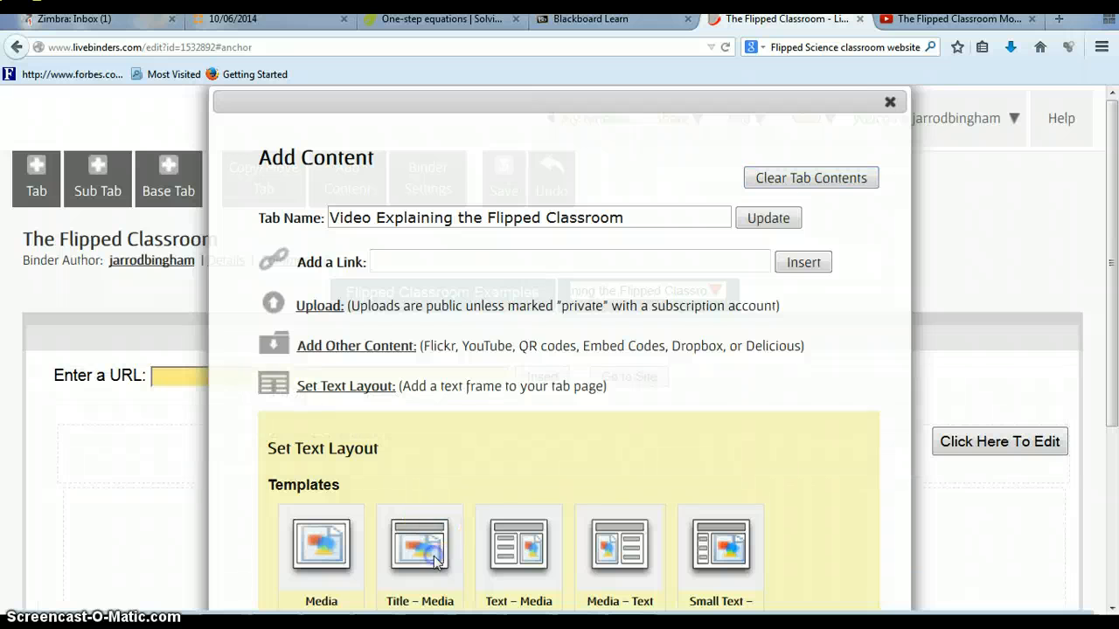
{"action": "left_click", "coordinate": [890, 102]}
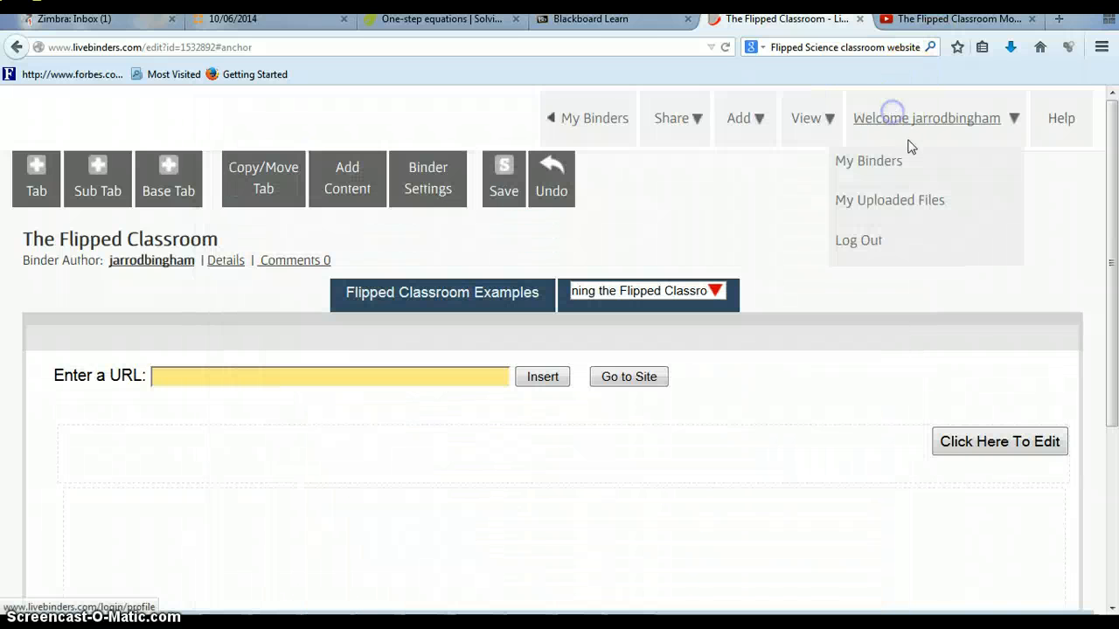
Enter "The Flipped Classroom" in the title text frame of the Video Explaining the Flipped Classroom tab.
{"action": "left_click", "coordinate": [997, 443]}
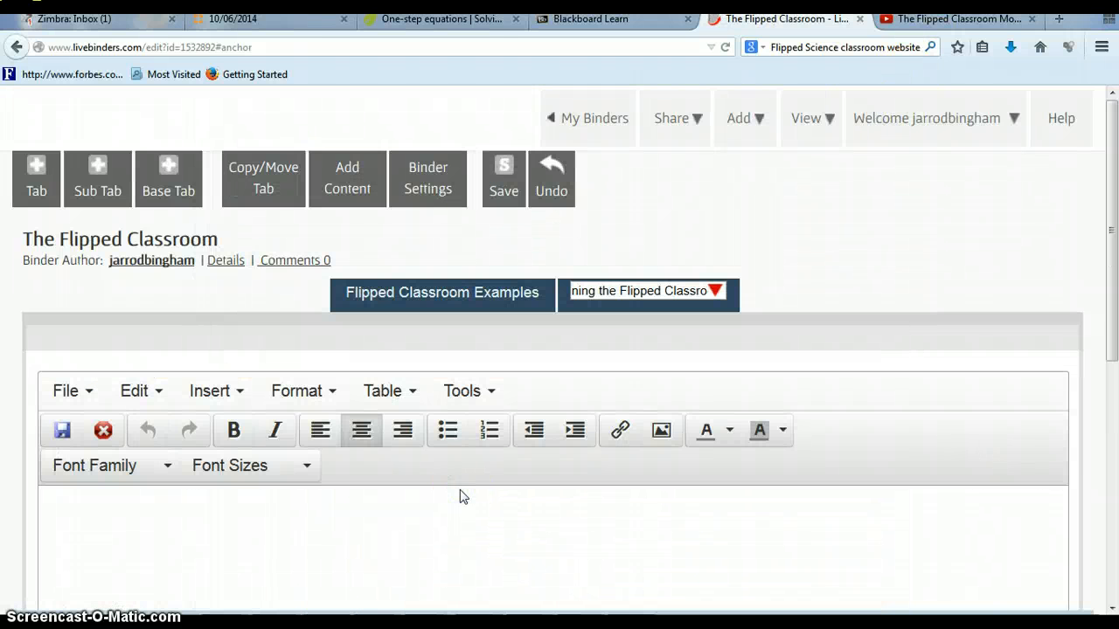
{"action": "type", "text": "The flipp"}
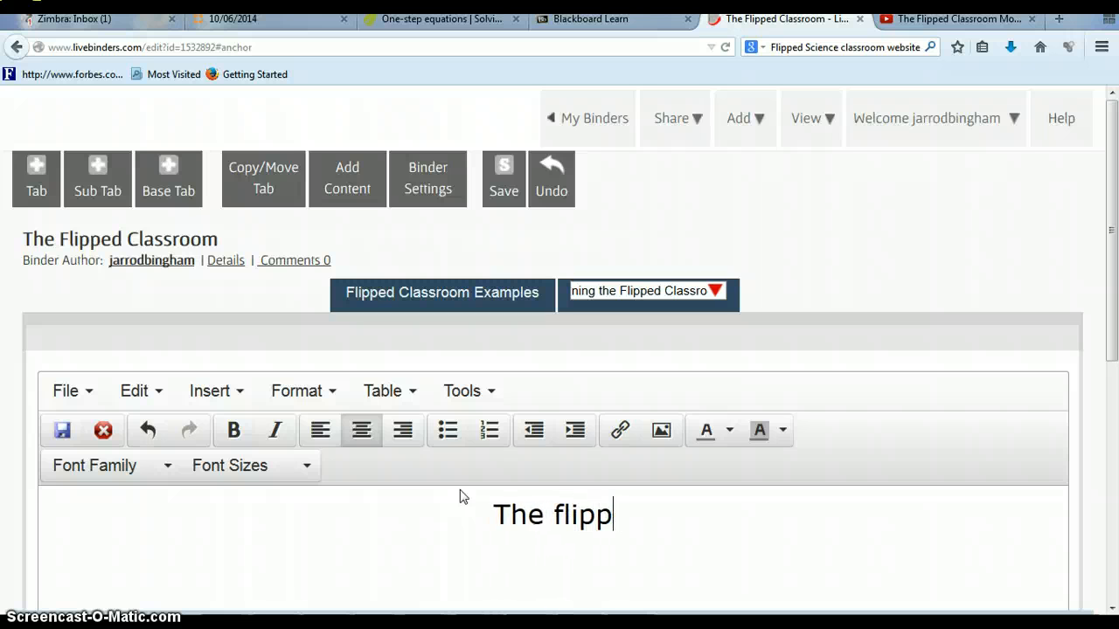
{"action": "key", "text": "BackSpace"}
{"action": "key", "text": "BackSpace"}
{"action": "key", "text": "BackSpace"}
{"action": "key", "text": "BackSpace"}
{"action": "key", "text": "BackSpace"}
{"action": "type", "text": "Flipped j"}
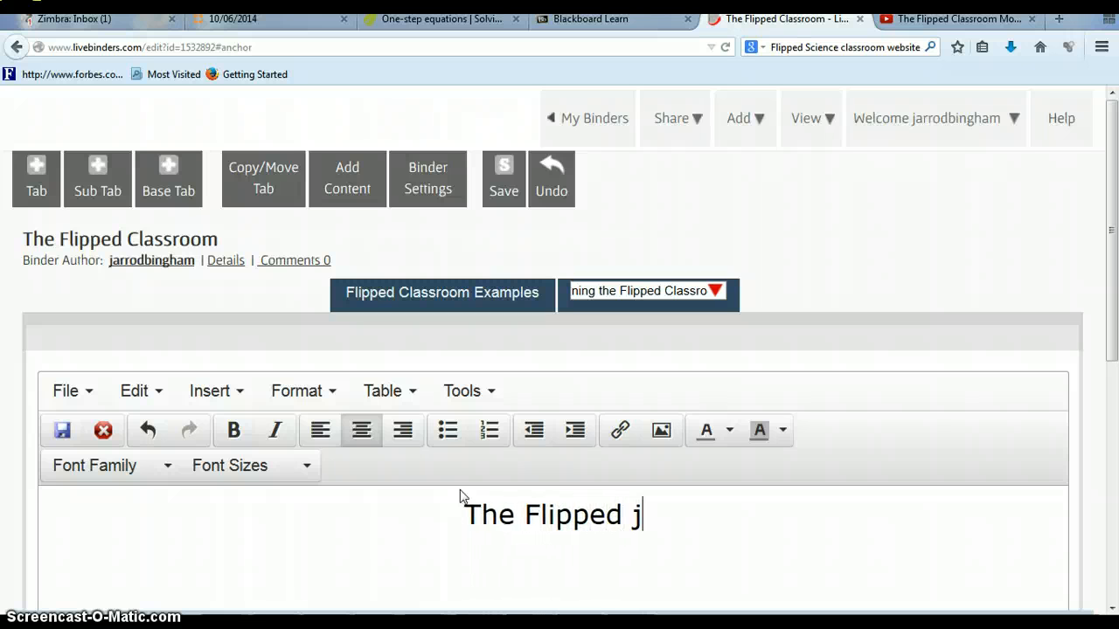
{"action": "key", "text": "BackSpace"}
{"action": "type", "text": "Classroom"}
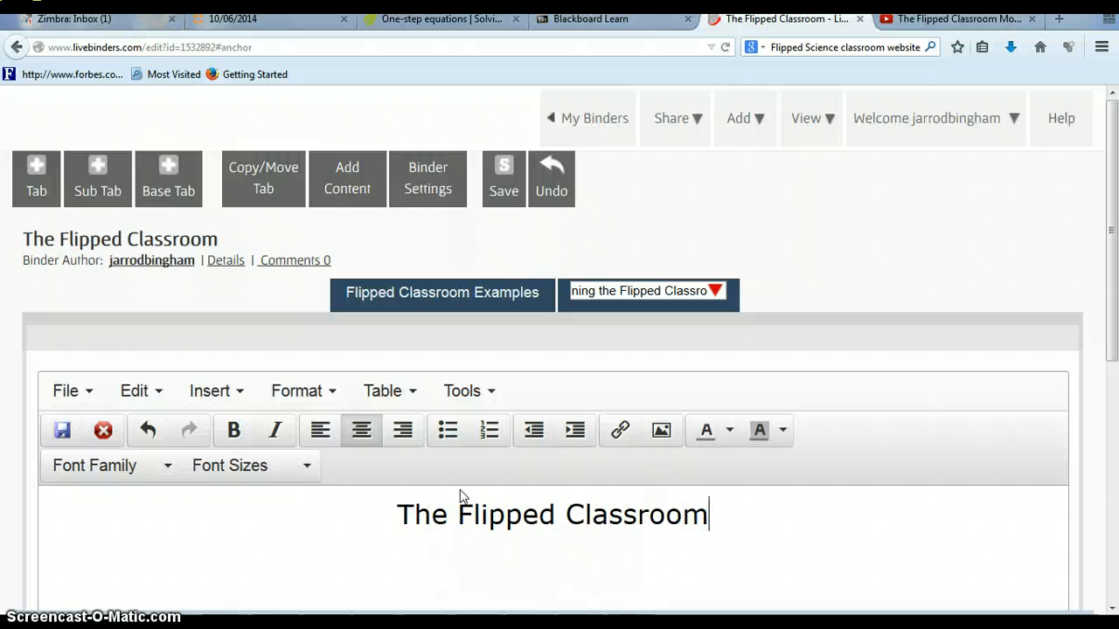
{"action": "left_click", "coordinate": [572, 477]}
Insert the copied YouTube embed code into the Video Explaining the Flipped Classroom tab as other content.
{"action": "scroll", "coordinate": [594, 482], "scroll_direction": "down", "scroll_amount": 4}
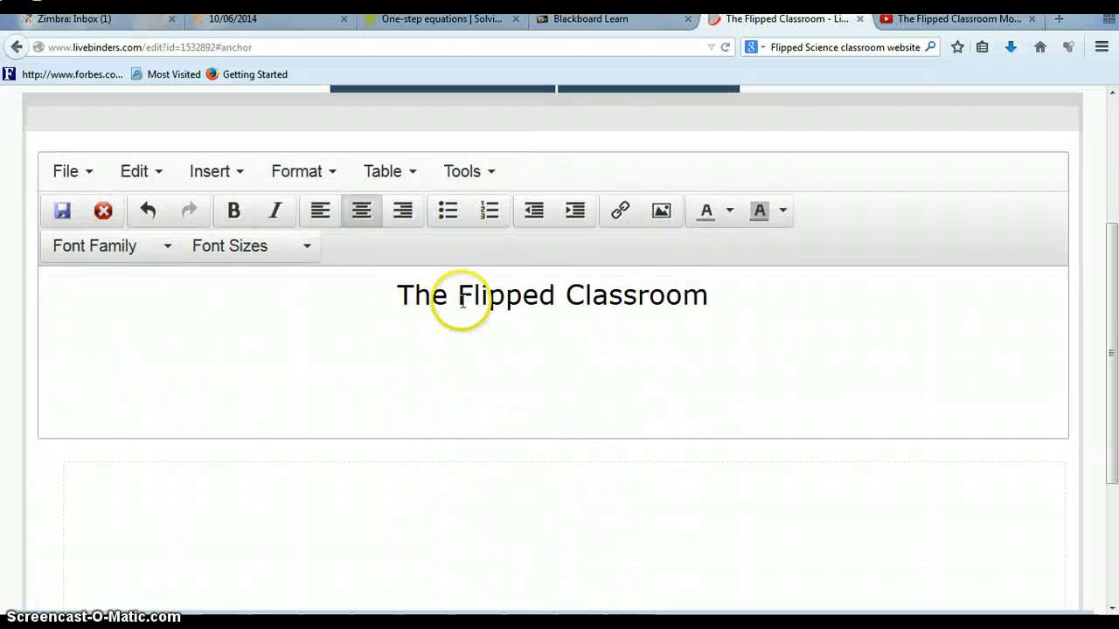
{"action": "scroll", "coordinate": [419, 113], "scroll_direction": "up", "scroll_amount": 1}
{"action": "scroll", "coordinate": [319, 193], "scroll_direction": "up", "scroll_amount": 4}
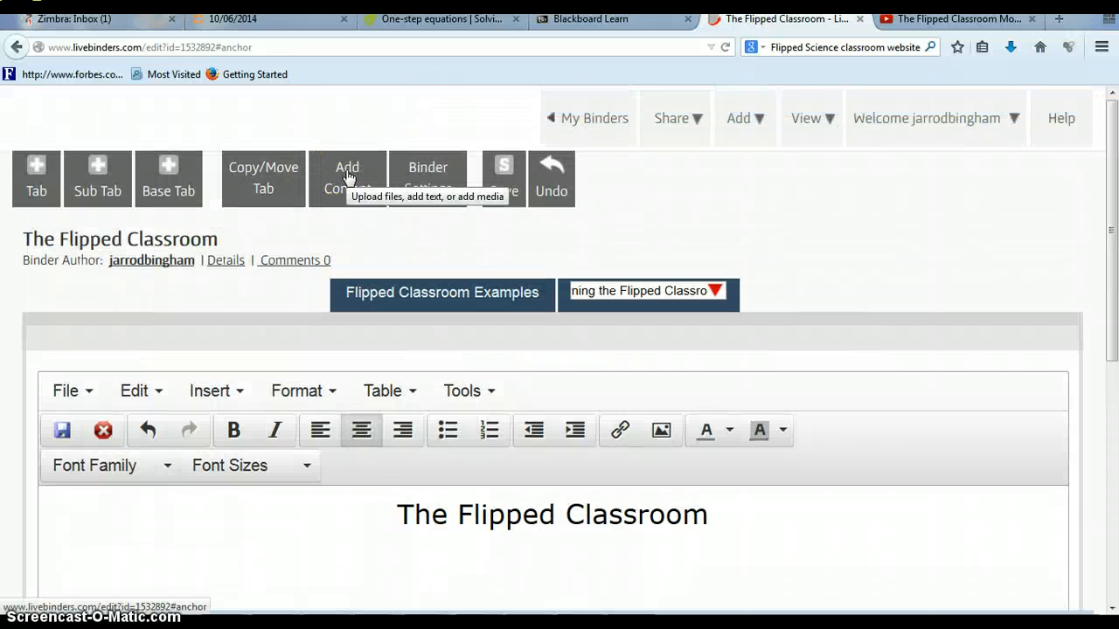
{"action": "left_click", "coordinate": [347, 177]}
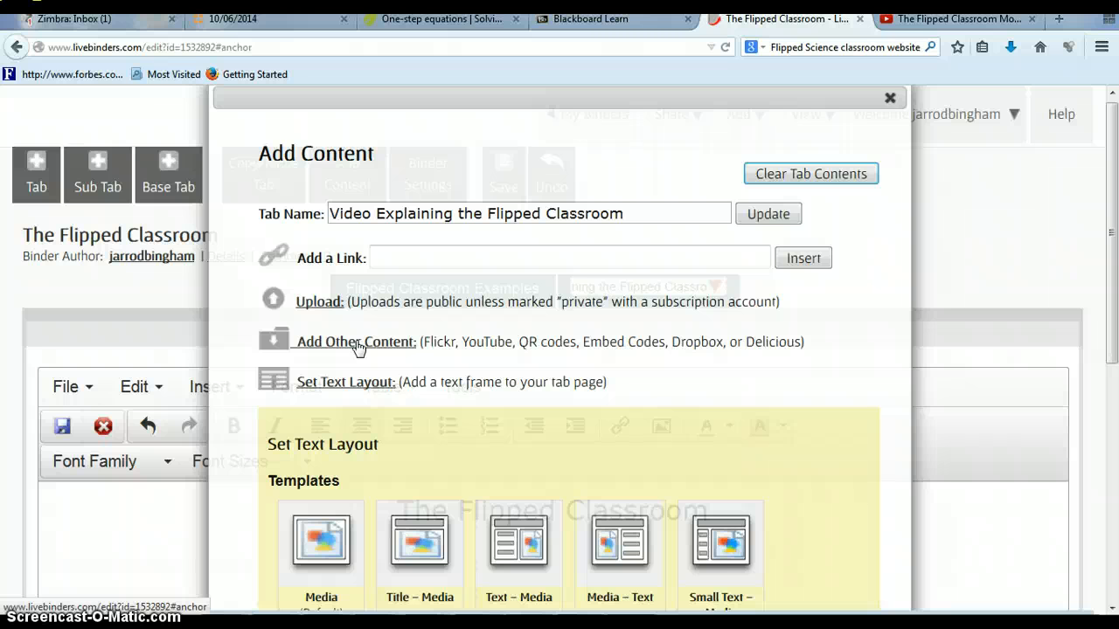
{"action": "left_click", "coordinate": [359, 344]}
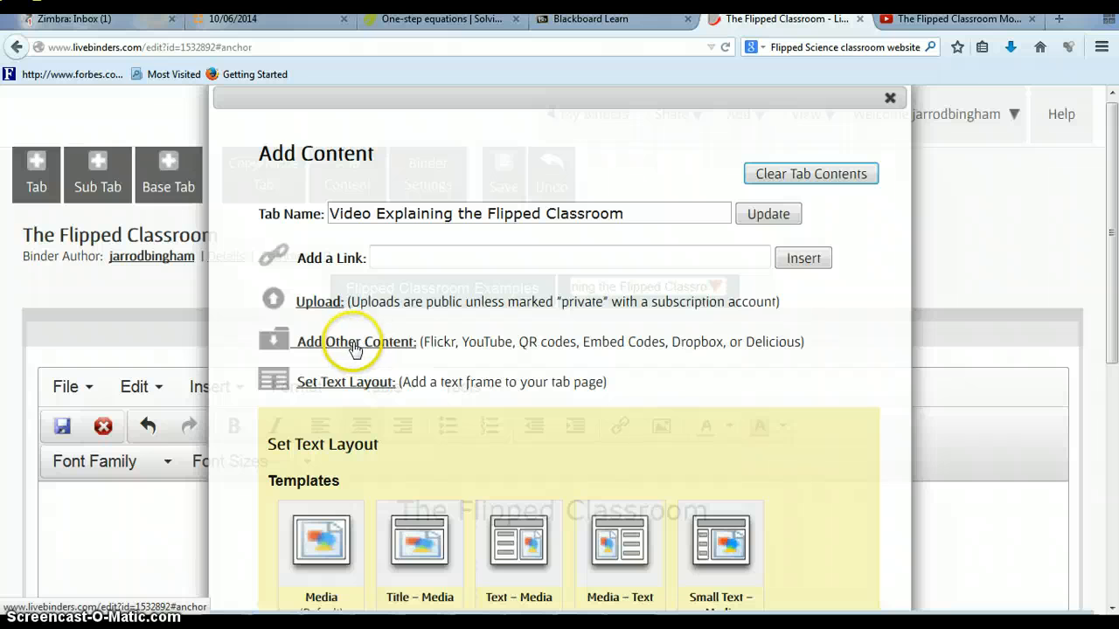
{"action": "scroll", "coordinate": [563, 362], "scroll_direction": "down", "scroll_amount": 1}
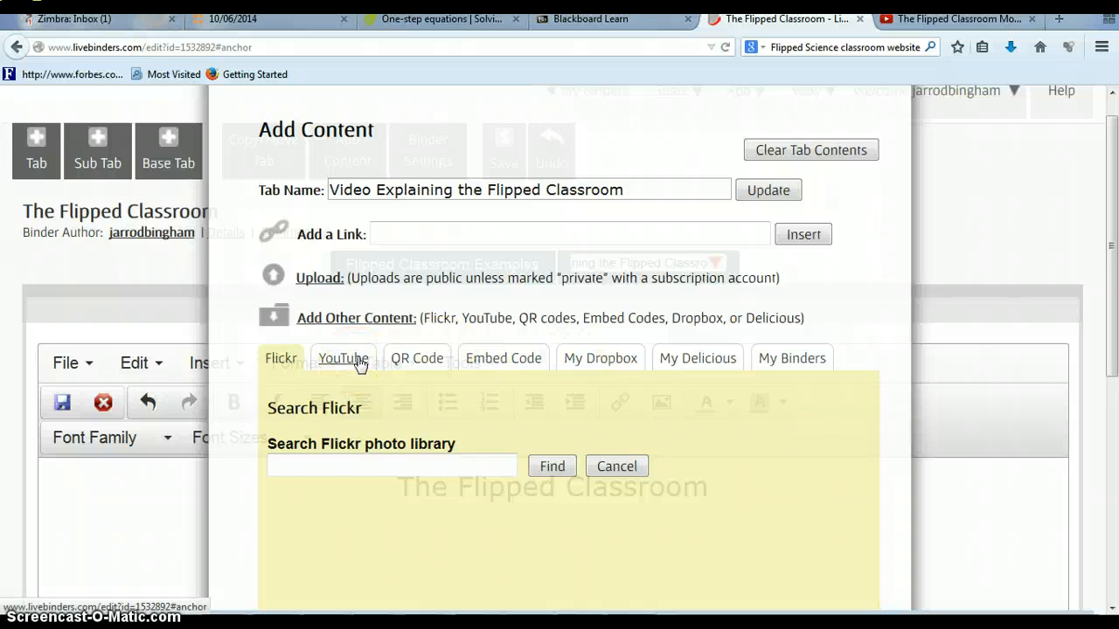
{"action": "left_click", "coordinate": [505, 360]}
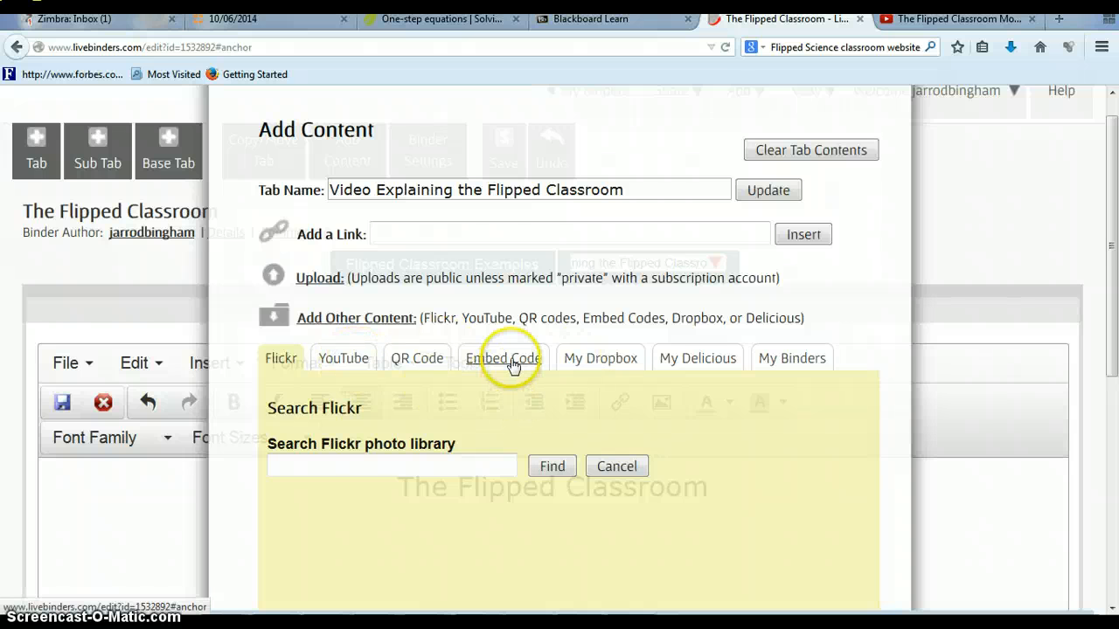
{"action": "scroll", "coordinate": [414, 469], "scroll_direction": "down", "scroll_amount": 2}
{"action": "left_click", "coordinate": [411, 430]}
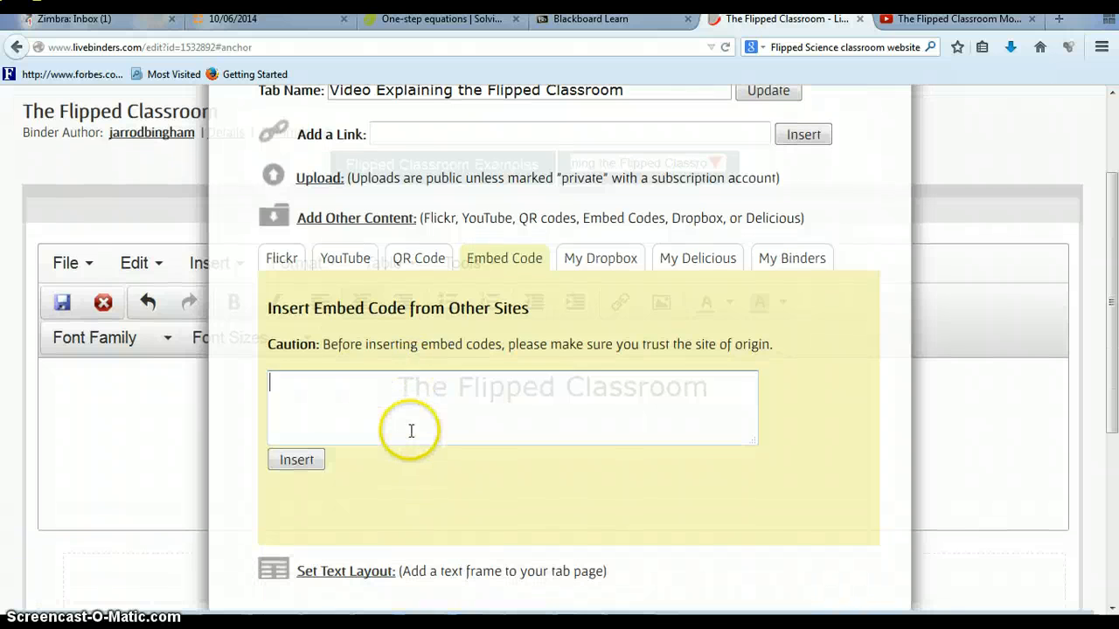
{"action": "right_click", "coordinate": [411, 430]}
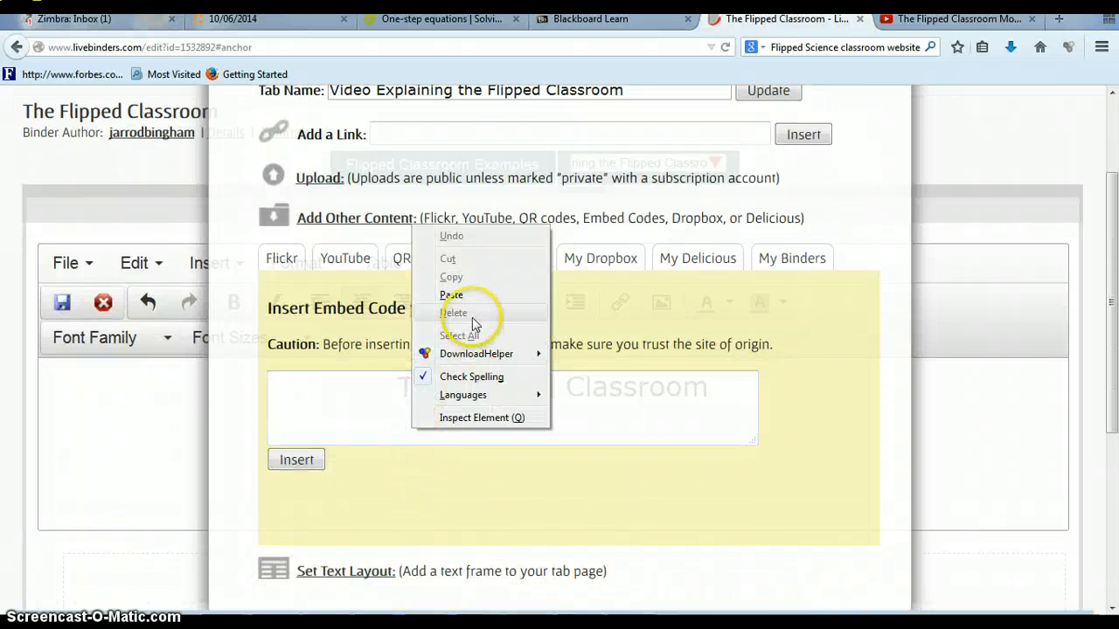
{"action": "left_click", "coordinate": [451, 295]}
{"action": "scroll", "coordinate": [440, 437], "scroll_direction": "up", "scroll_amount": 2}
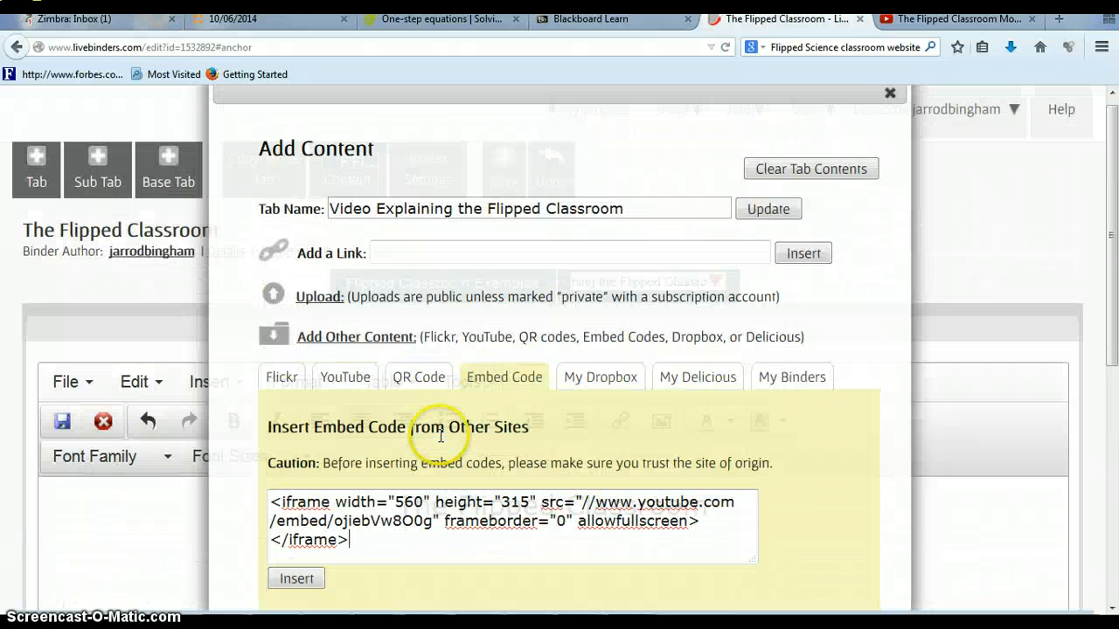
{"action": "left_click", "coordinate": [297, 574]}
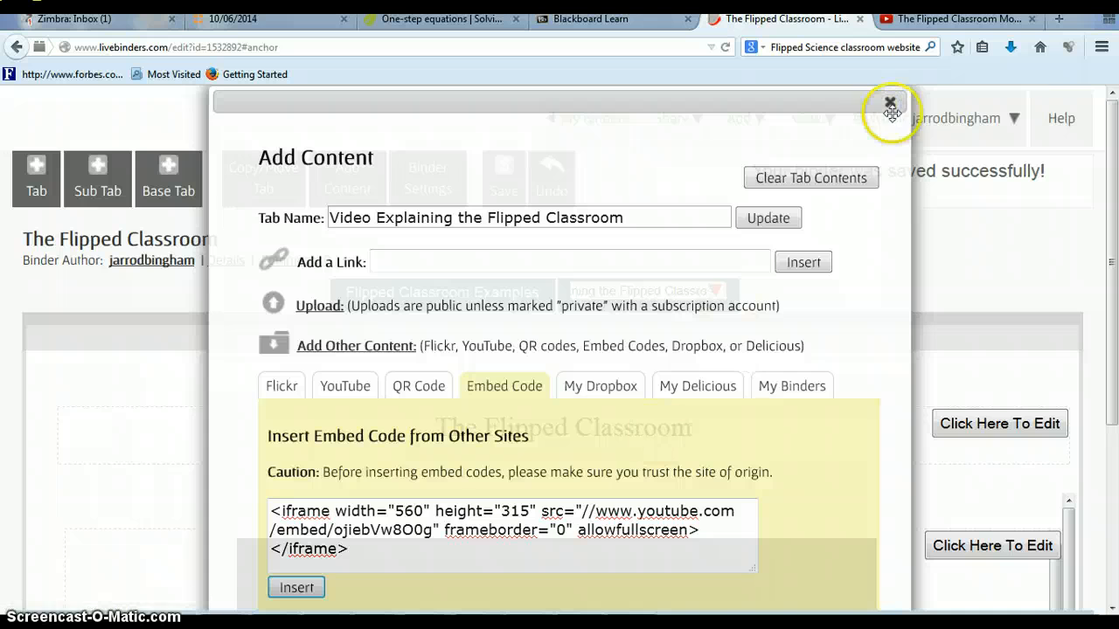
{"action": "left_click", "coordinate": [891, 105]}
Check the embedded video frame on the tab and save the binder.
{"action": "scroll", "coordinate": [725, 339], "scroll_direction": "down", "scroll_amount": 3}
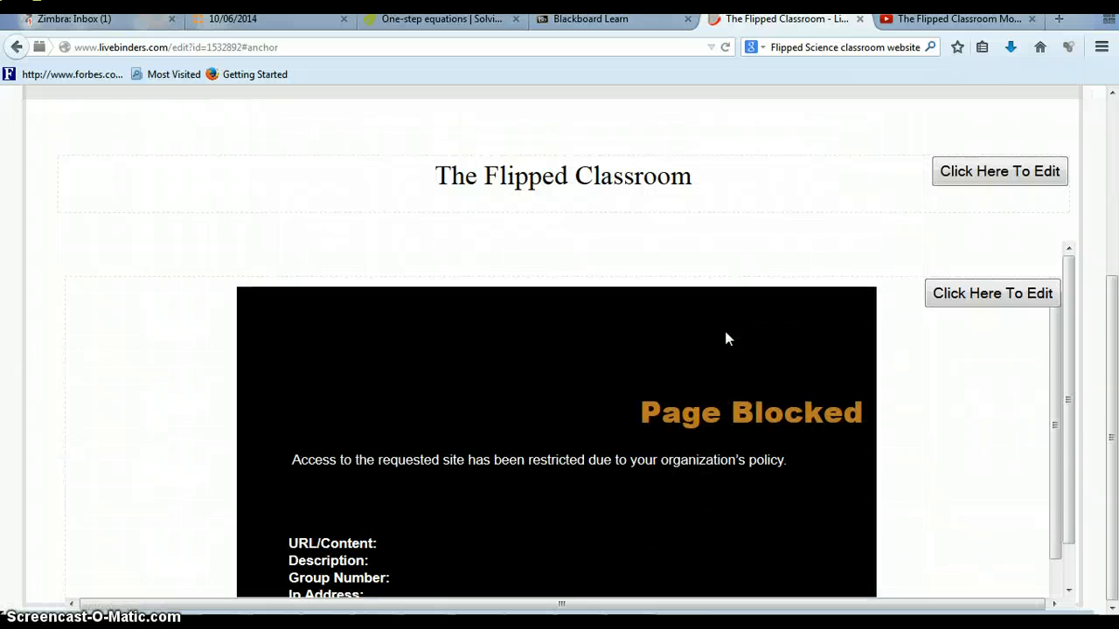
{"action": "left_click", "coordinate": [906, 394]}
{"action": "scroll", "coordinate": [909, 395], "scroll_direction": "down", "scroll_amount": 2}
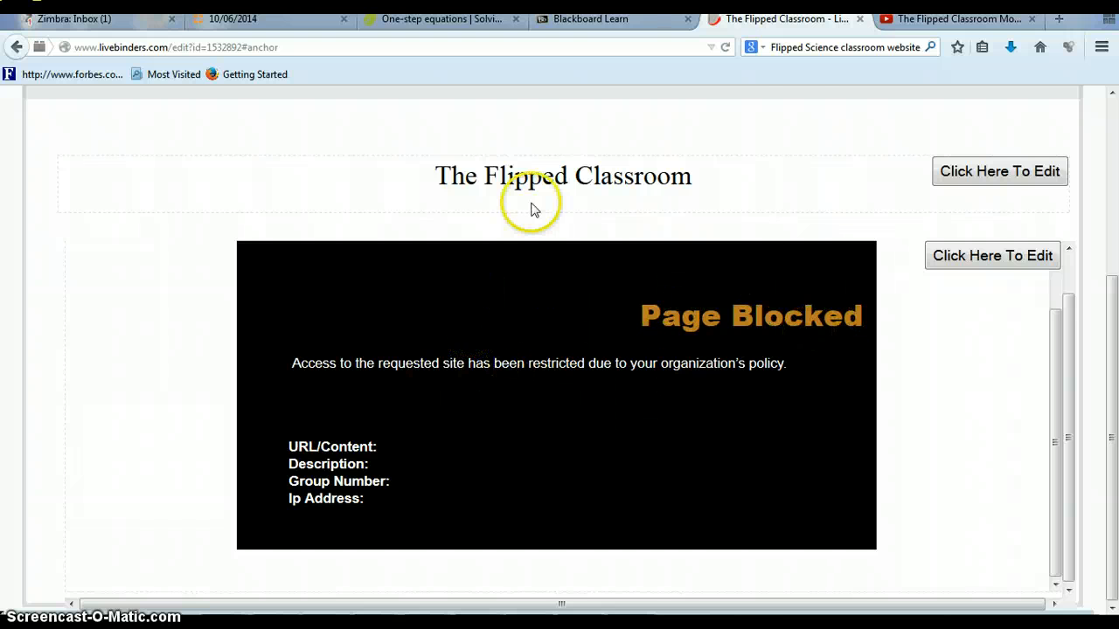
{"action": "scroll", "coordinate": [789, 109], "scroll_direction": "up", "scroll_amount": 3}
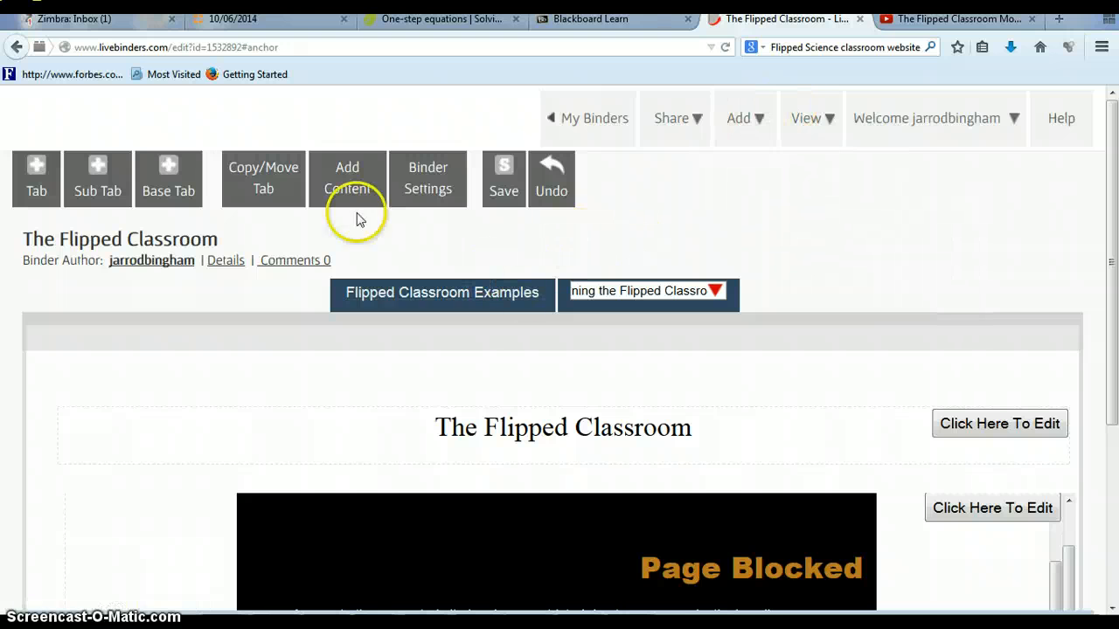
{"action": "left_click", "coordinate": [503, 175]}
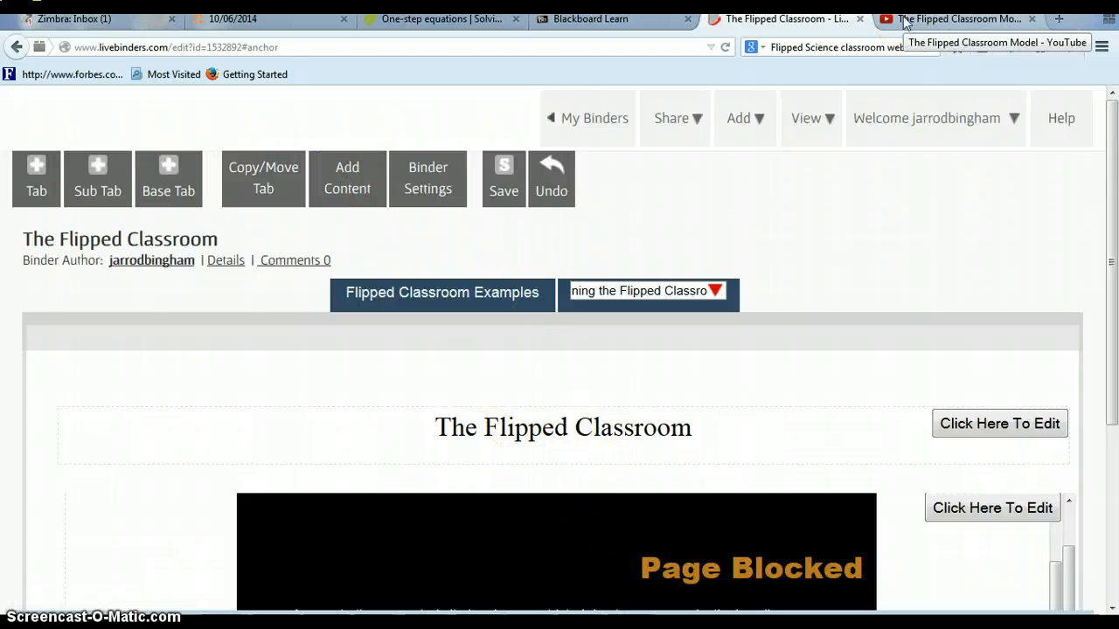
{"action": "left_click", "coordinate": [699, 93]}
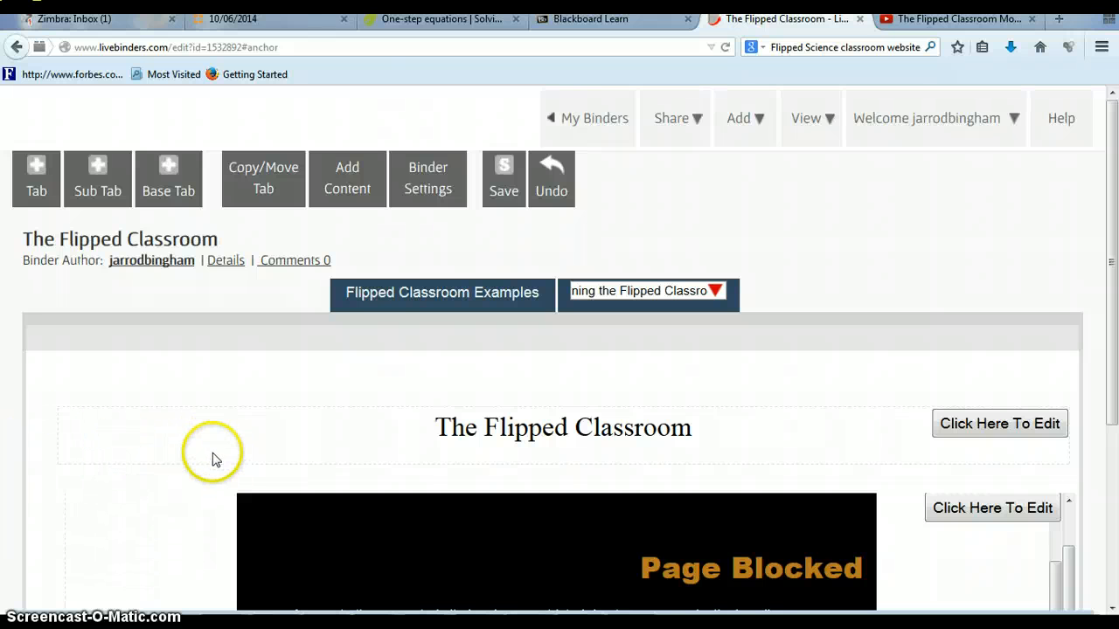
Open the file chooser for uploading a file to the Video Explaining the Flipped Classroom tab.
{"action": "left_click", "coordinate": [356, 196]}
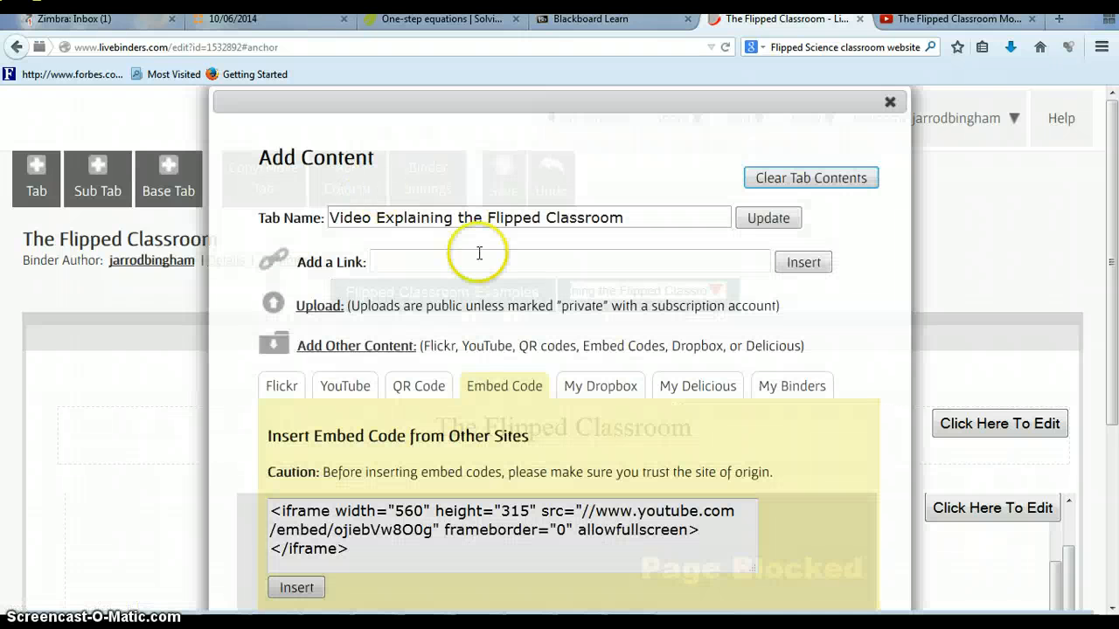
{"action": "left_click", "coordinate": [319, 308]}
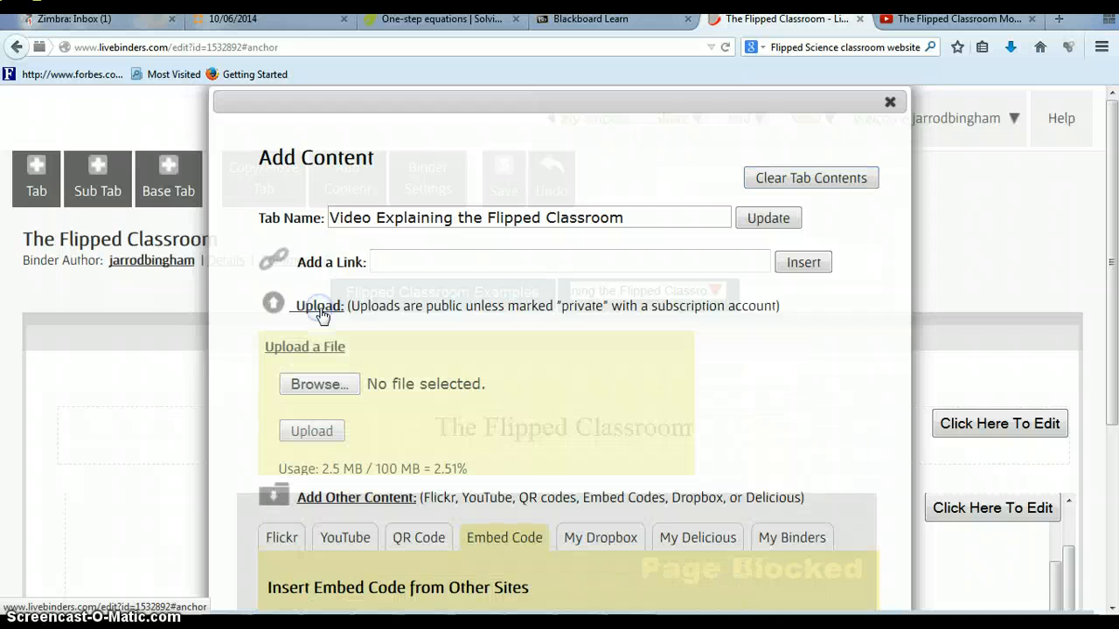
{"action": "left_click", "coordinate": [322, 387]}
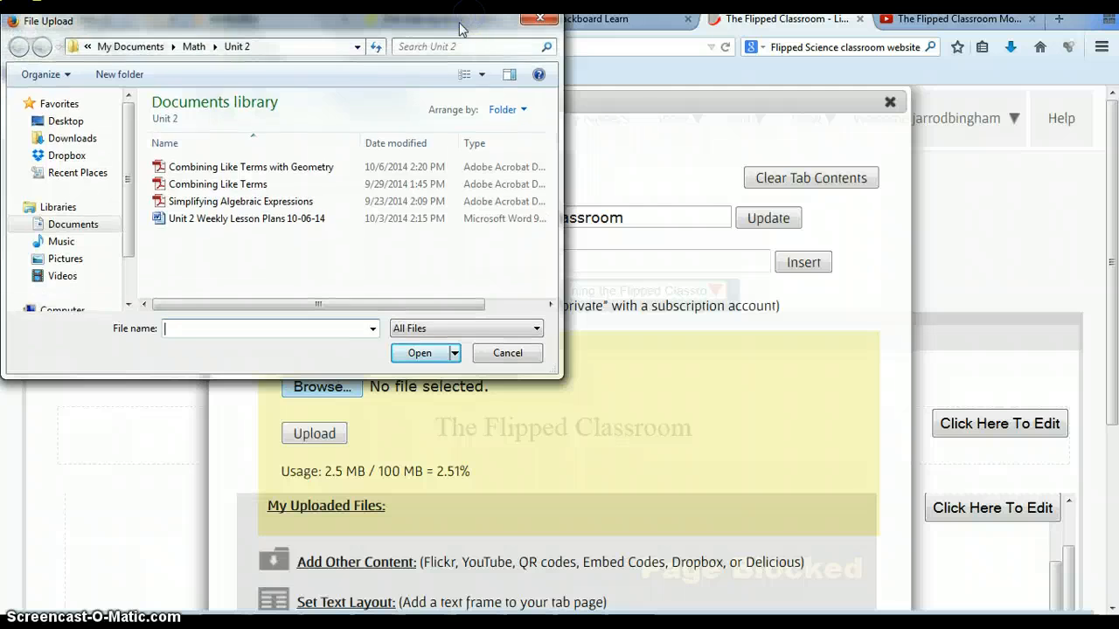
{"action": "left_click_drag", "start_coordinate": [463, 25], "coordinate": [766, 107]}
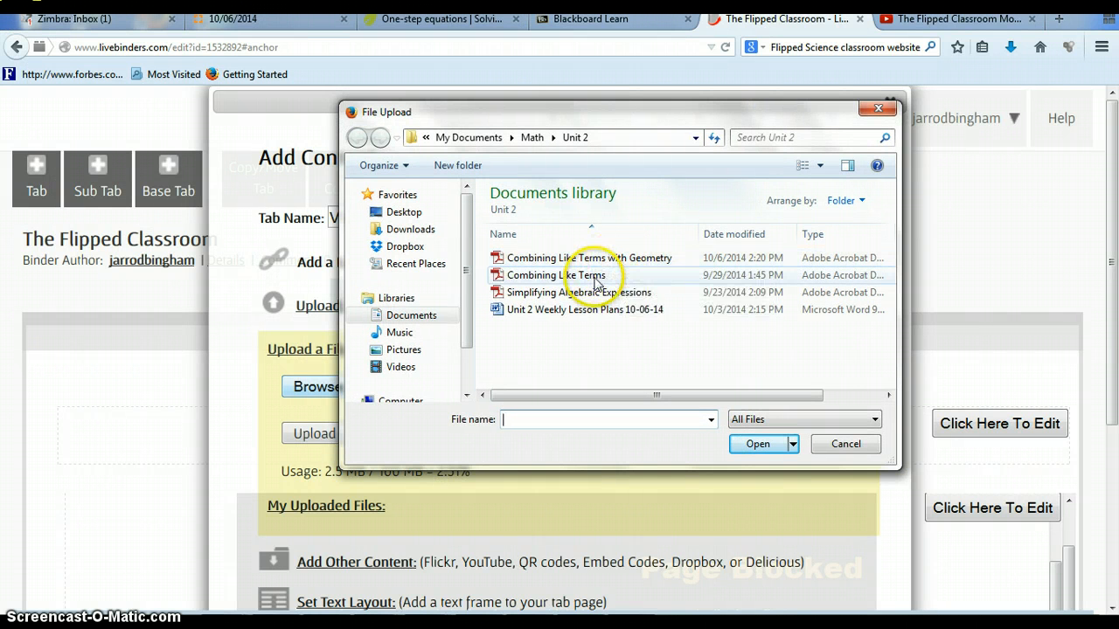
{"action": "left_click", "coordinate": [617, 260]}
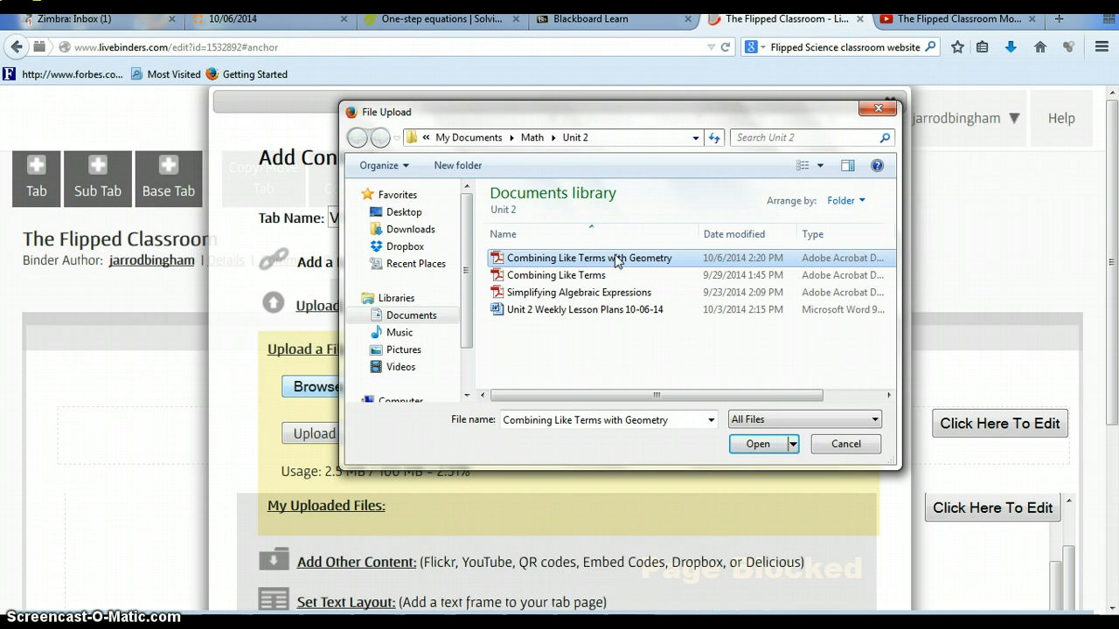
{"action": "left_click", "coordinate": [757, 448]}
{"action": "left_click", "coordinate": [761, 447]}
{"action": "left_click", "coordinate": [610, 262]}
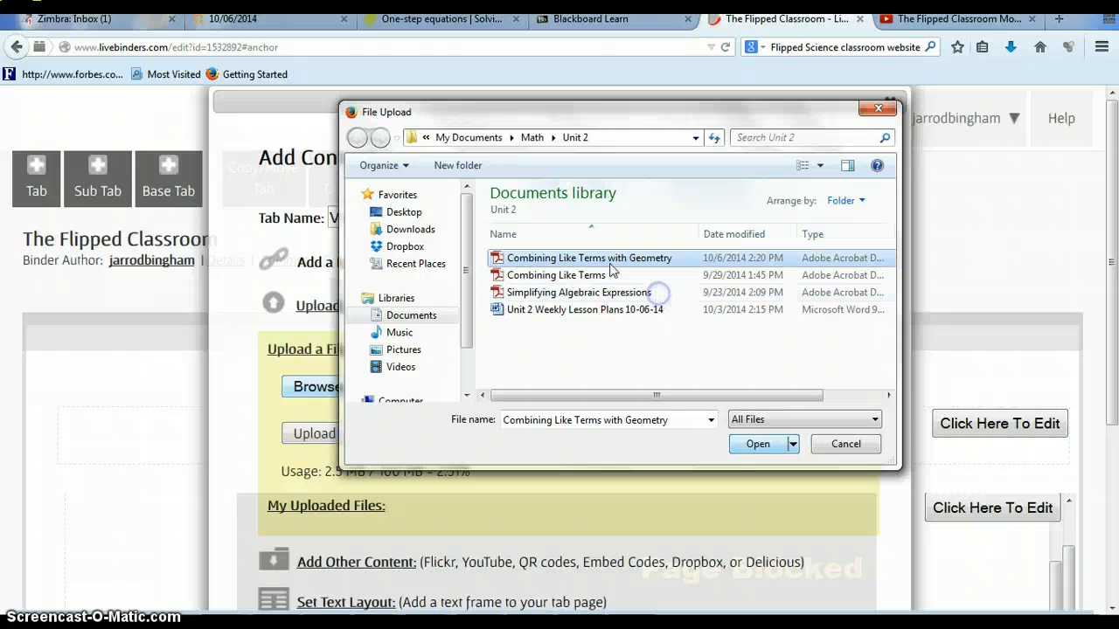
{"action": "left_click", "coordinate": [586, 274]}
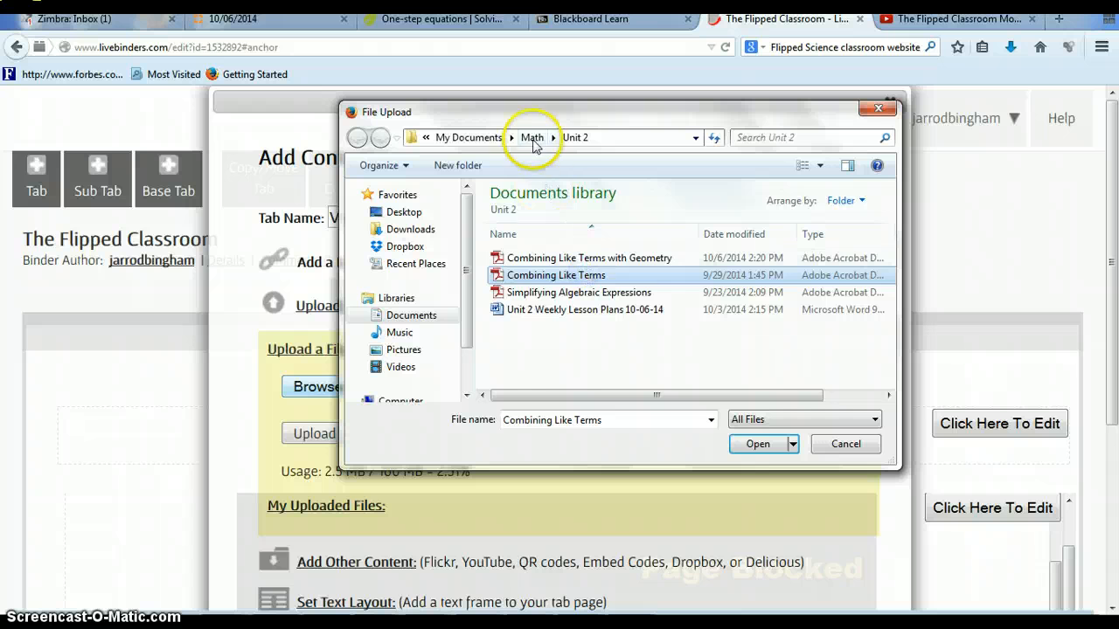
Browse from My Documents to the Unit 2 folder inside Math and choose Combining Like Terms for upload.
{"action": "left_click", "coordinate": [495, 140]}
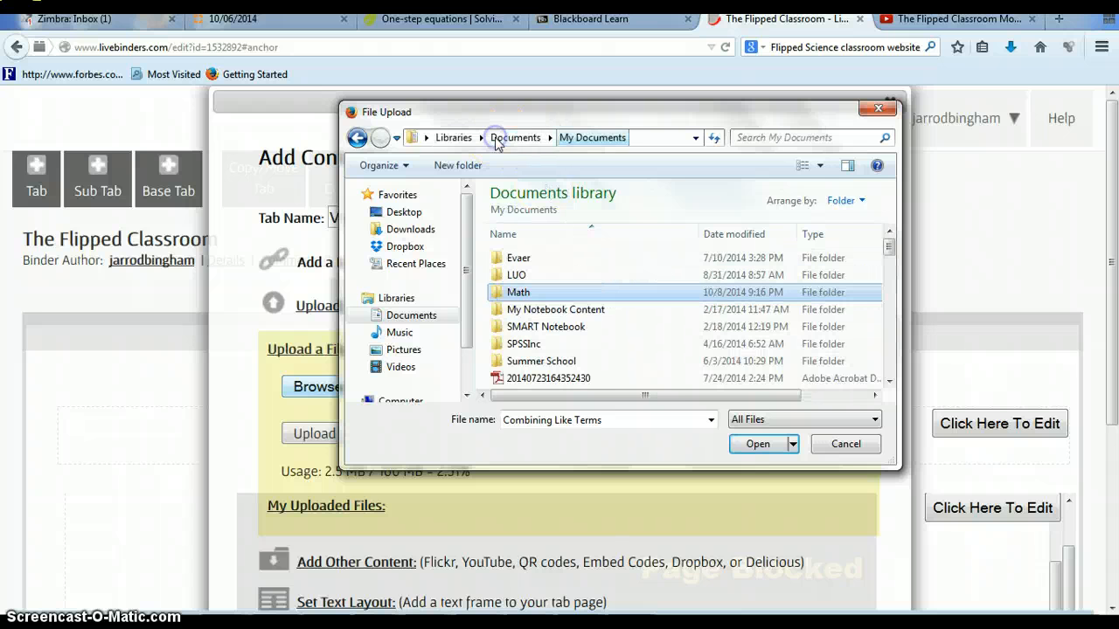
{"action": "double_click", "coordinate": [543, 294]}
{"action": "double_click", "coordinate": [542, 296]}
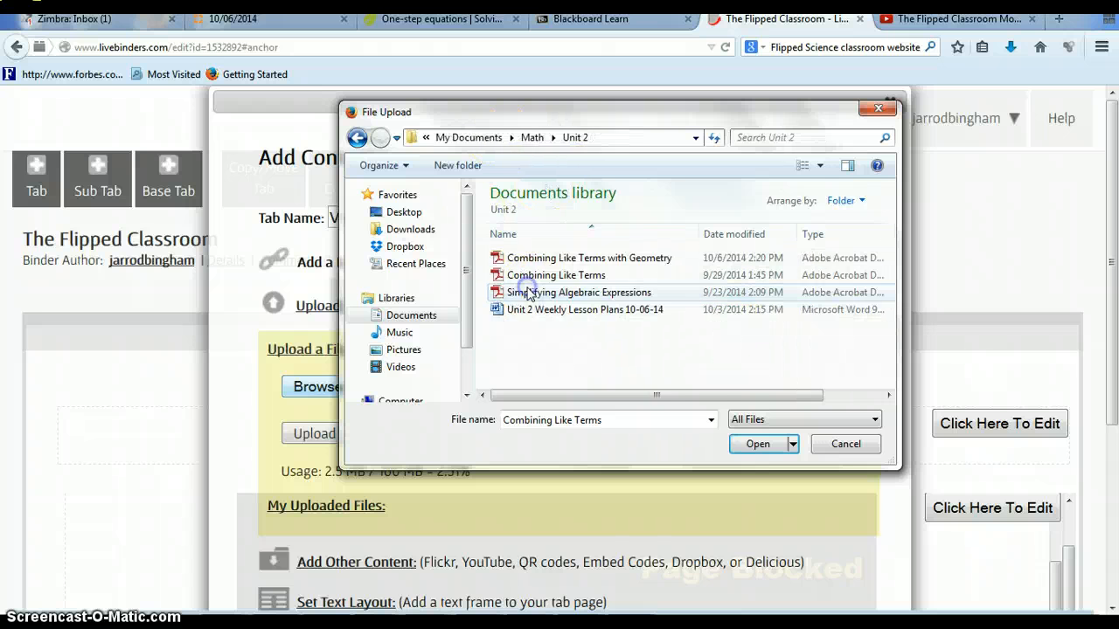
{"action": "left_click", "coordinate": [533, 276]}
{"action": "double_click", "coordinate": [533, 276]}
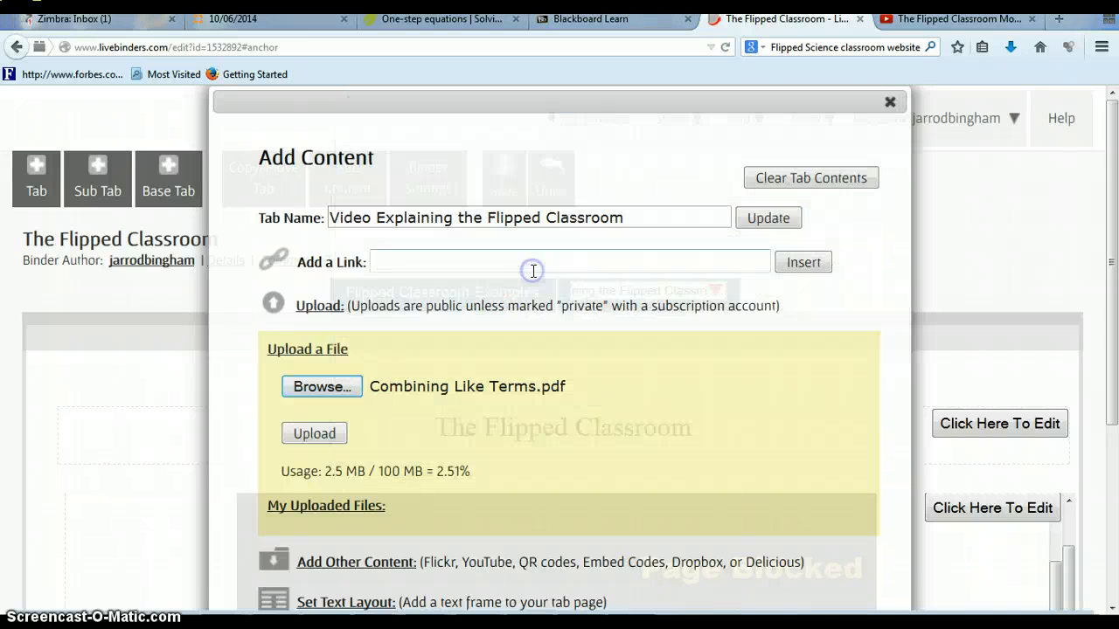
Upload Combining Like Terms.pdf, overwriting the previously uploaded file, and close the Add Content dialog.
{"action": "scroll", "coordinate": [586, 332], "scroll_direction": "down", "scroll_amount": 2}
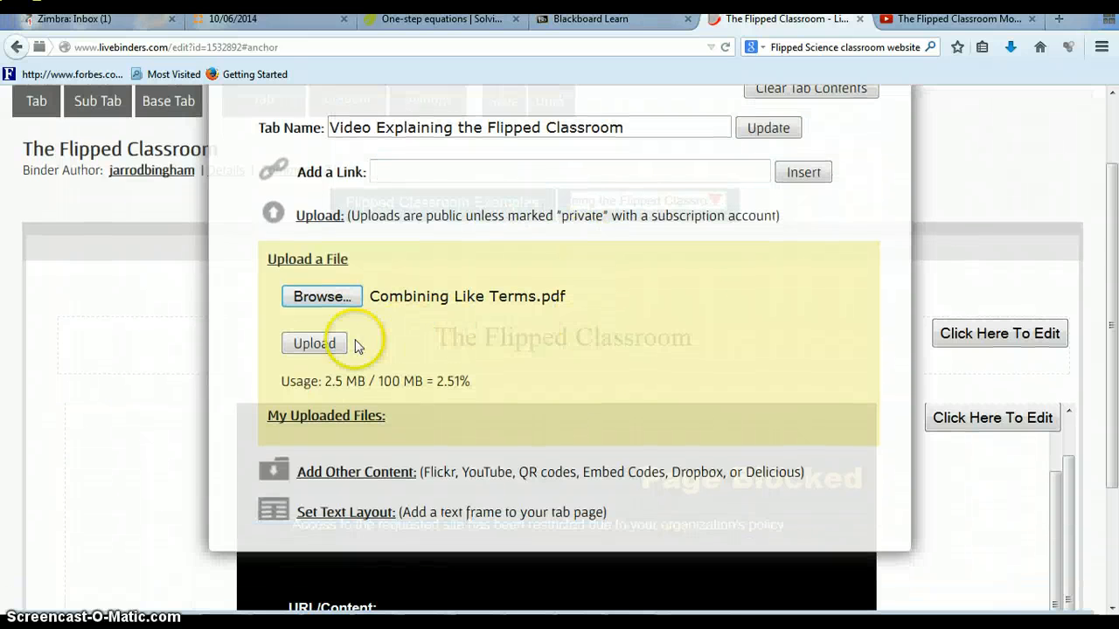
{"action": "left_click", "coordinate": [308, 343]}
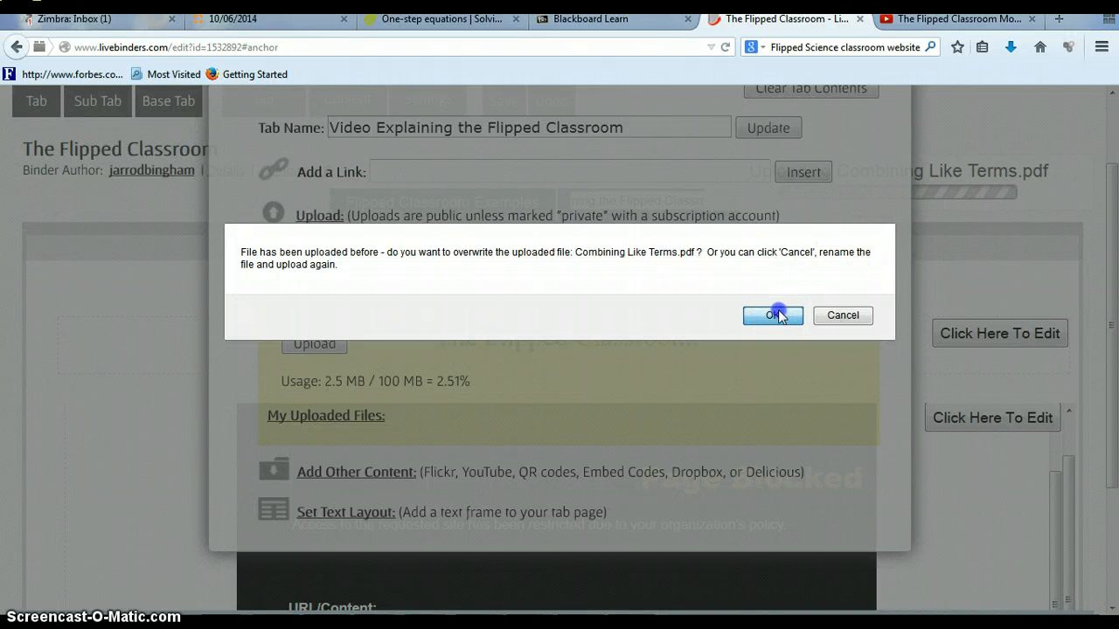
{"action": "left_click", "coordinate": [777, 316]}
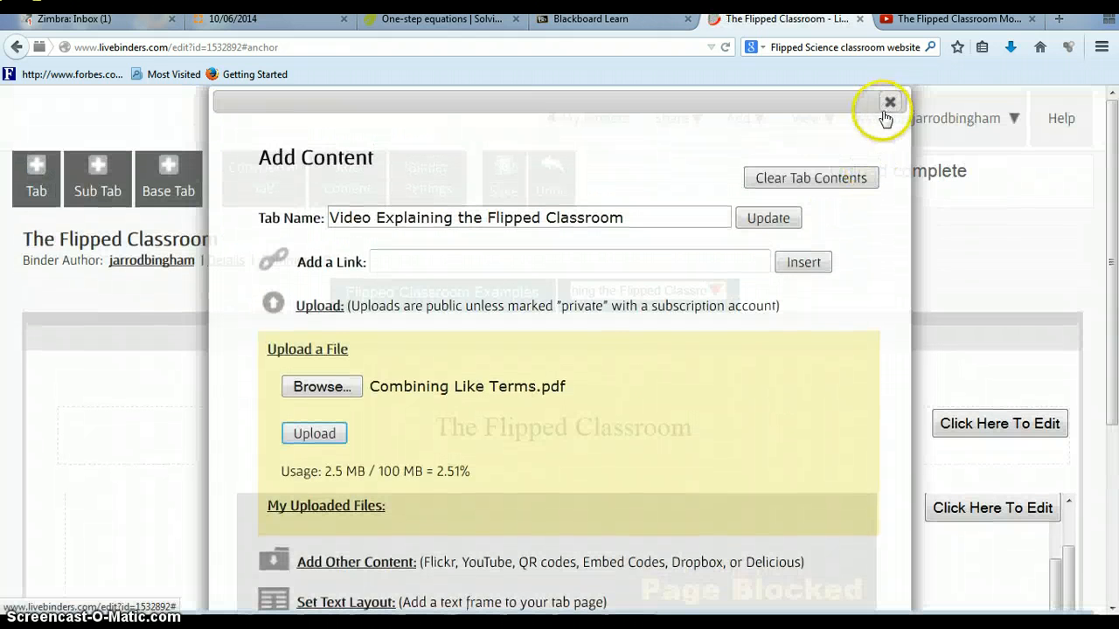
{"action": "left_click", "coordinate": [884, 102]}
Upload Combining Like Terms.pdf to the Video Explaining the Flipped Classroom tab again, overwriting the existing file, and close the Add Content dialog.
{"action": "scroll", "coordinate": [677, 354], "scroll_direction": "down", "scroll_amount": 3}
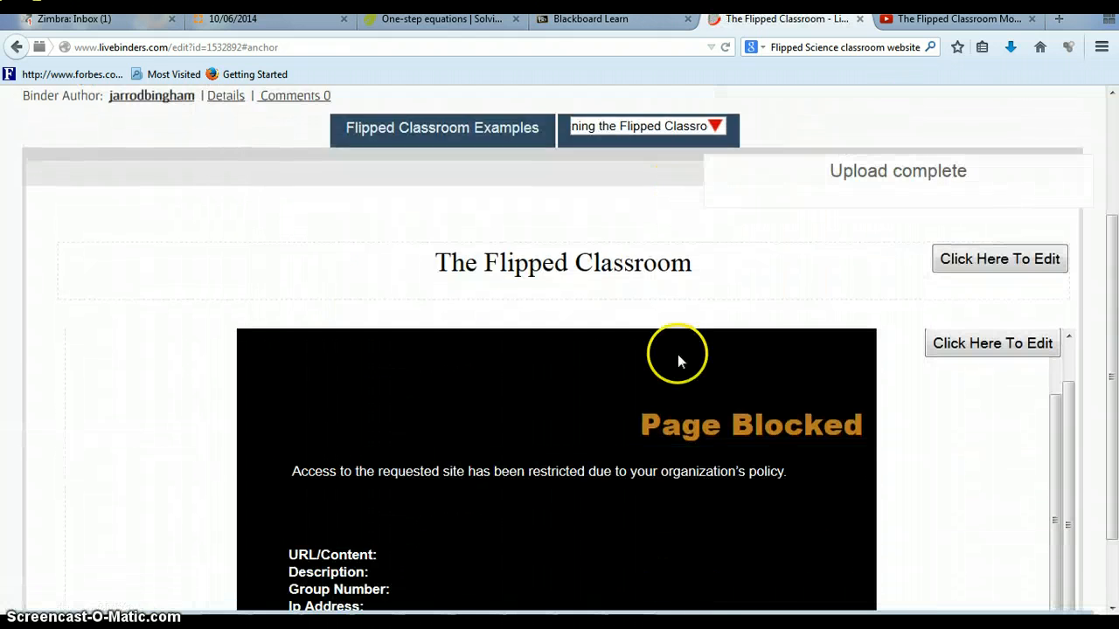
{"action": "scroll", "coordinate": [677, 354], "scroll_direction": "down", "scroll_amount": 2}
{"action": "scroll", "coordinate": [574, 280], "scroll_direction": "up", "scroll_amount": 5}
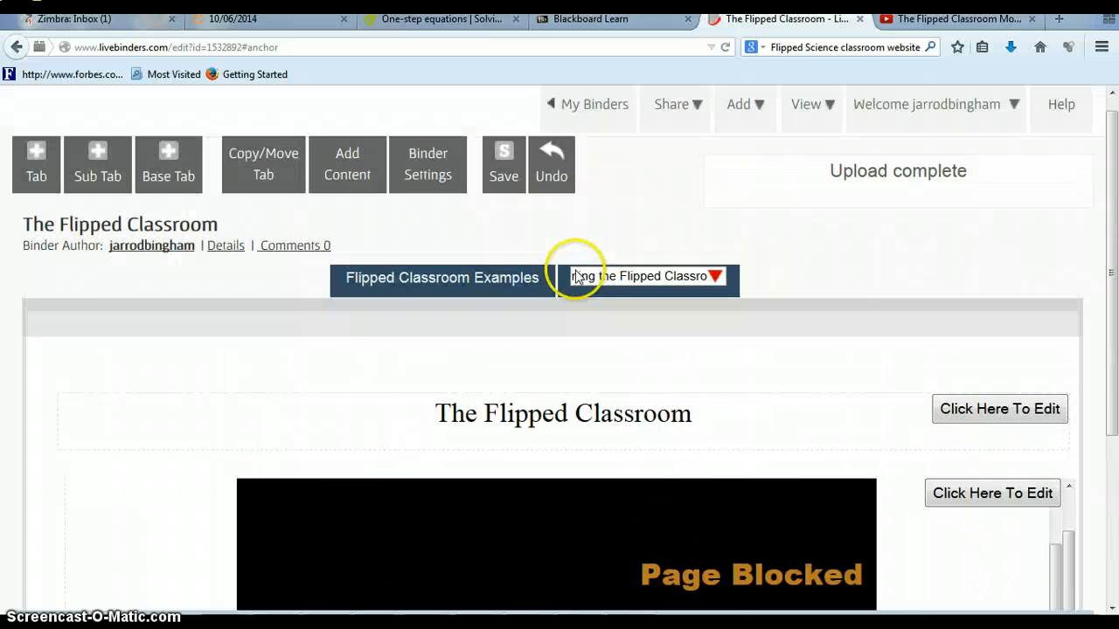
{"action": "left_click", "coordinate": [345, 179]}
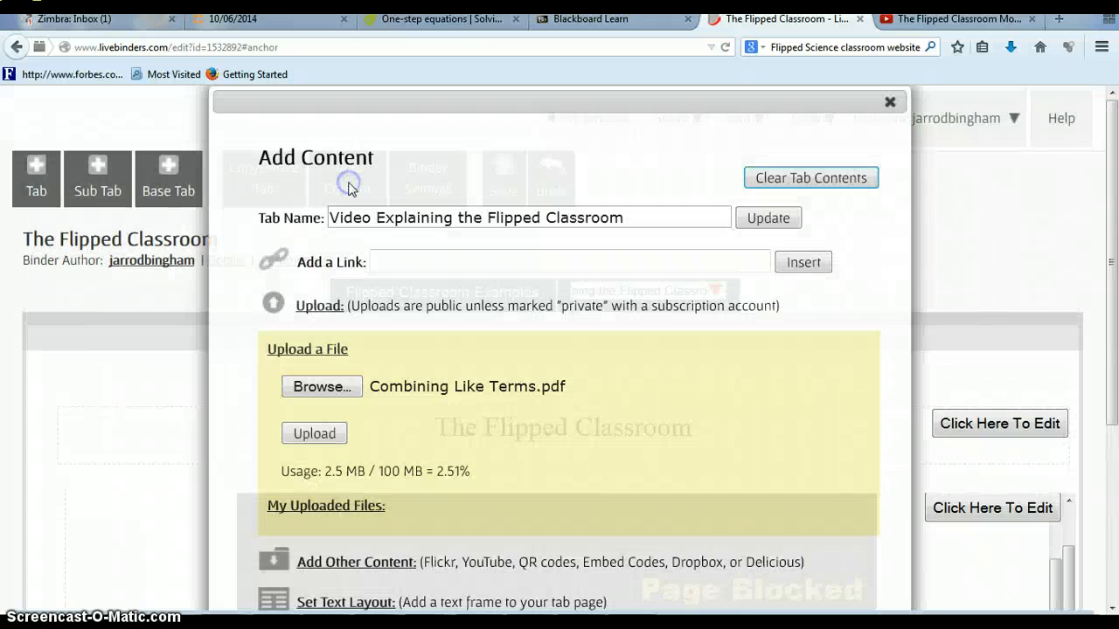
{"action": "left_click", "coordinate": [322, 434]}
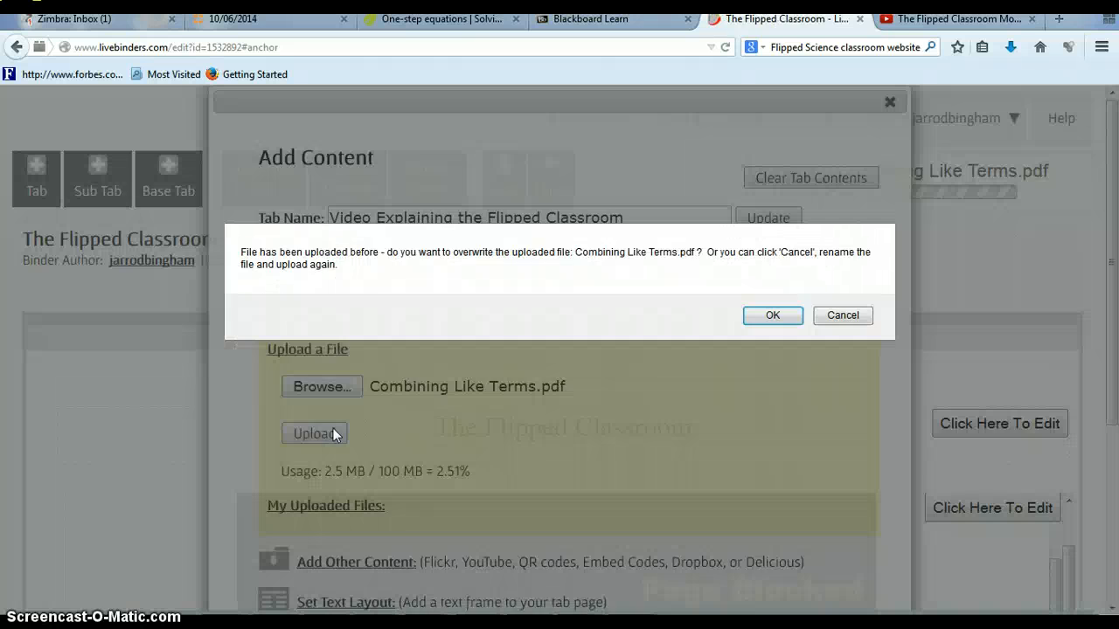
{"action": "left_click", "coordinate": [767, 315]}
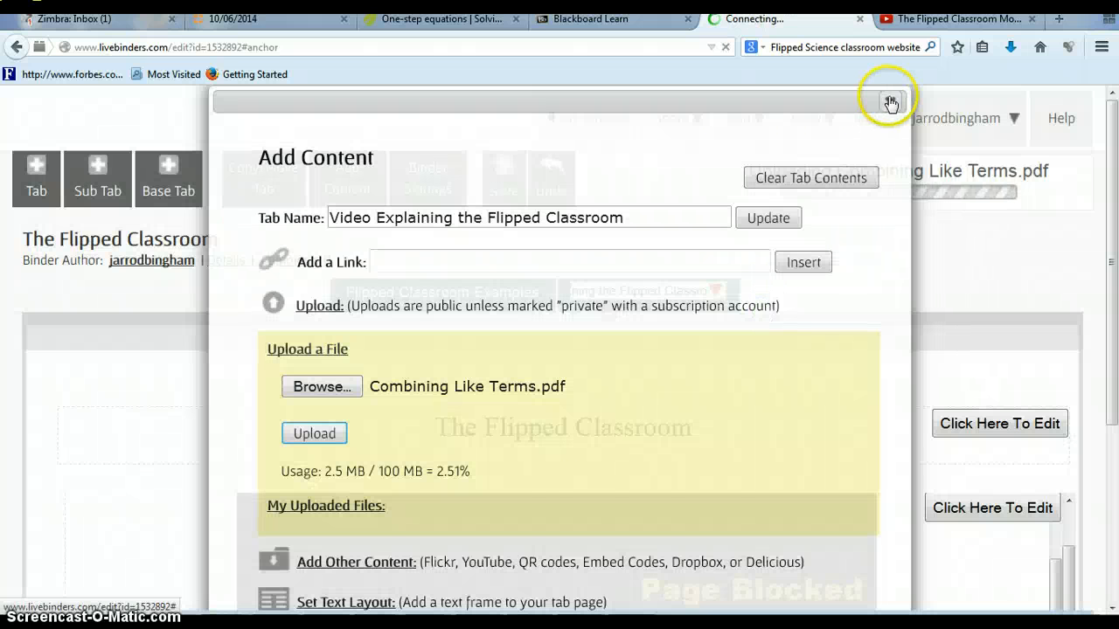
{"action": "left_click", "coordinate": [891, 103]}
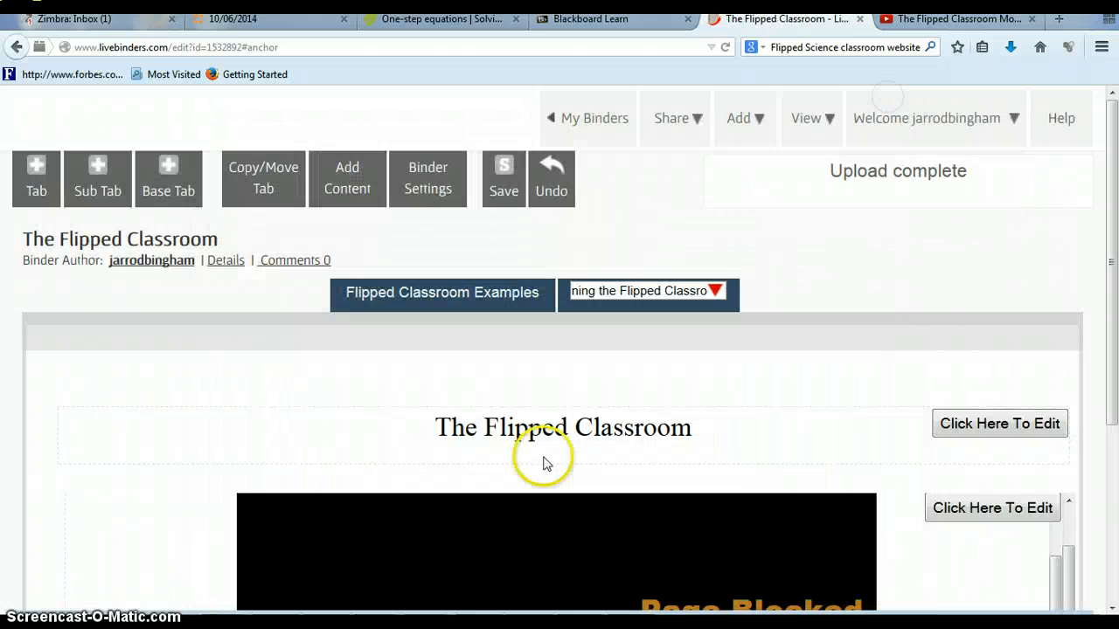
Open the text frame above the embedded video for editing and delete the duplicate link to the uploaded file.
{"action": "scroll", "coordinate": [542, 463], "scroll_direction": "down", "scroll_amount": 3}
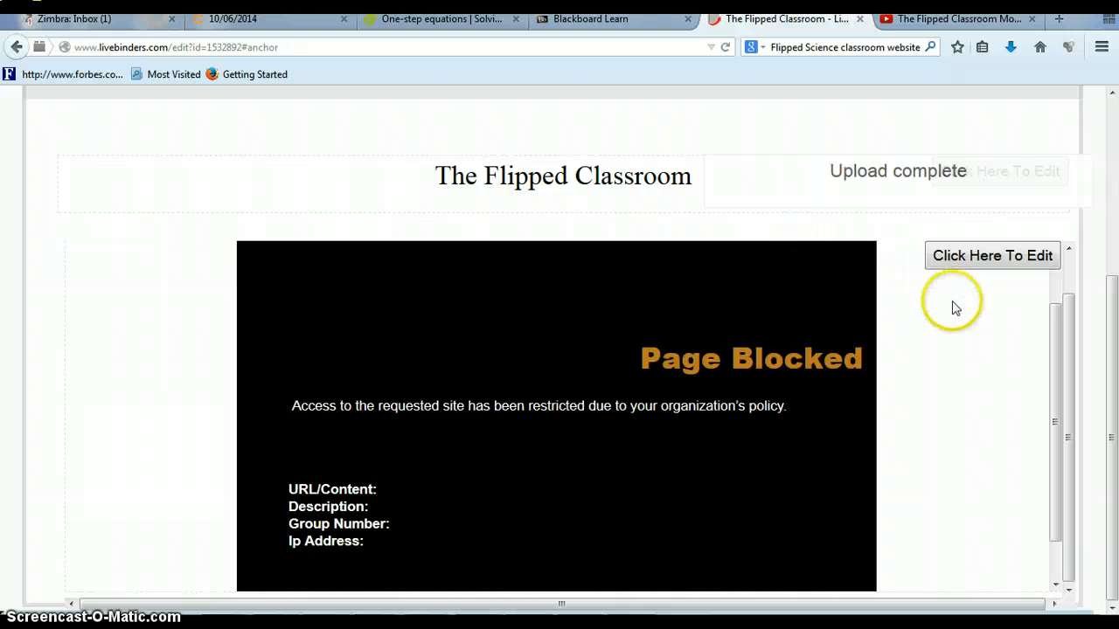
{"action": "left_click_drag", "start_coordinate": [499, 280], "coordinate": [71, 291]}
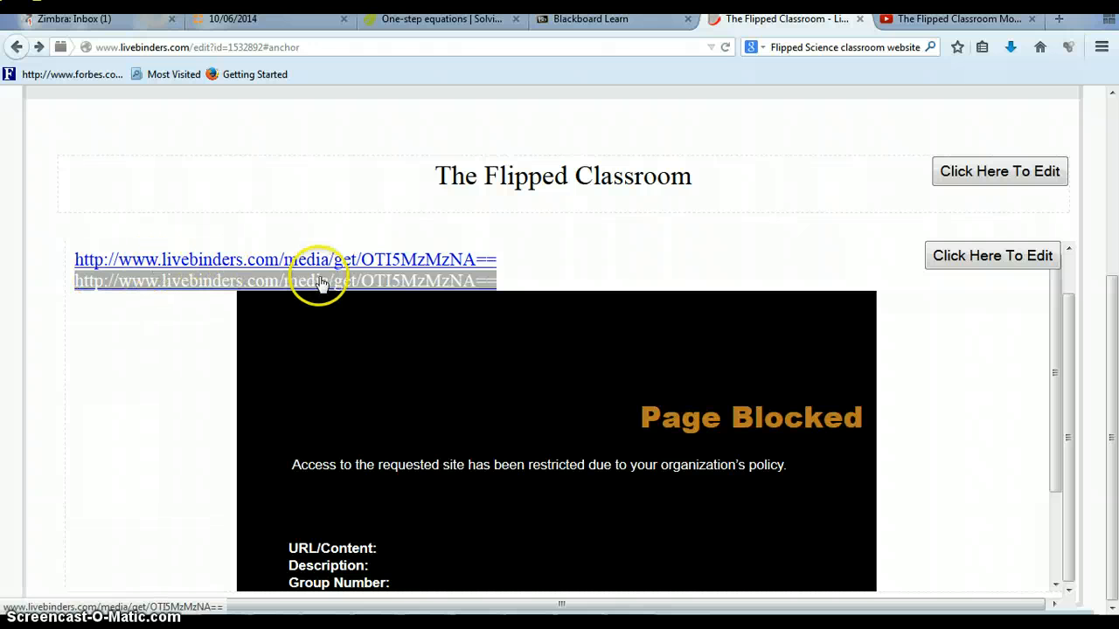
{"action": "left_click", "coordinate": [535, 277]}
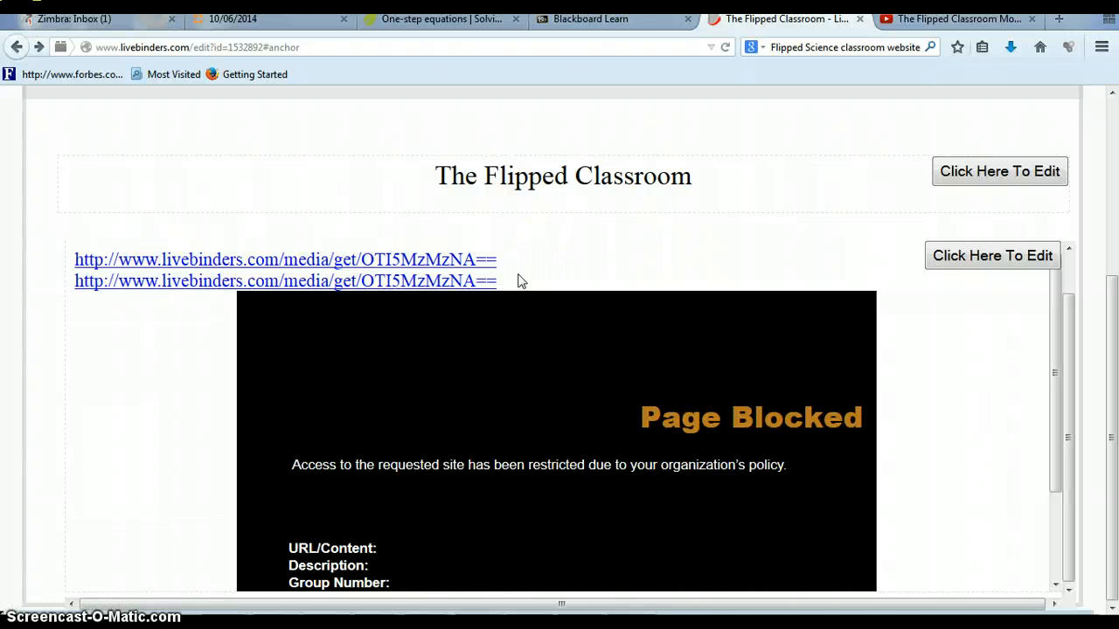
{"action": "left_click_drag", "start_coordinate": [499, 280], "coordinate": [104, 288]}
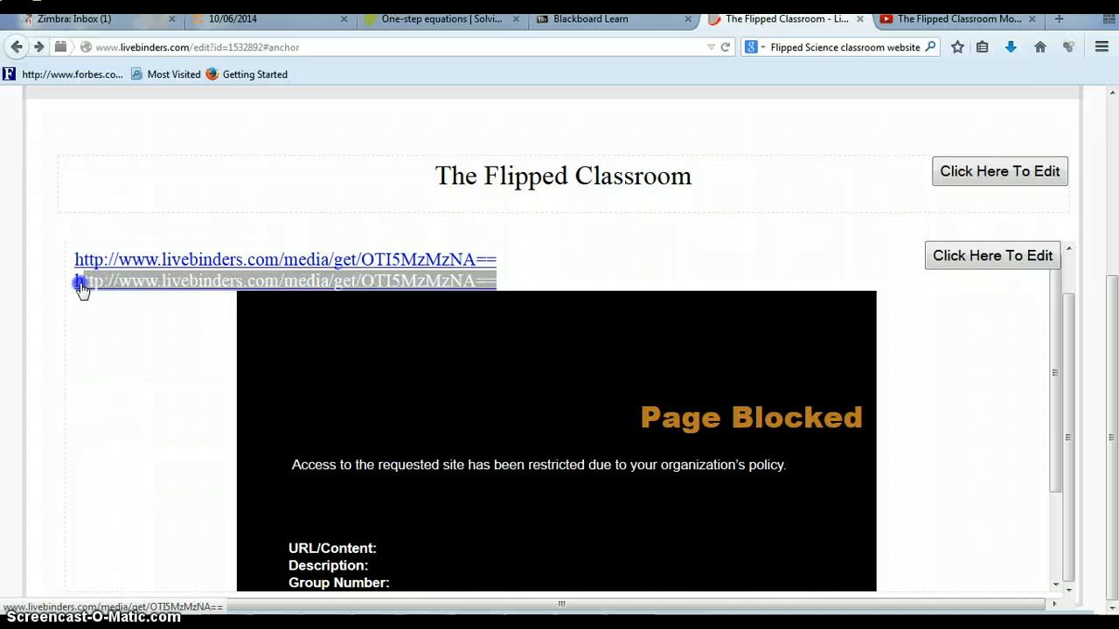
{"action": "left_click", "coordinate": [977, 262]}
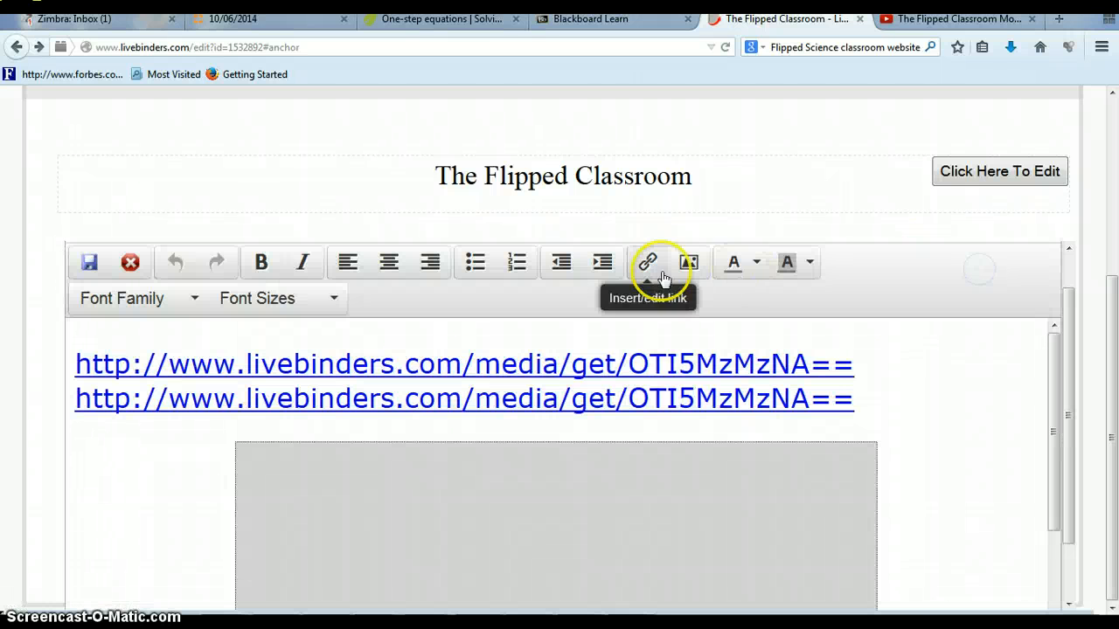
{"action": "left_click_drag", "start_coordinate": [864, 403], "coordinate": [35, 400]}
{"action": "key", "text": "Delete"}
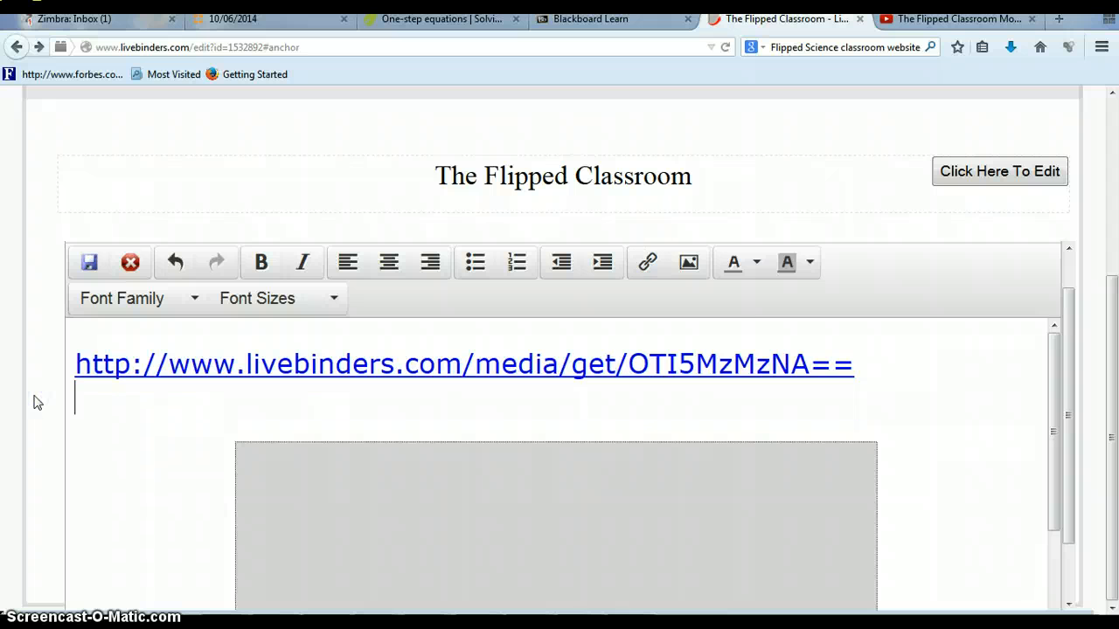
Replace the remaining link's text with "Homework Notes" and save the text frame.
{"action": "left_click", "coordinate": [862, 376]}
{"action": "left_click_drag", "start_coordinate": [863, 377], "coordinate": [77, 371]}
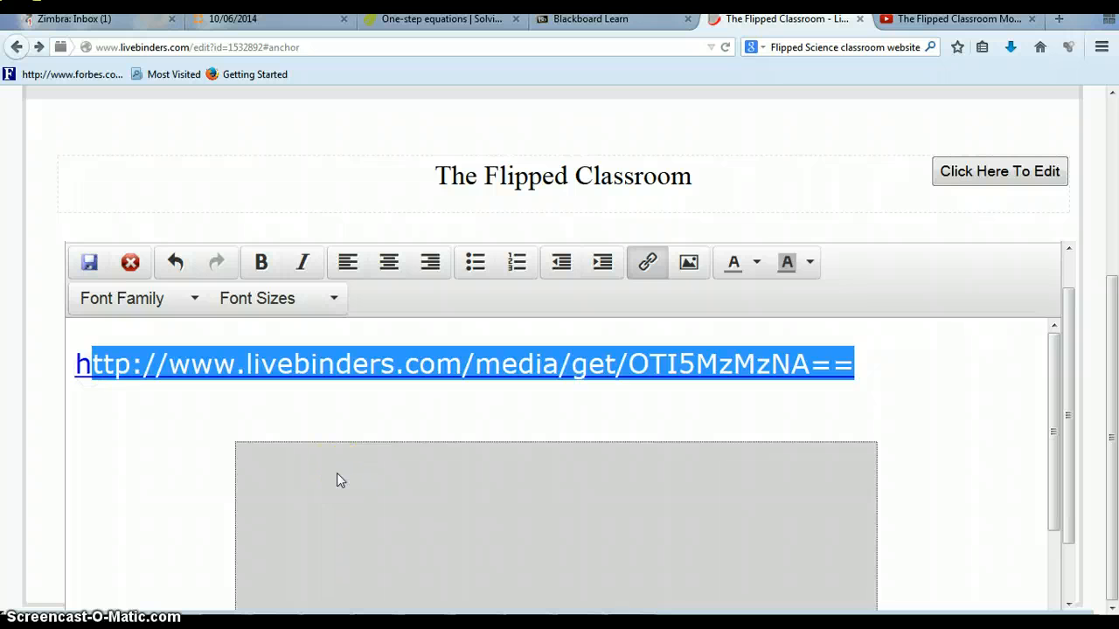
{"action": "type", "text": "Homework "}
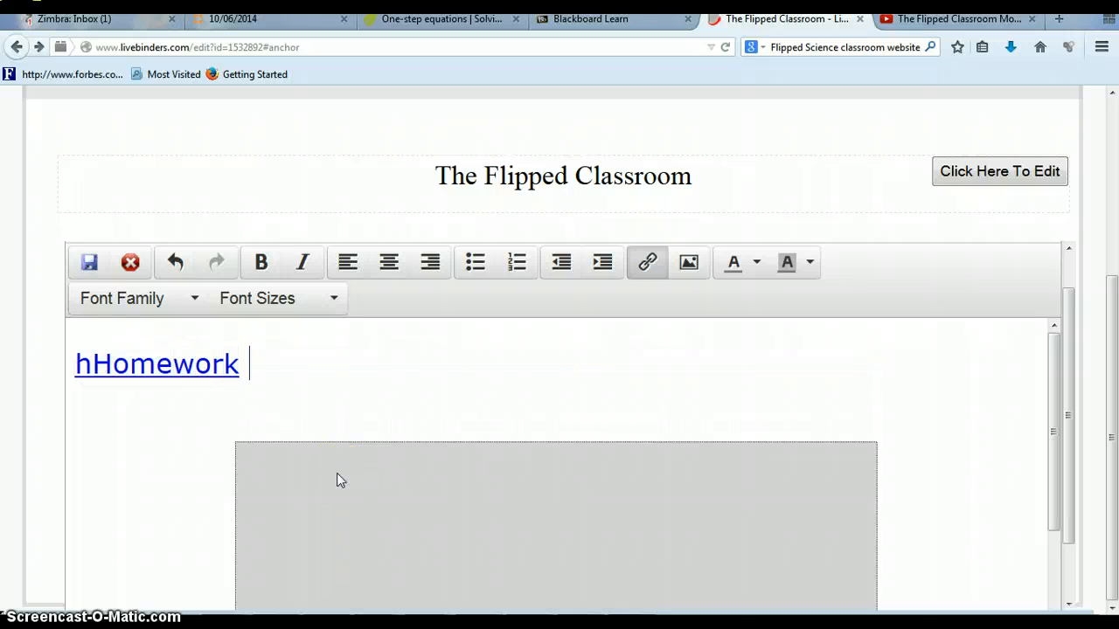
{"action": "type", "text": "Notes"}
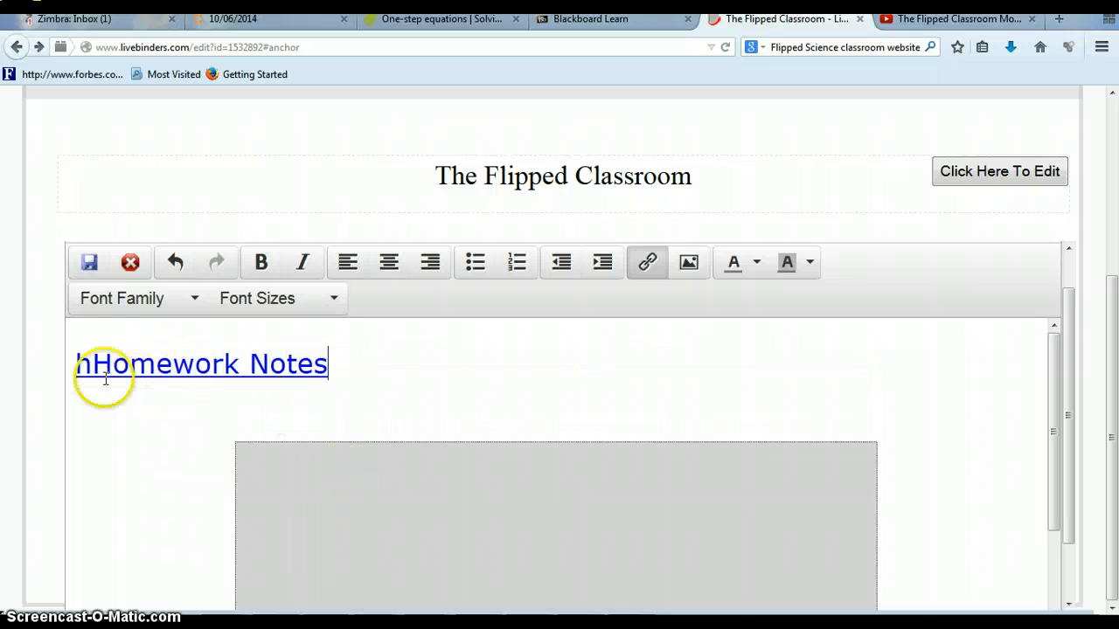
{"action": "left_click", "coordinate": [92, 367]}
{"action": "key", "text": "BackSpace"}
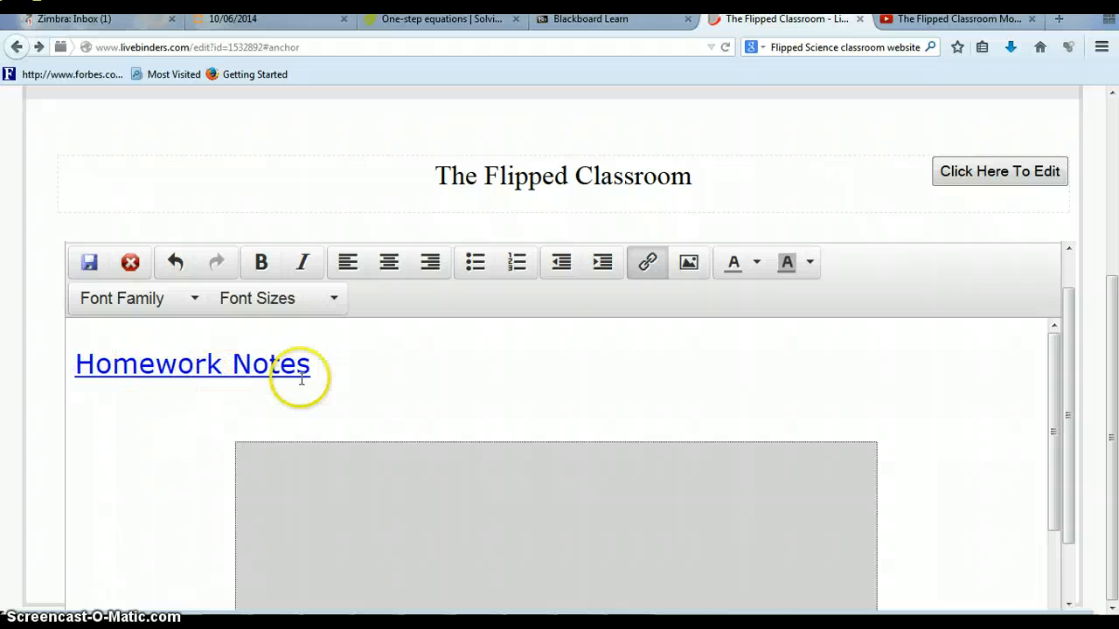
{"action": "left_click", "coordinate": [361, 379]}
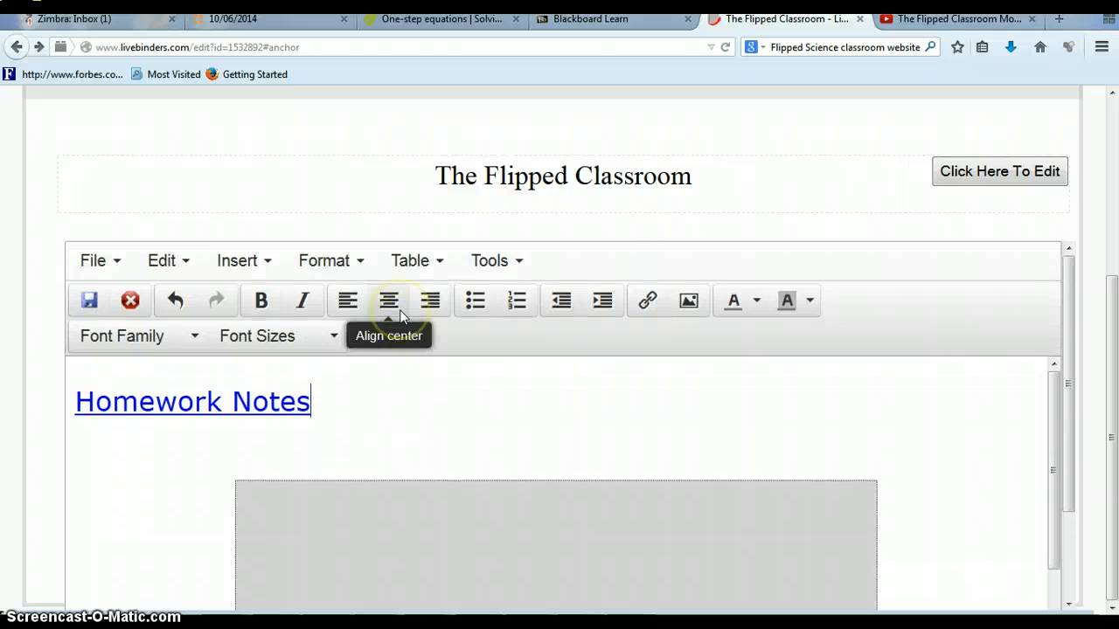
{"action": "left_click", "coordinate": [90, 302]}
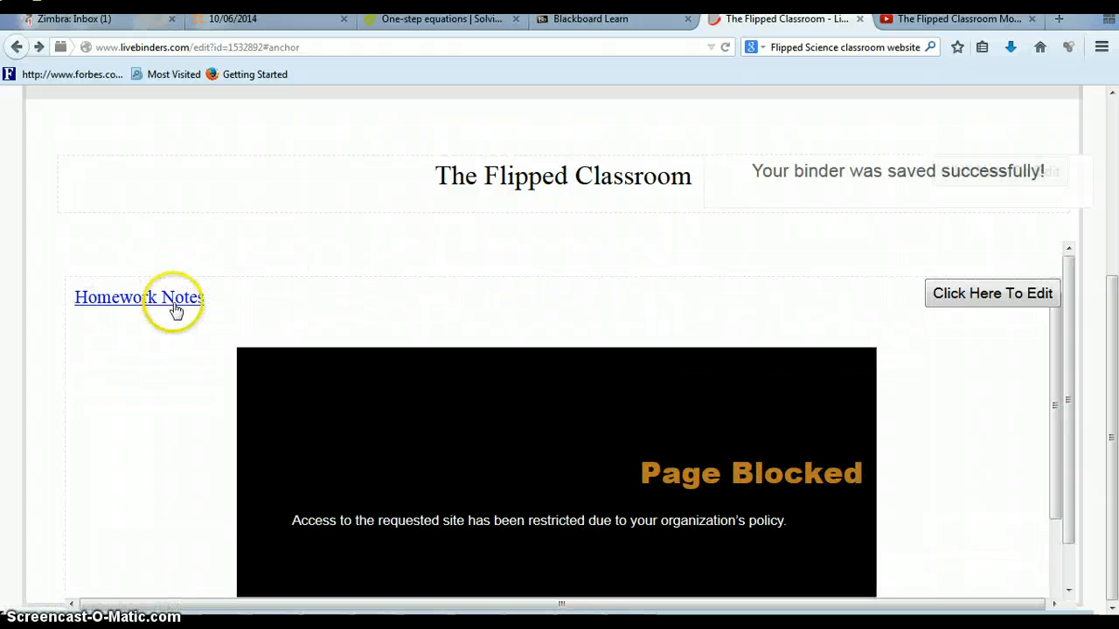
Review the Add Content options for the tab and the binder's name, description, tags and category settings, closing each dialog.
{"action": "scroll", "coordinate": [394, 249], "scroll_direction": "up", "scroll_amount": 5}
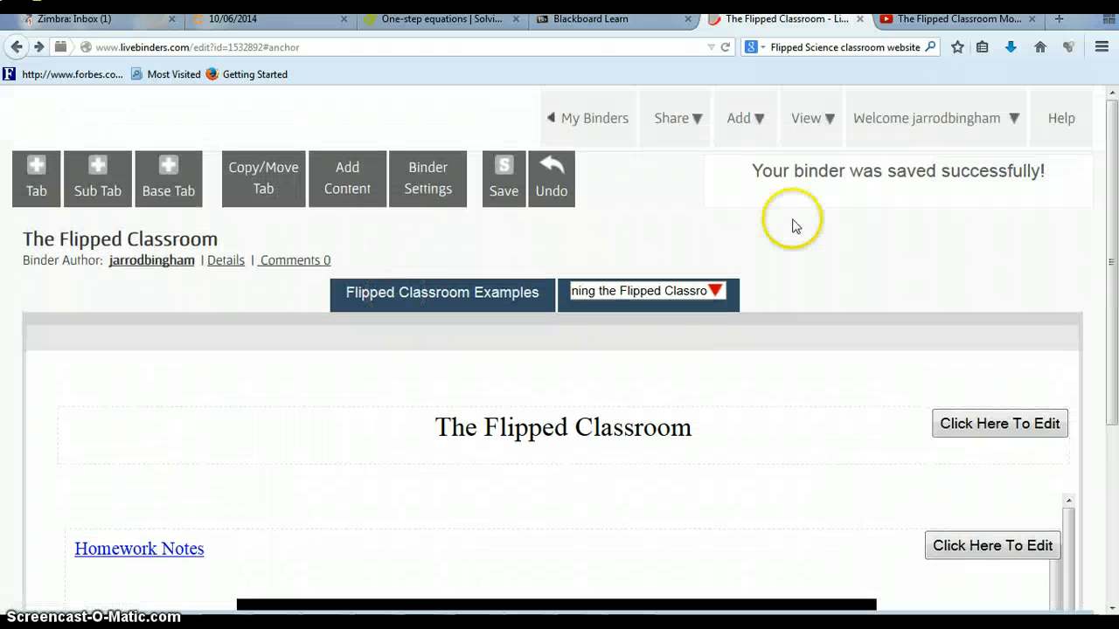
{"action": "left_click", "coordinate": [805, 131]}
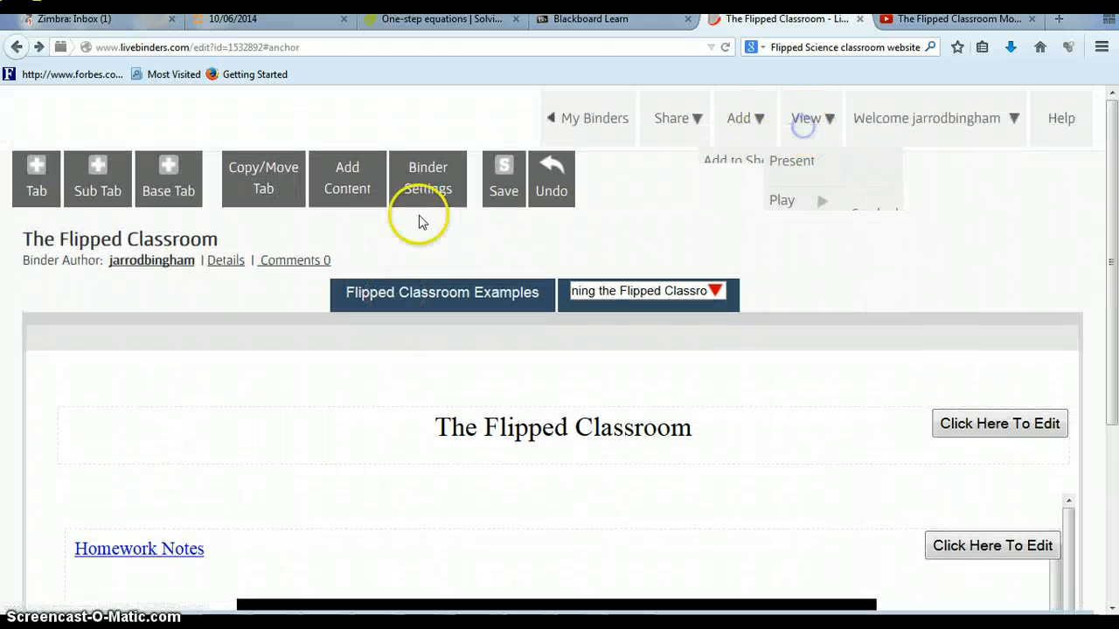
{"action": "left_click", "coordinate": [340, 172]}
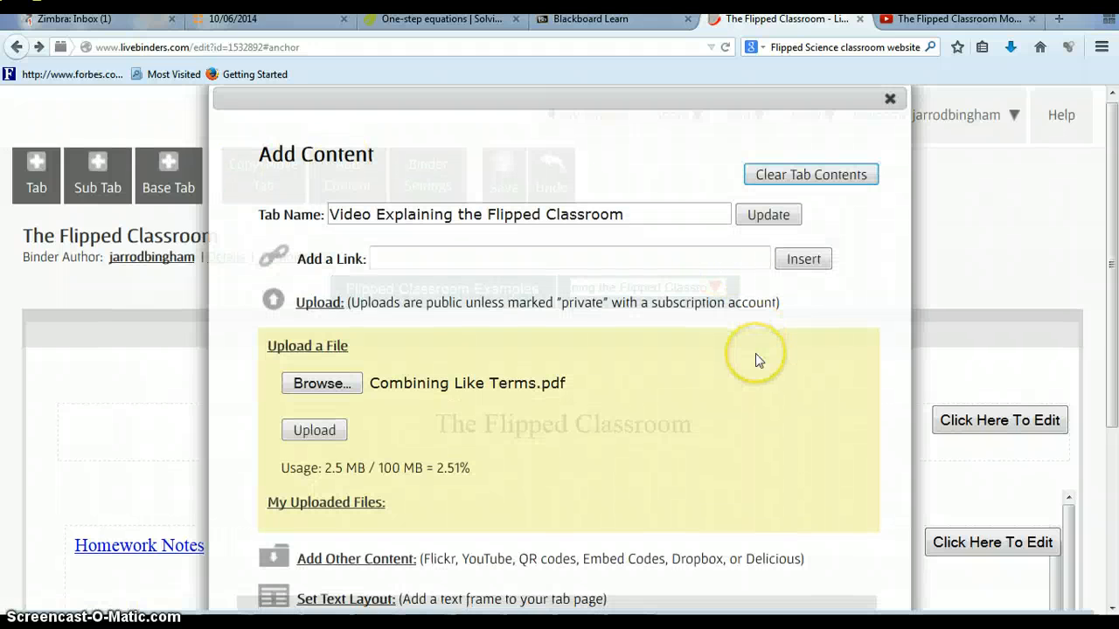
{"action": "scroll", "coordinate": [756, 354], "scroll_direction": "down", "scroll_amount": 4}
{"action": "scroll", "coordinate": [756, 353], "scroll_direction": "up", "scroll_amount": 3}
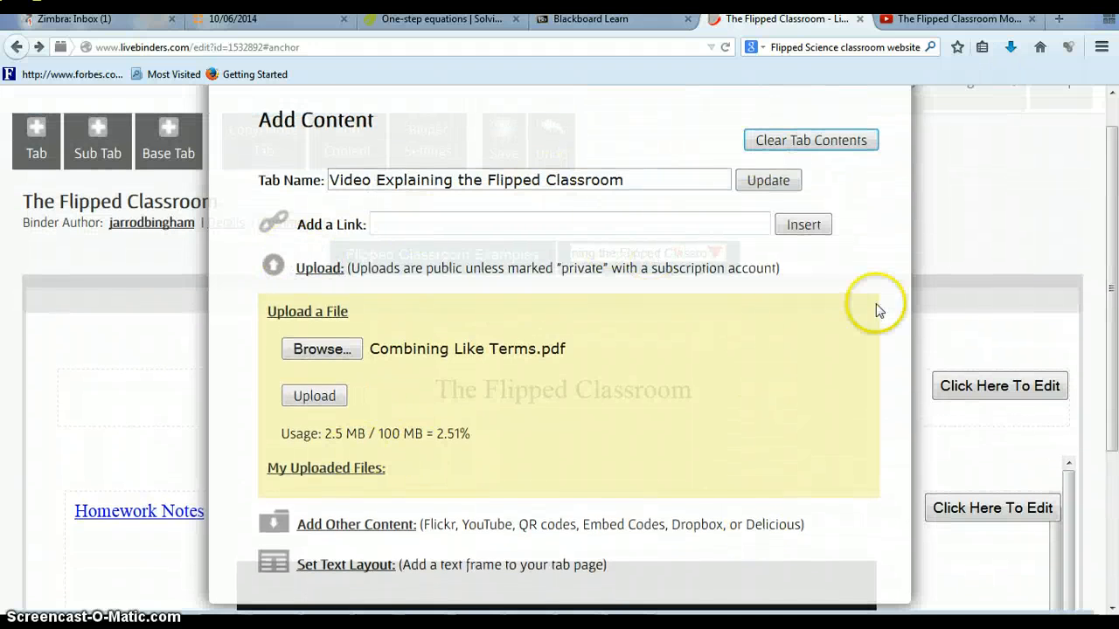
{"action": "scroll", "coordinate": [879, 310], "scroll_direction": "up", "scroll_amount": 1}
{"action": "left_click", "coordinate": [891, 100]}
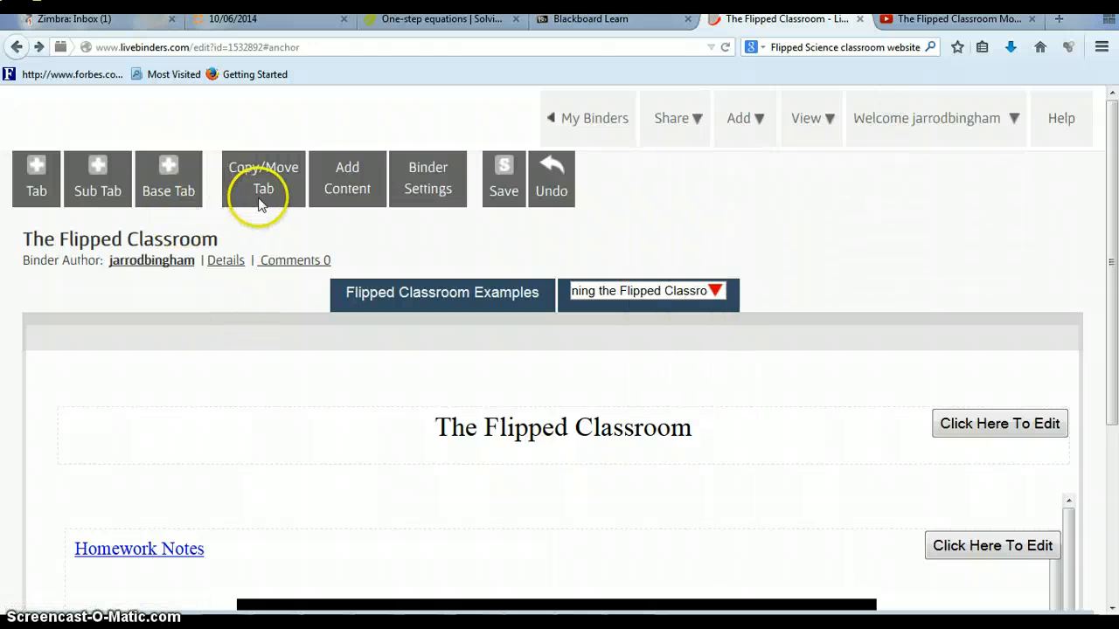
{"action": "left_click", "coordinate": [425, 188]}
{"action": "scroll", "coordinate": [576, 270], "scroll_direction": "down", "scroll_amount": 2}
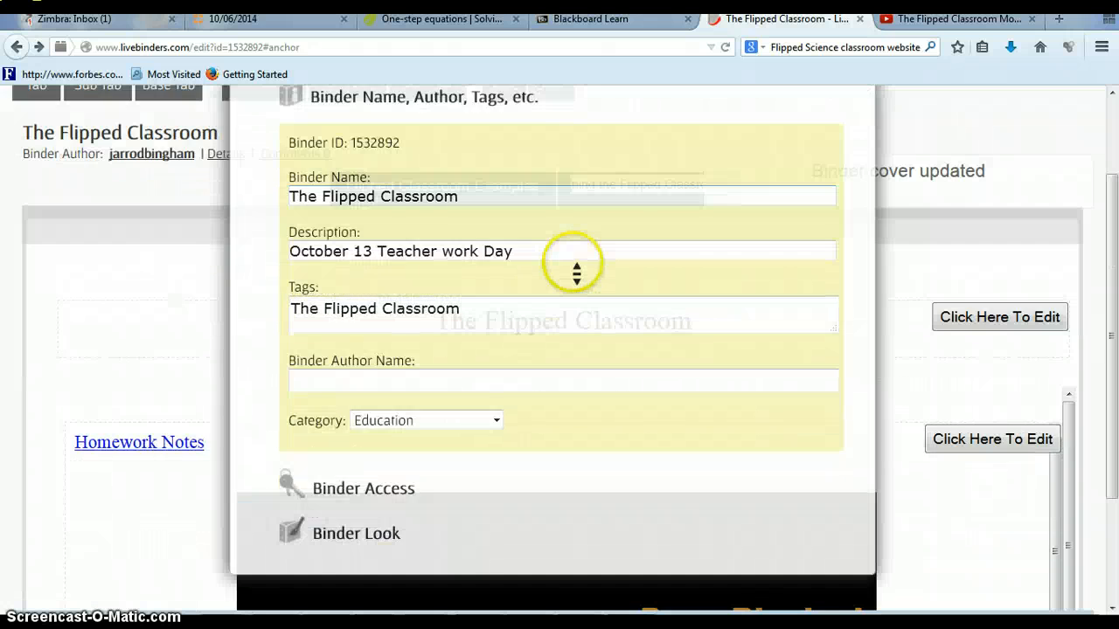
{"action": "scroll", "coordinate": [575, 270], "scroll_direction": "up", "scroll_amount": 2}
{"action": "left_click", "coordinate": [854, 105]}
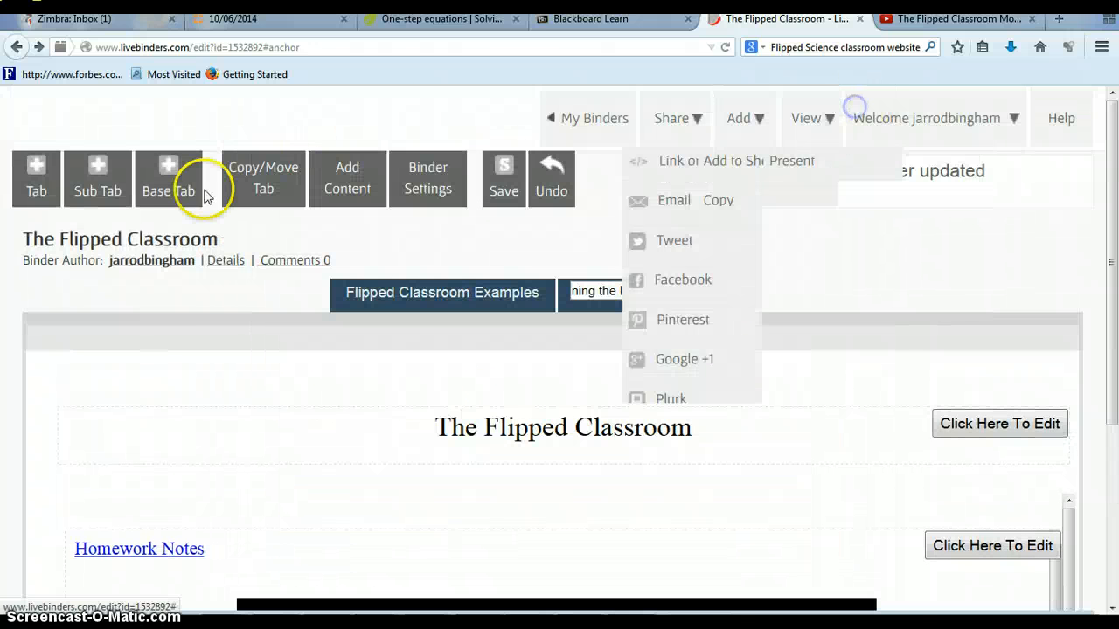
Set the color of the Flipped Classroom Examples tab to red, #de1010.
{"action": "left_click", "coordinate": [535, 293]}
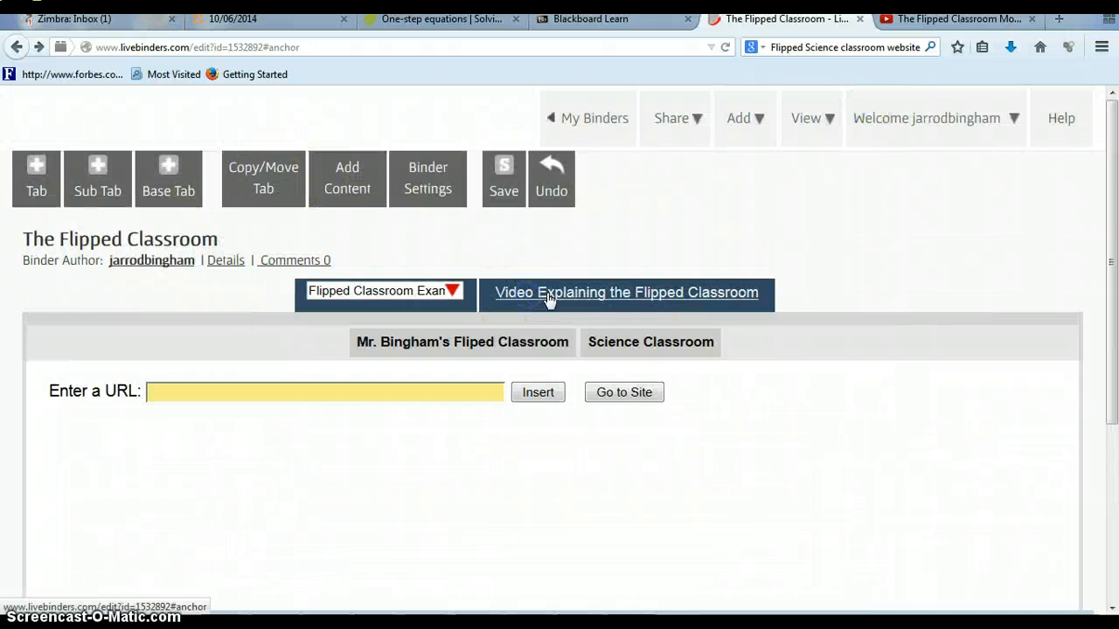
{"action": "left_click", "coordinate": [452, 293]}
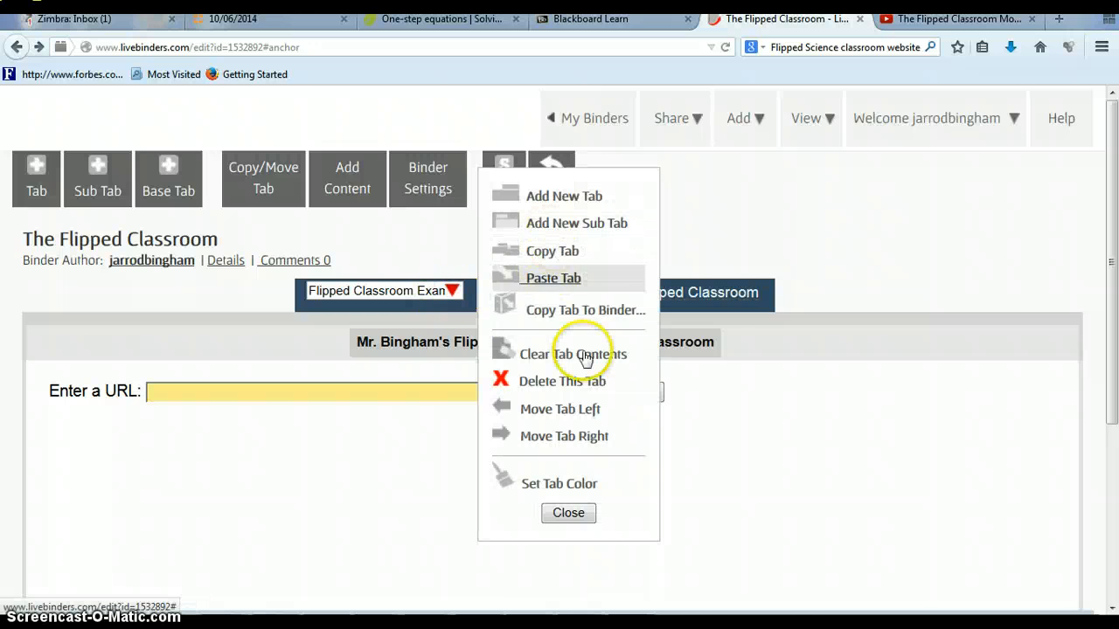
{"action": "left_click", "coordinate": [578, 487]}
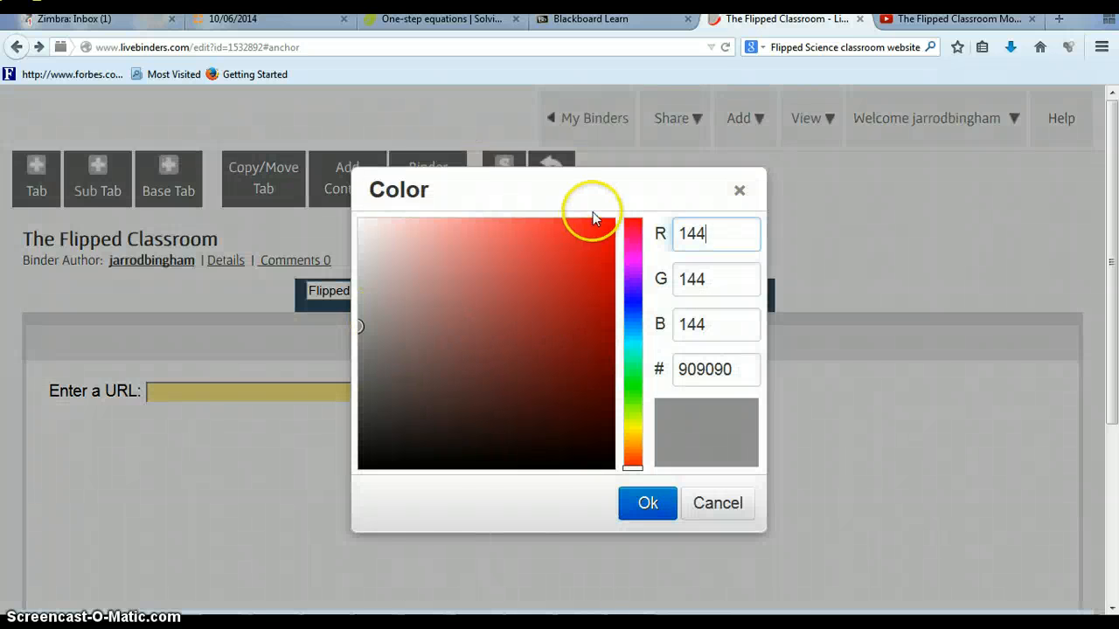
{"action": "left_click", "coordinate": [597, 251]}
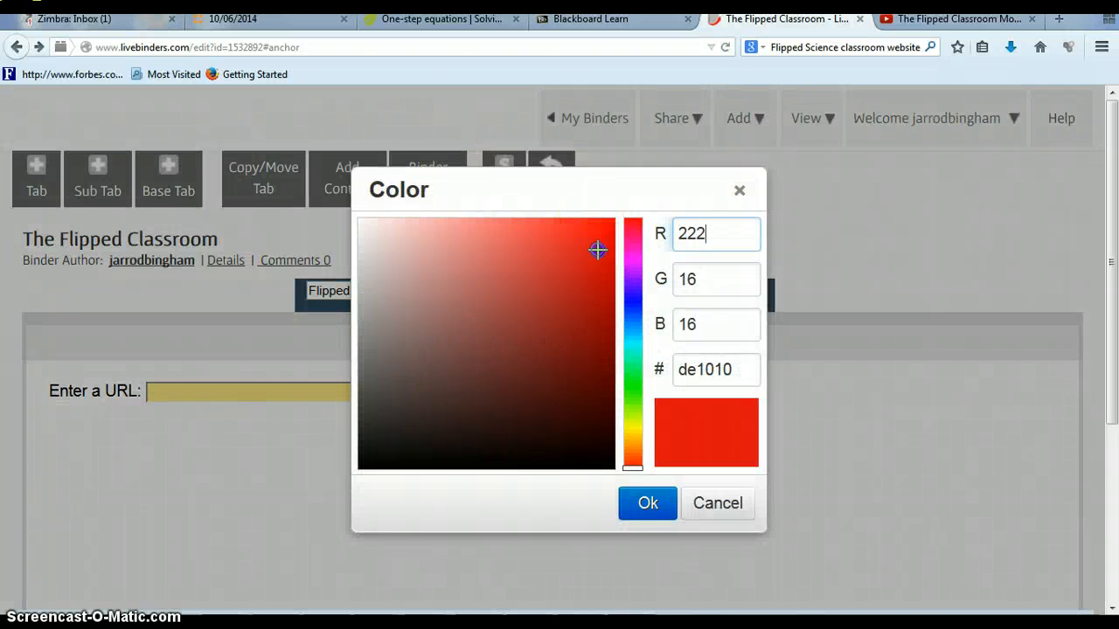
{"action": "left_click", "coordinate": [647, 506]}
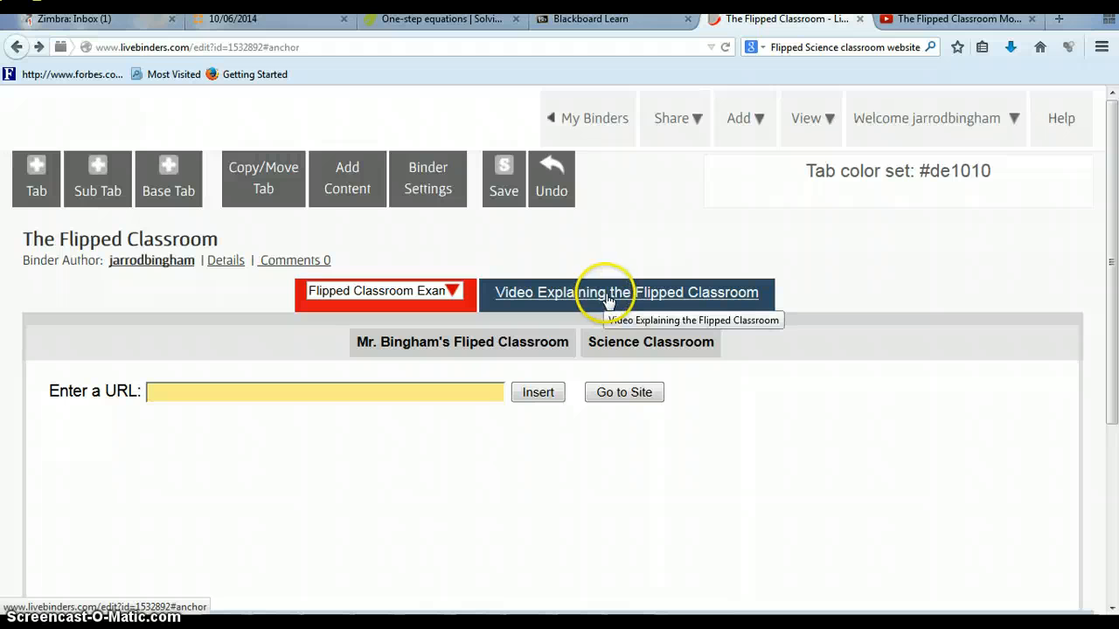
Switch between the Flipped Classroom Examples and Video Explaining the Flipped Classroom tabs to check their appearance and contents.
{"action": "left_click", "coordinate": [575, 291]}
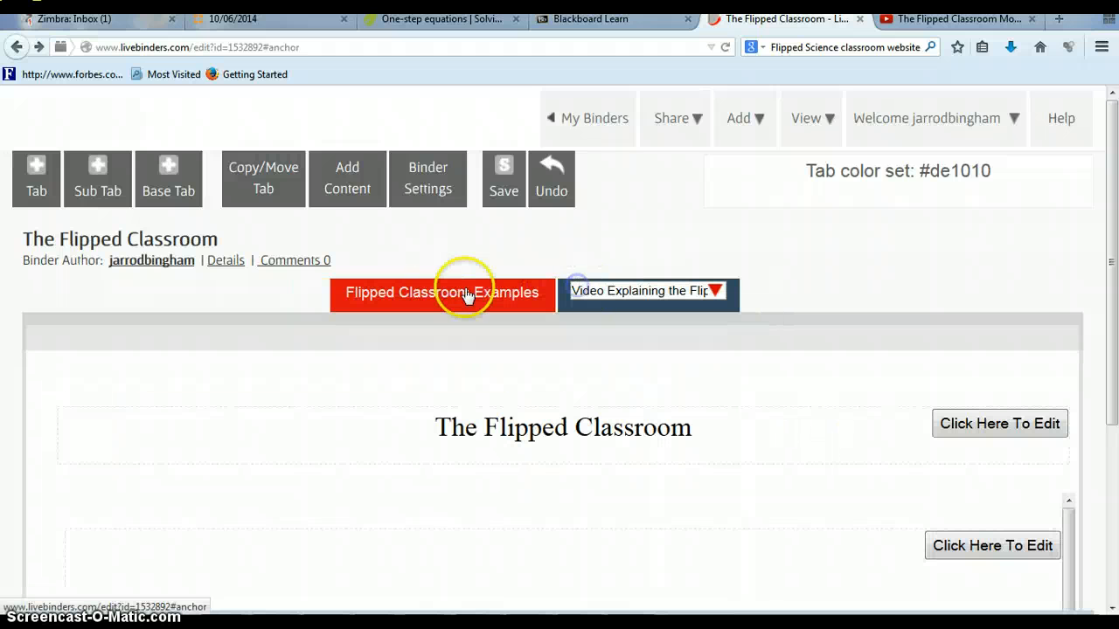
{"action": "left_click", "coordinate": [449, 294]}
{"action": "left_click", "coordinate": [655, 292]}
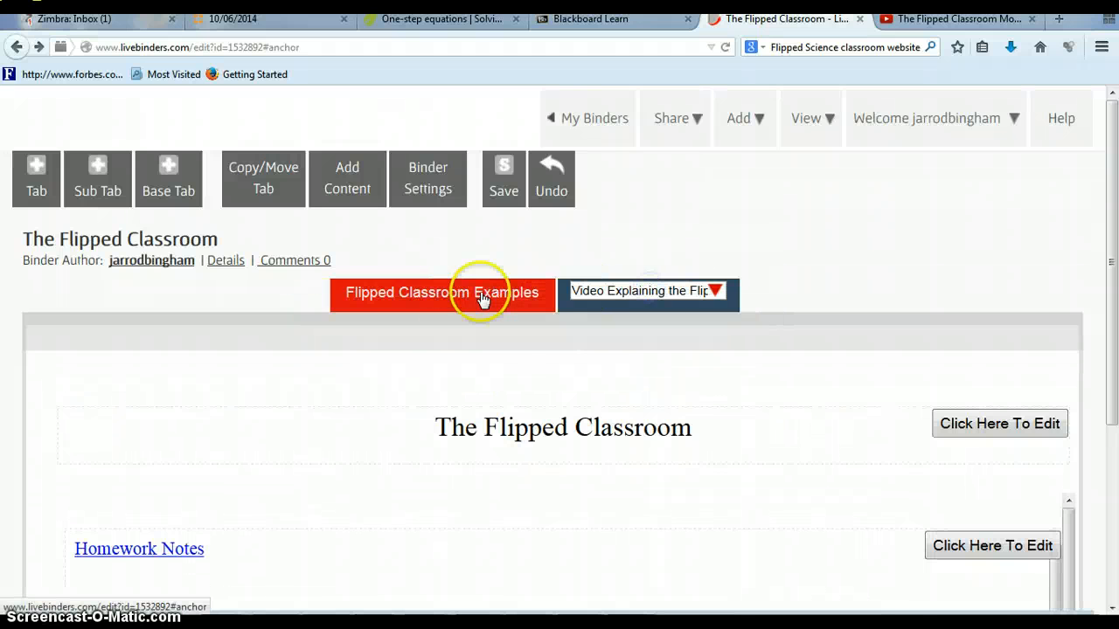
{"action": "left_click", "coordinate": [482, 298]}
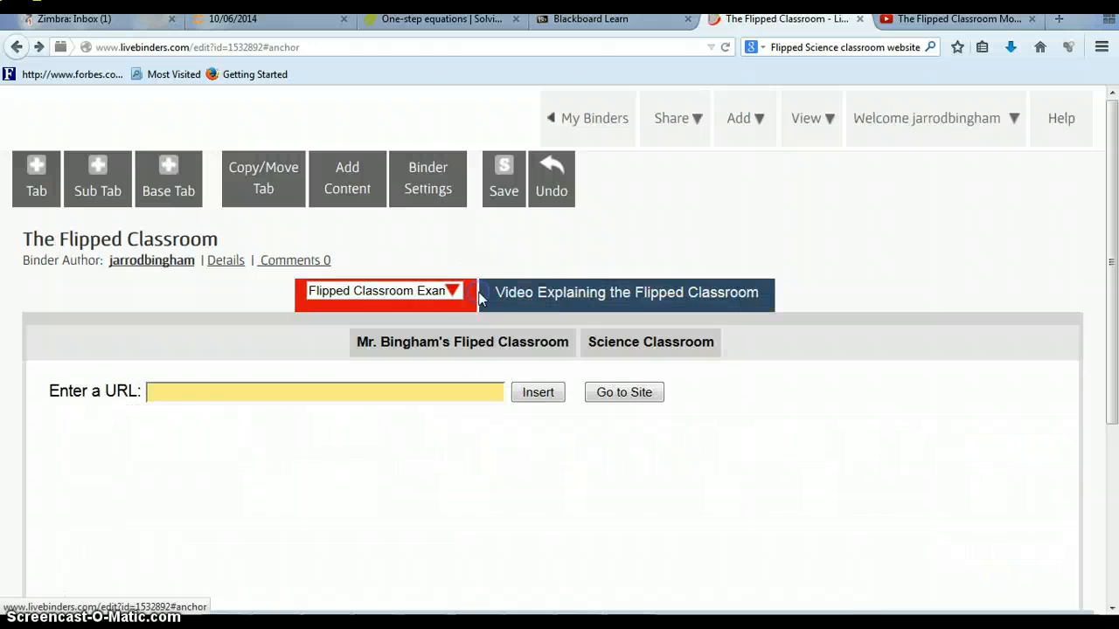
{"action": "left_click", "coordinate": [673, 289]}
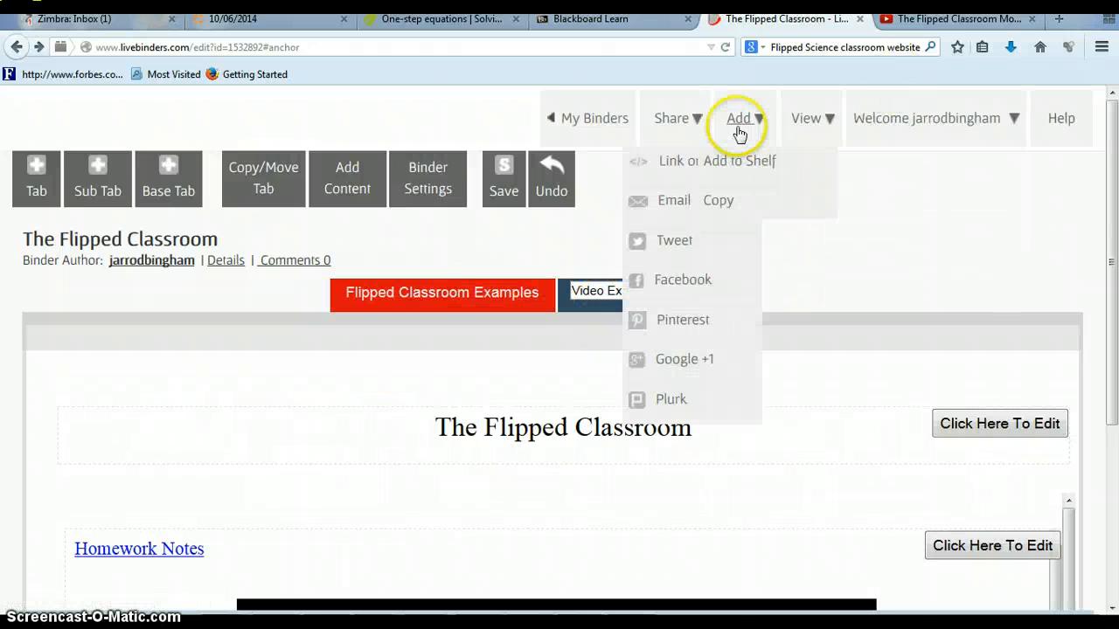
Present the binder and view both sub tabs of Flipped Classroom Examples, the teacher's flipped classroom and Science Classroom.
{"action": "mouse_move", "coordinate": [803, 131]}
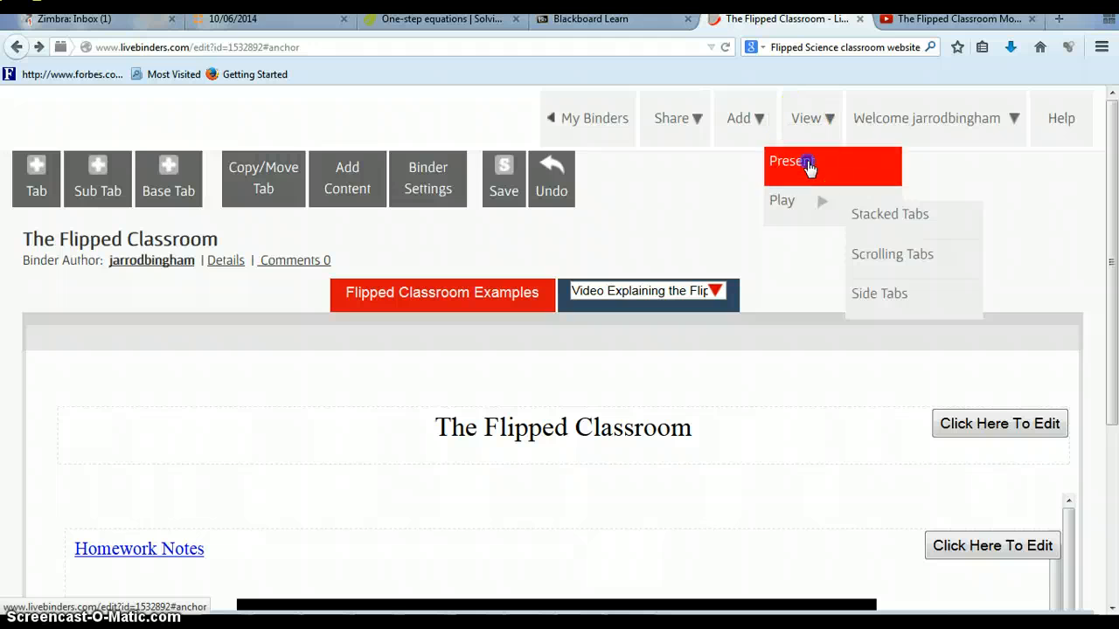
{"action": "left_click", "coordinate": [808, 168]}
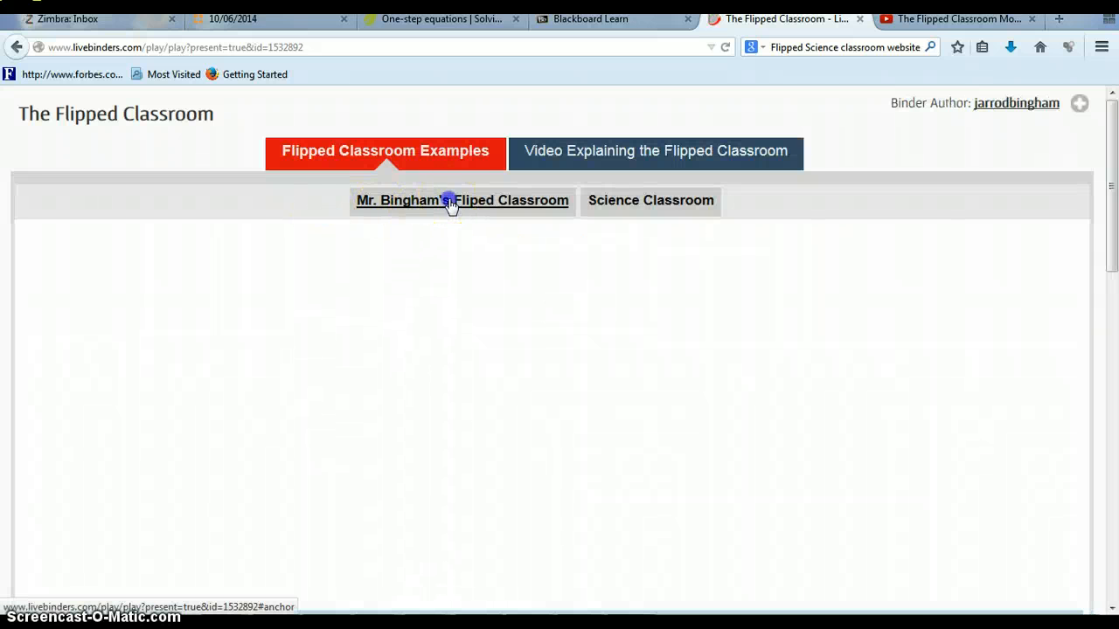
{"action": "left_click", "coordinate": [450, 203]}
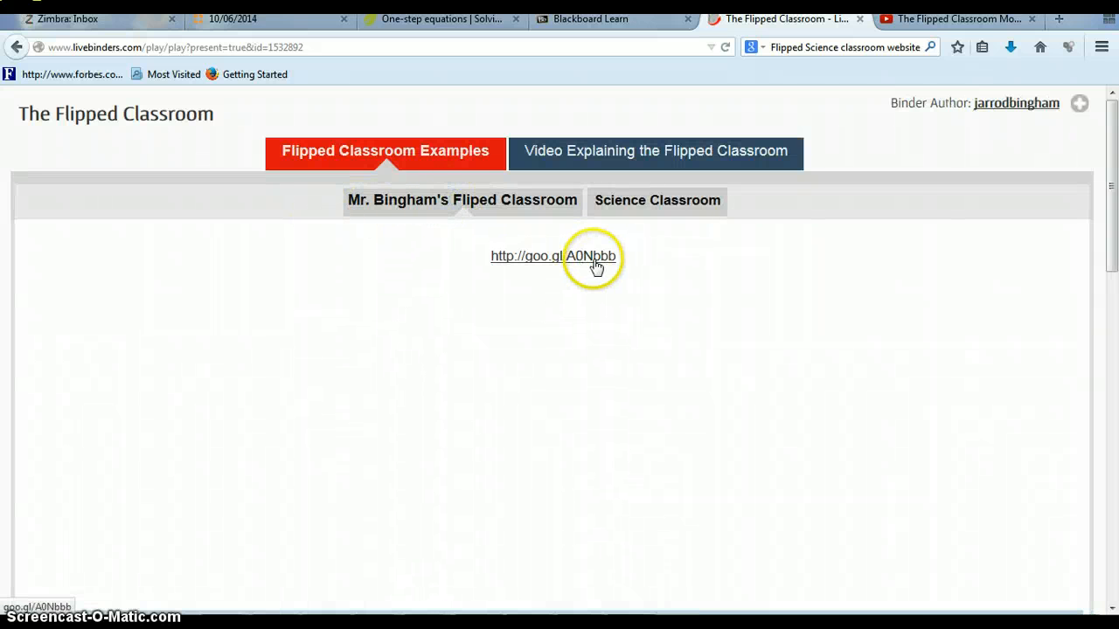
{"action": "scroll", "coordinate": [666, 366], "scroll_direction": "down", "scroll_amount": 2}
{"action": "scroll", "coordinate": [664, 367], "scroll_direction": "up", "scroll_amount": 2}
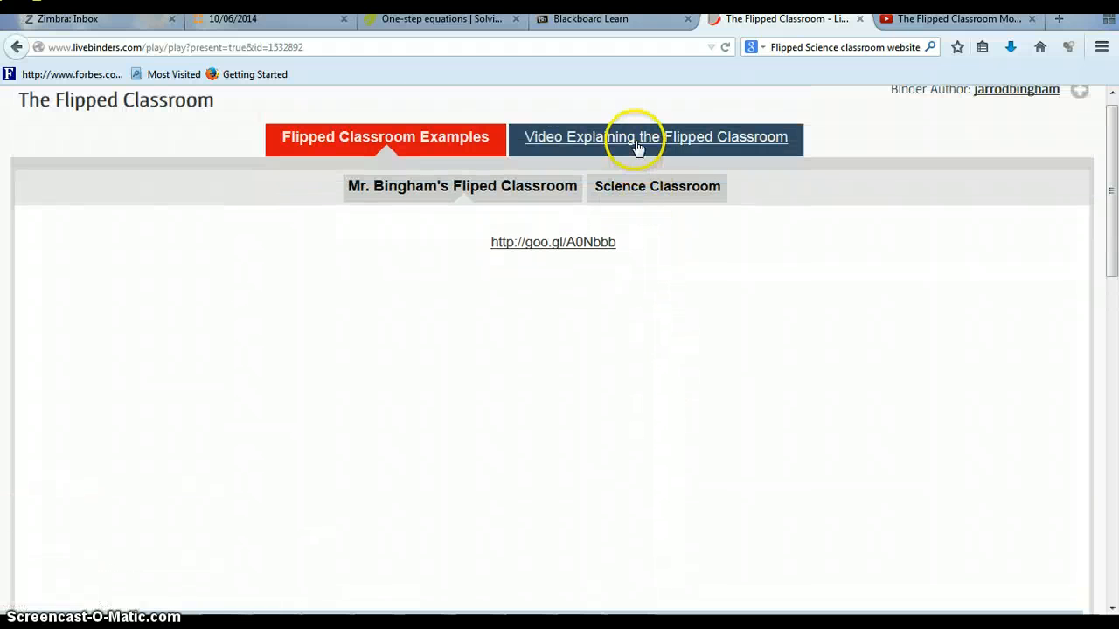
{"action": "left_click", "coordinate": [642, 190]}
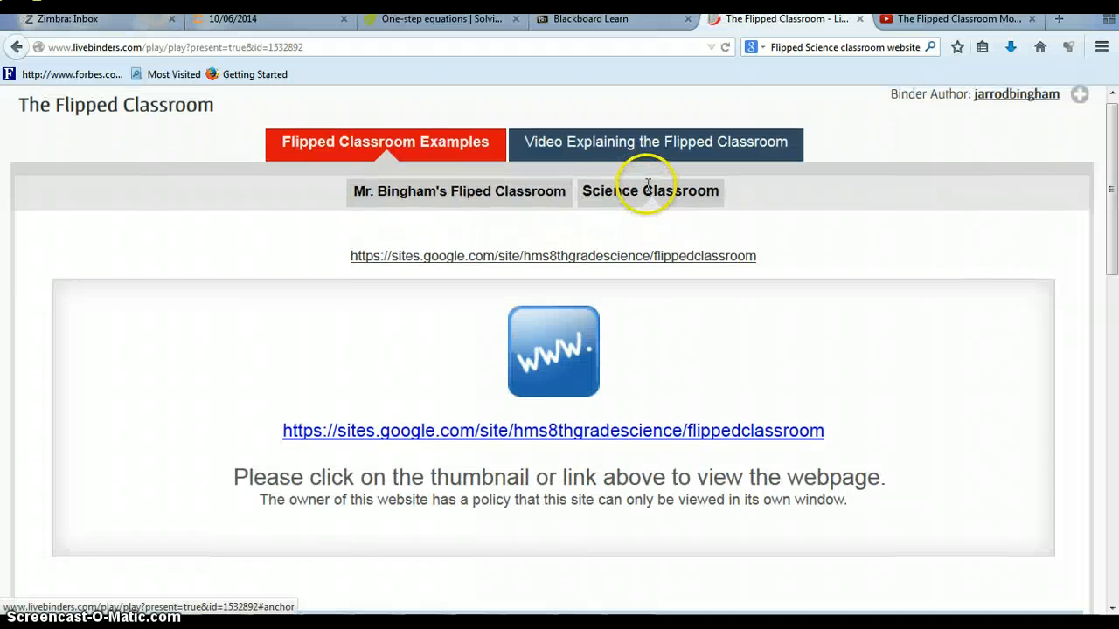
{"action": "left_click", "coordinate": [527, 195]}
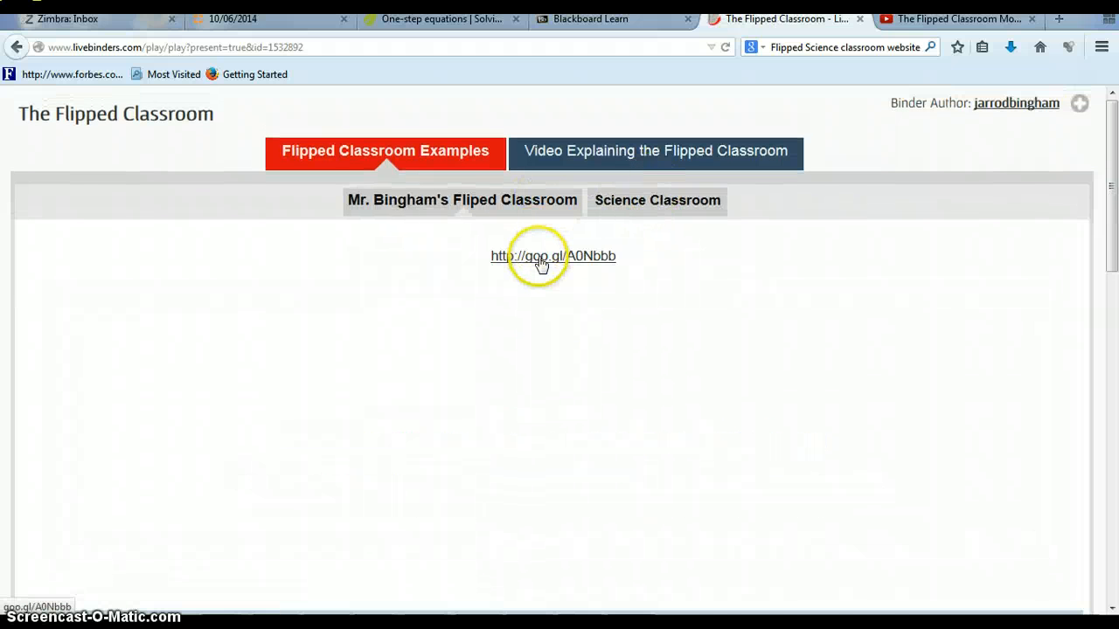
{"action": "scroll", "coordinate": [618, 496], "scroll_direction": "down", "scroll_amount": 5}
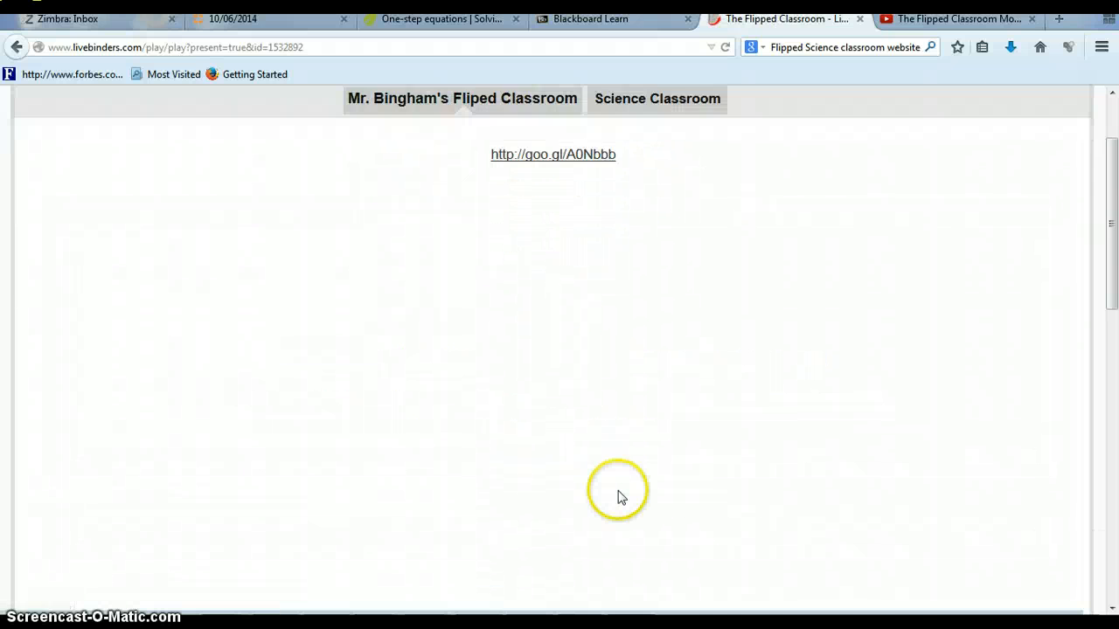
{"action": "scroll", "coordinate": [599, 194], "scroll_direction": "up", "scroll_amount": 5}
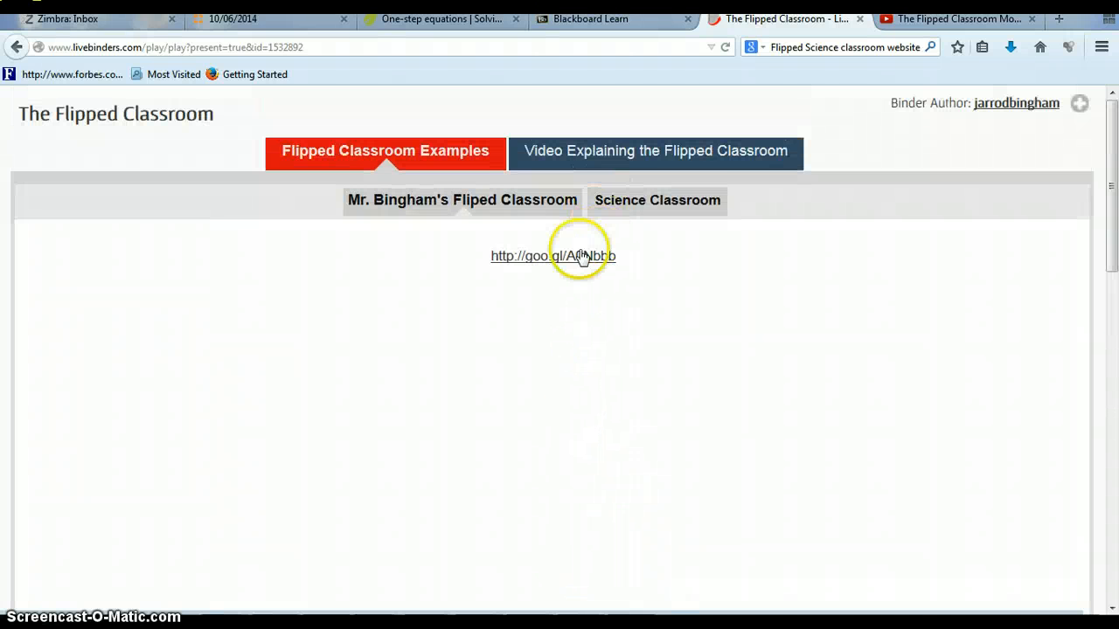
View the Video Explaining the Flipped Classroom tab, test its Homework Notes link, and close the page it opens.
{"action": "left_click", "coordinate": [603, 162]}
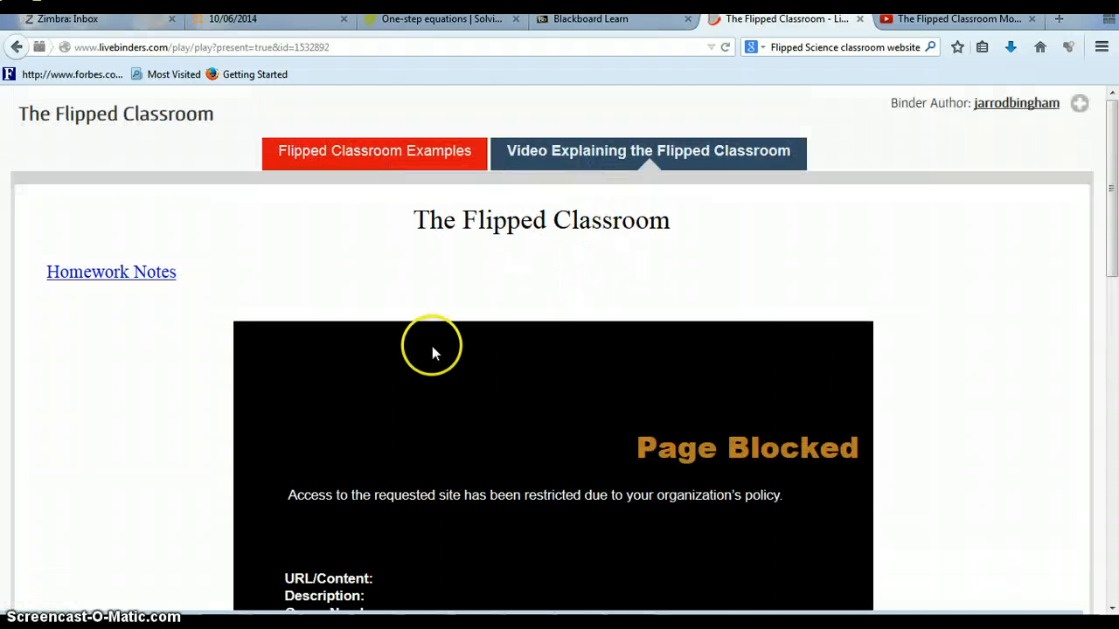
{"action": "scroll", "coordinate": [431, 348], "scroll_direction": "down", "scroll_amount": 3}
{"action": "scroll", "coordinate": [431, 348], "scroll_direction": "up", "scroll_amount": 3}
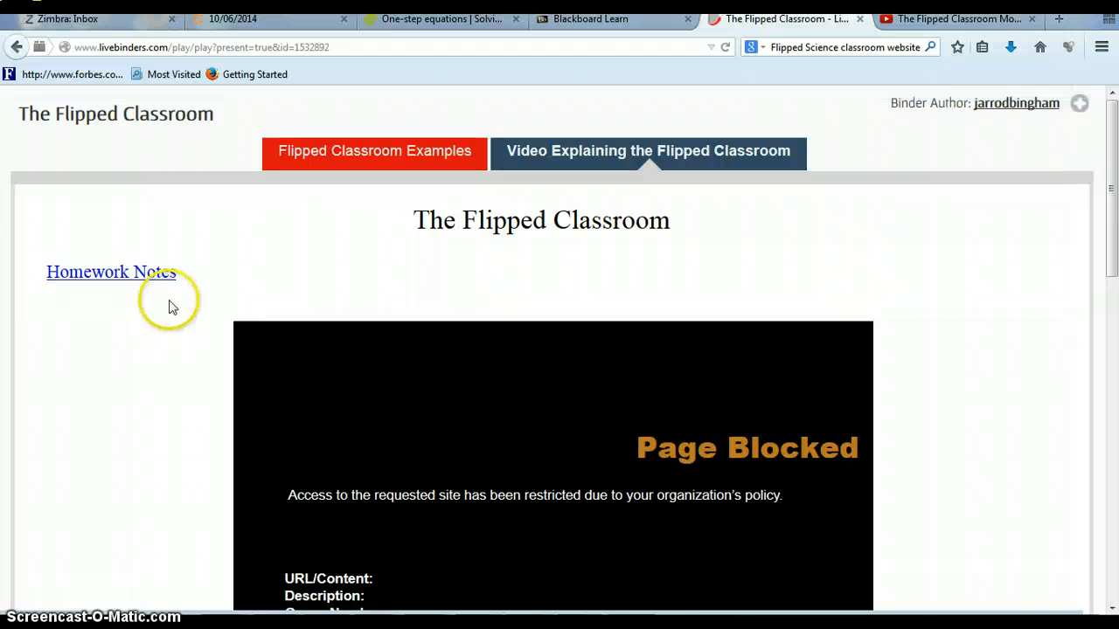
{"action": "left_click", "coordinate": [151, 278]}
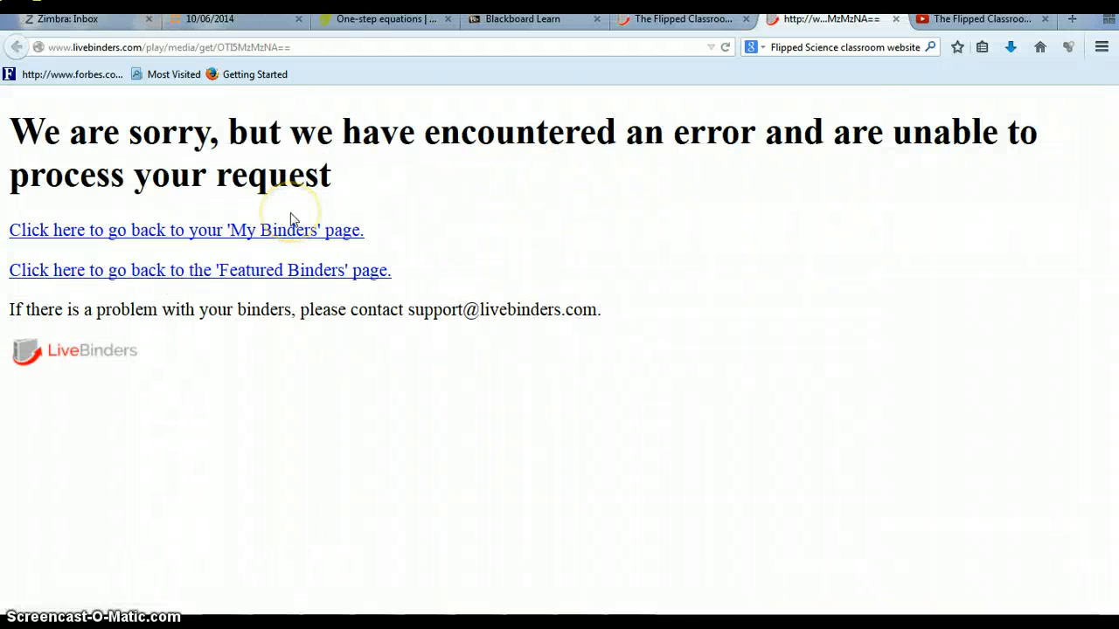
{"action": "left_click", "coordinate": [896, 21]}
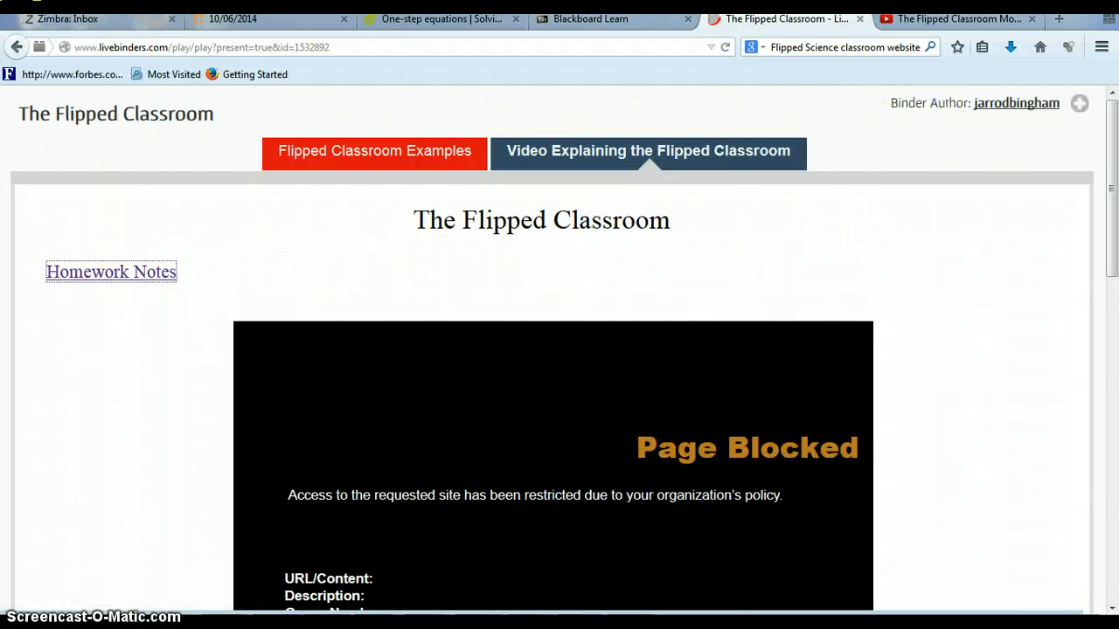
In the teacher's flipped classroom sub tab under Flipped Classroom Examples, show the embedded binder's Unit 1: Operations with Rational Numbers (homework) sub tabs.
{"action": "left_click", "coordinate": [437, 152]}
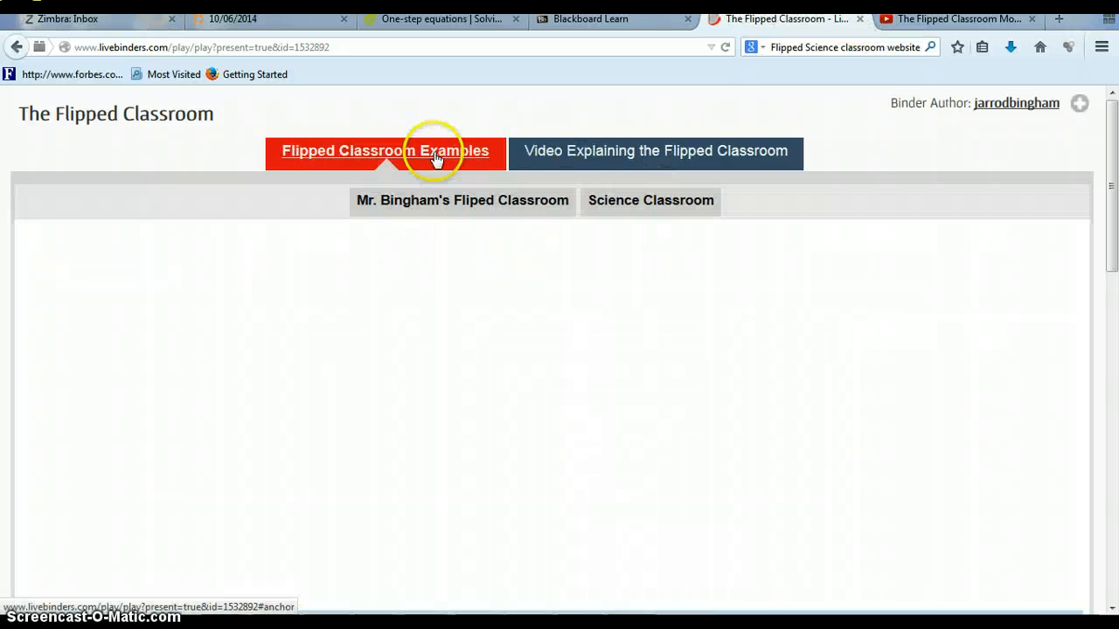
{"action": "left_click", "coordinate": [517, 209]}
{"action": "left_click", "coordinate": [535, 255]}
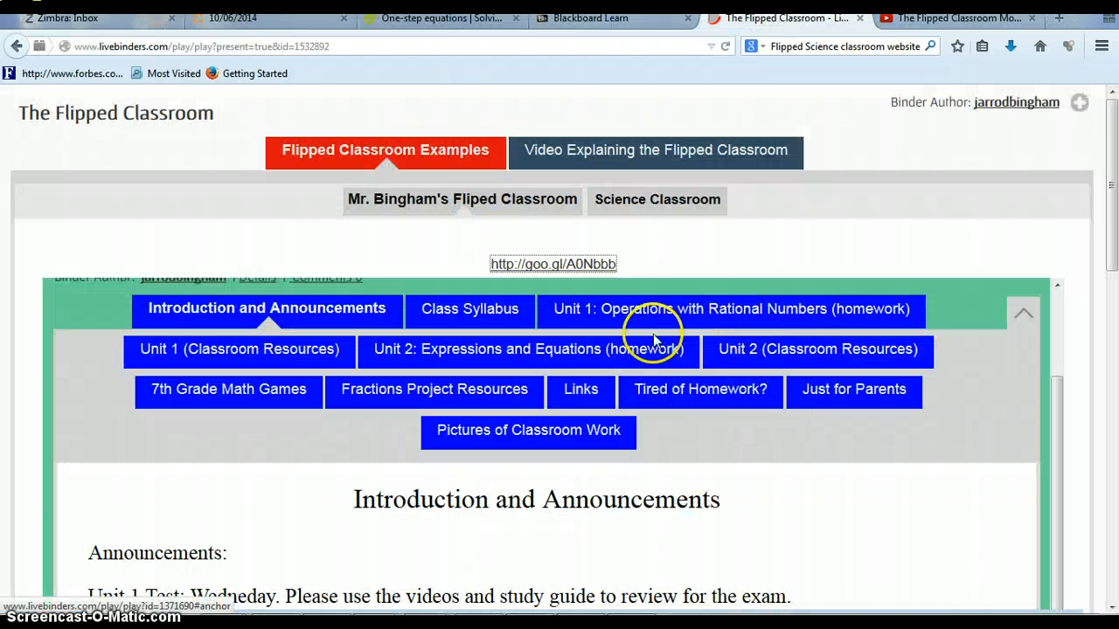
{"action": "left_click", "coordinate": [609, 316]}
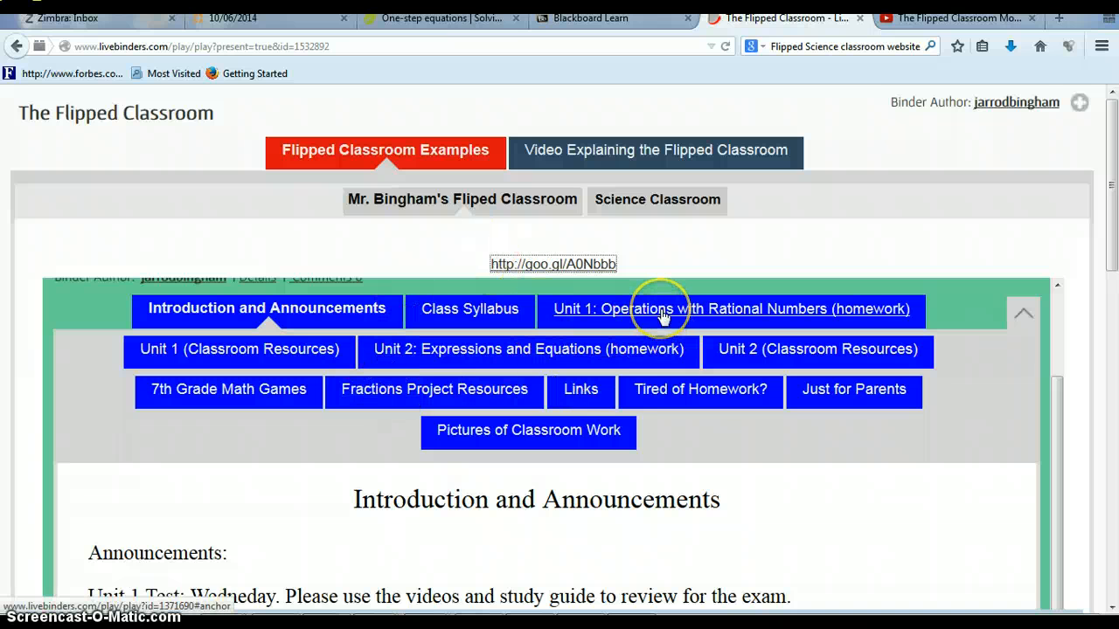
{"action": "left_click", "coordinate": [757, 305]}
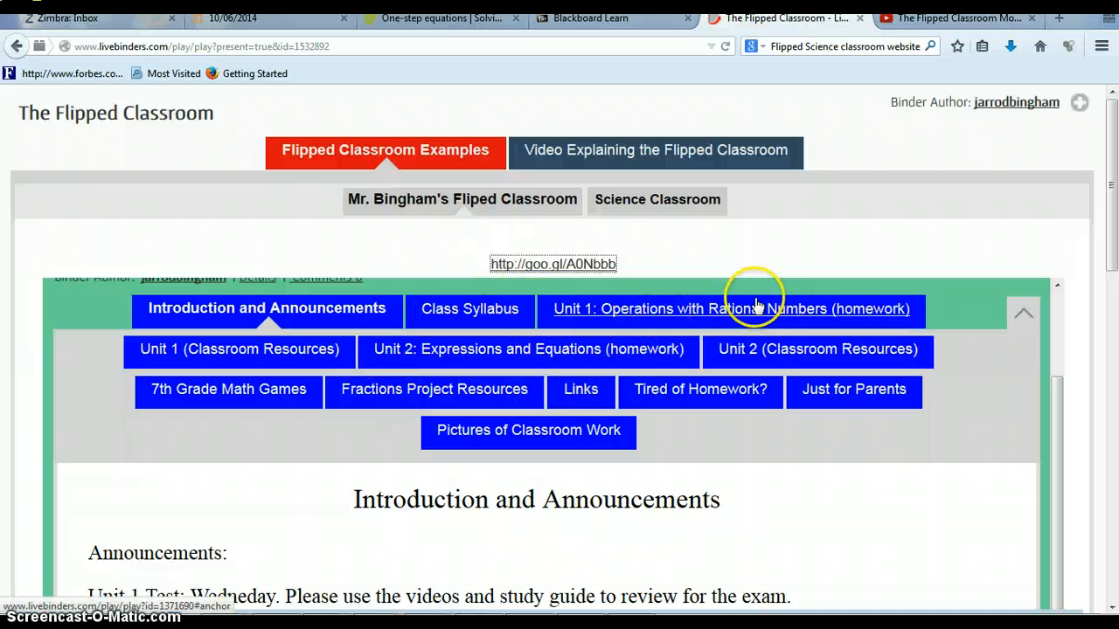
{"action": "left_click", "coordinate": [733, 313]}
{"action": "scroll", "coordinate": [472, 455], "scroll_direction": "down", "scroll_amount": 5}
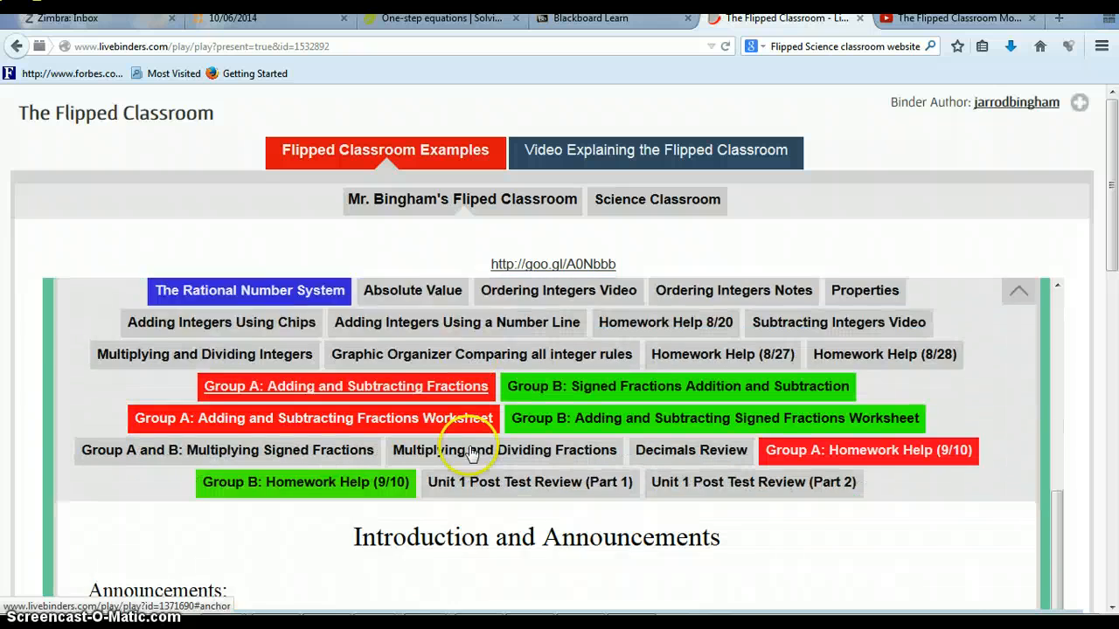
View the Adding Integers Using Chips page in the embedded binder, including its notes links and video.
{"action": "scroll", "coordinate": [387, 341], "scroll_direction": "up", "scroll_amount": 2}
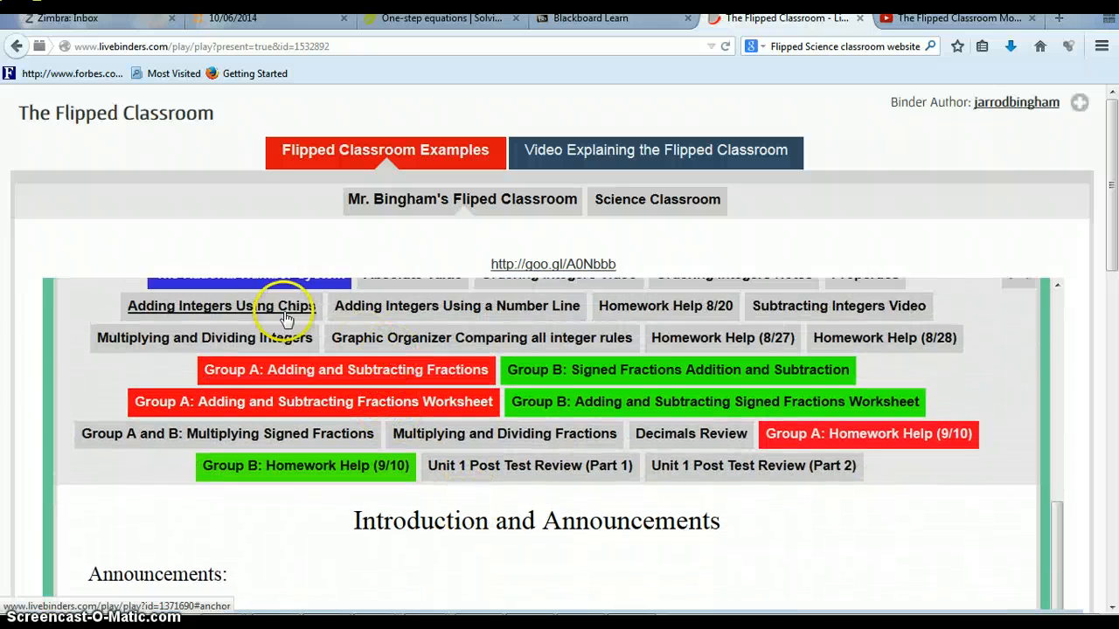
{"action": "left_click", "coordinate": [284, 307]}
{"action": "scroll", "coordinate": [282, 315], "scroll_direction": "down", "scroll_amount": 5}
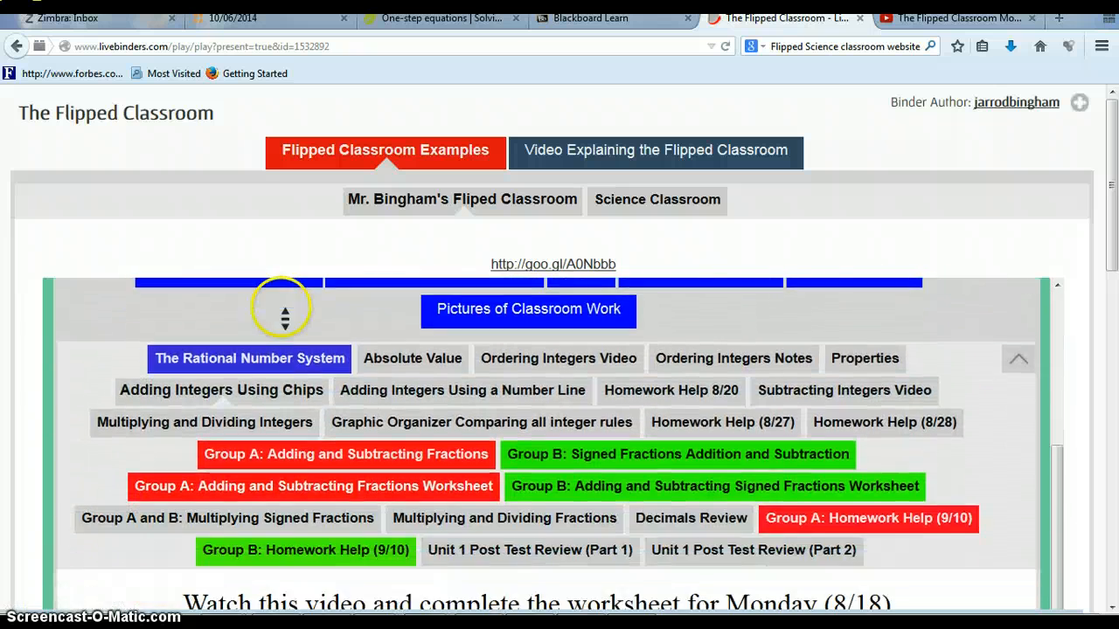
{"action": "scroll", "coordinate": [284, 319], "scroll_direction": "down", "scroll_amount": 1}
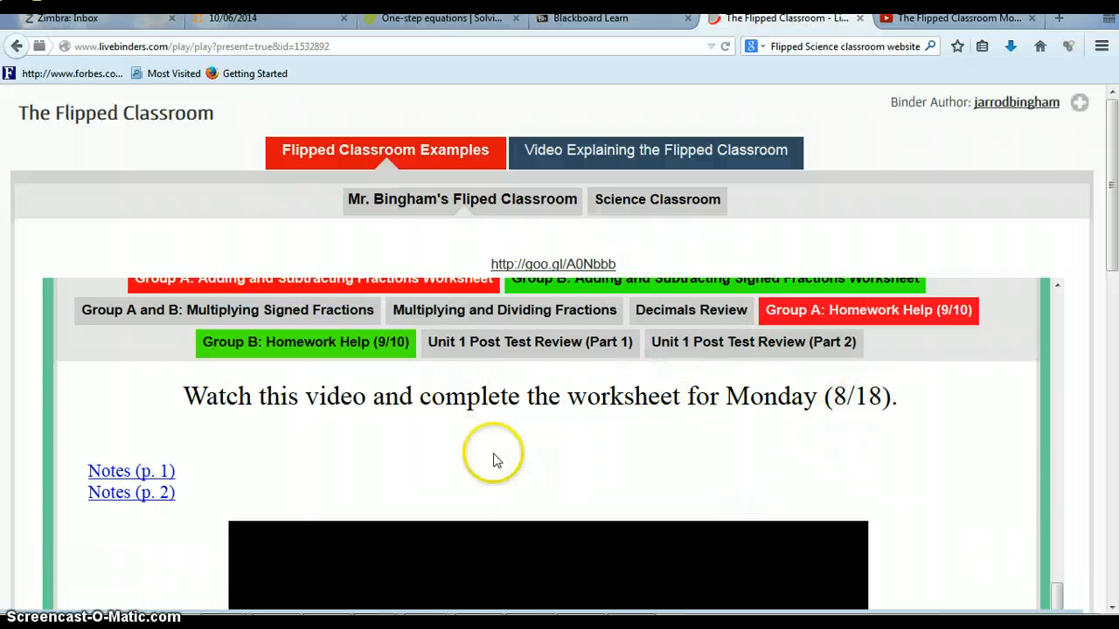
{"action": "scroll", "coordinate": [172, 411], "scroll_direction": "down", "scroll_amount": 2}
{"action": "scroll", "coordinate": [306, 492], "scroll_direction": "down", "scroll_amount": 4}
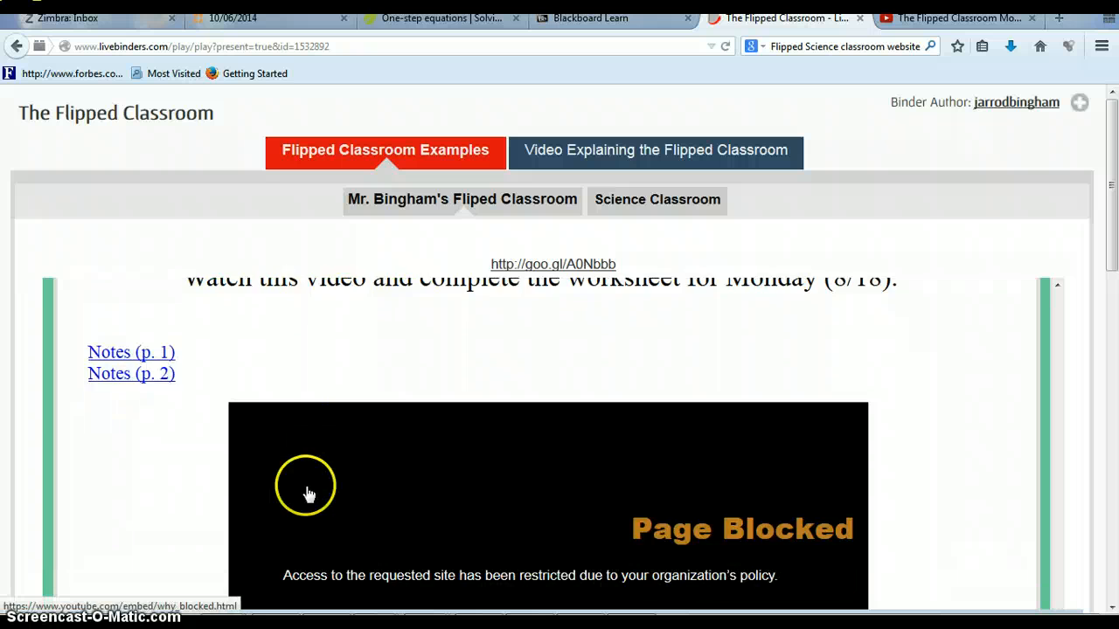
{"action": "scroll", "coordinate": [132, 425], "scroll_direction": "up", "scroll_amount": 2}
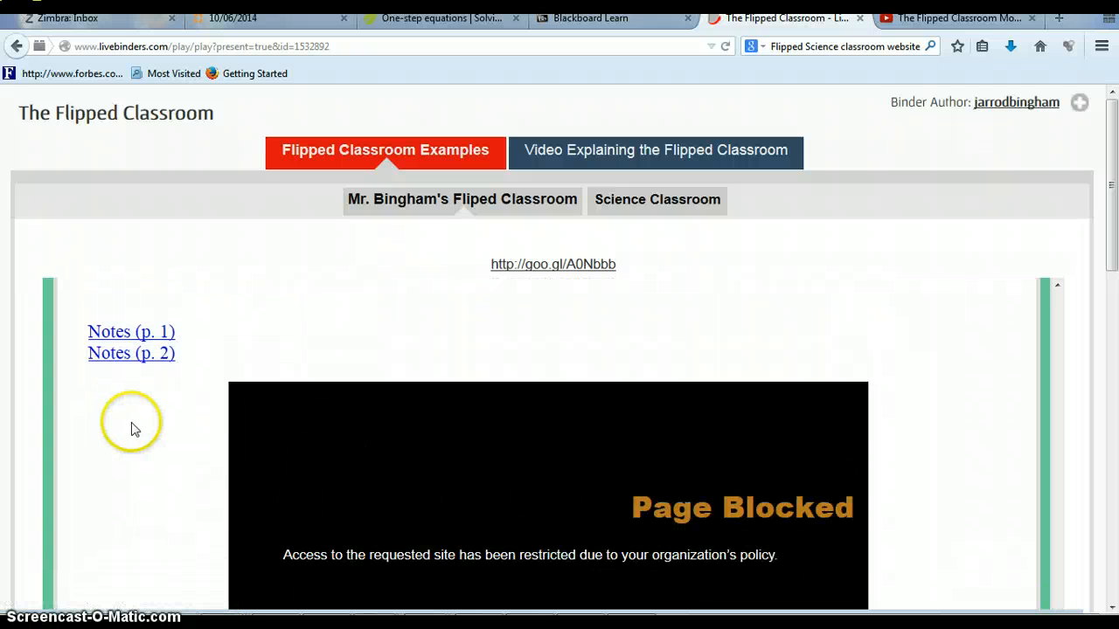
Look through the Notes (p. 2) worksheet linked on the Adding Integers Using Chips page, and close it.
{"action": "left_click", "coordinate": [129, 360]}
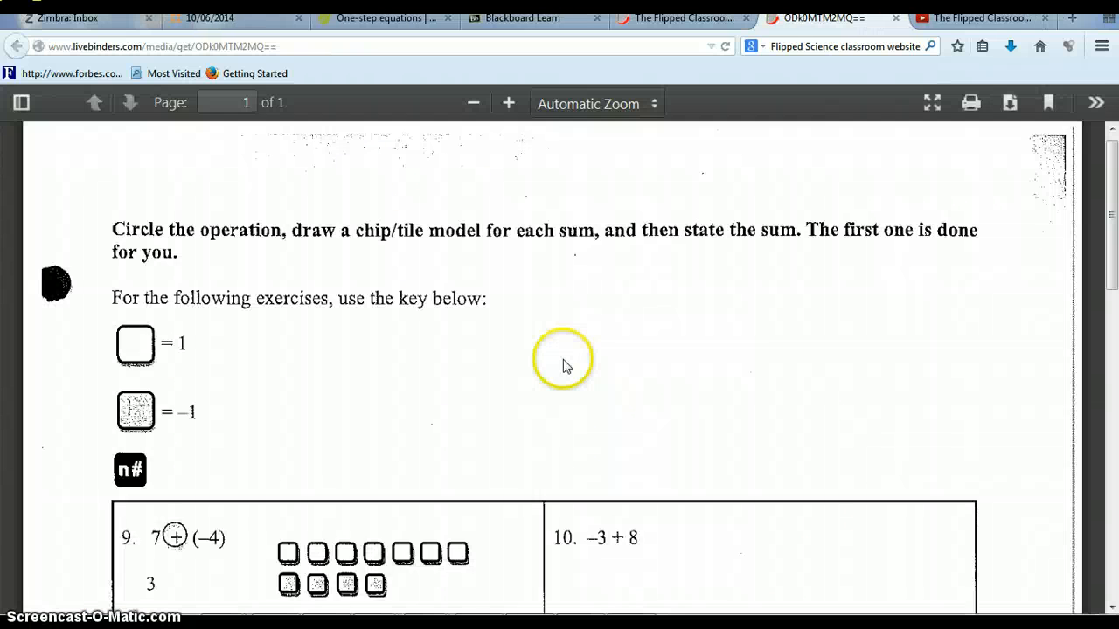
{"action": "scroll", "coordinate": [478, 358], "scroll_direction": "down", "scroll_amount": 10}
{"action": "scroll", "coordinate": [480, 358], "scroll_direction": "up", "scroll_amount": 3}
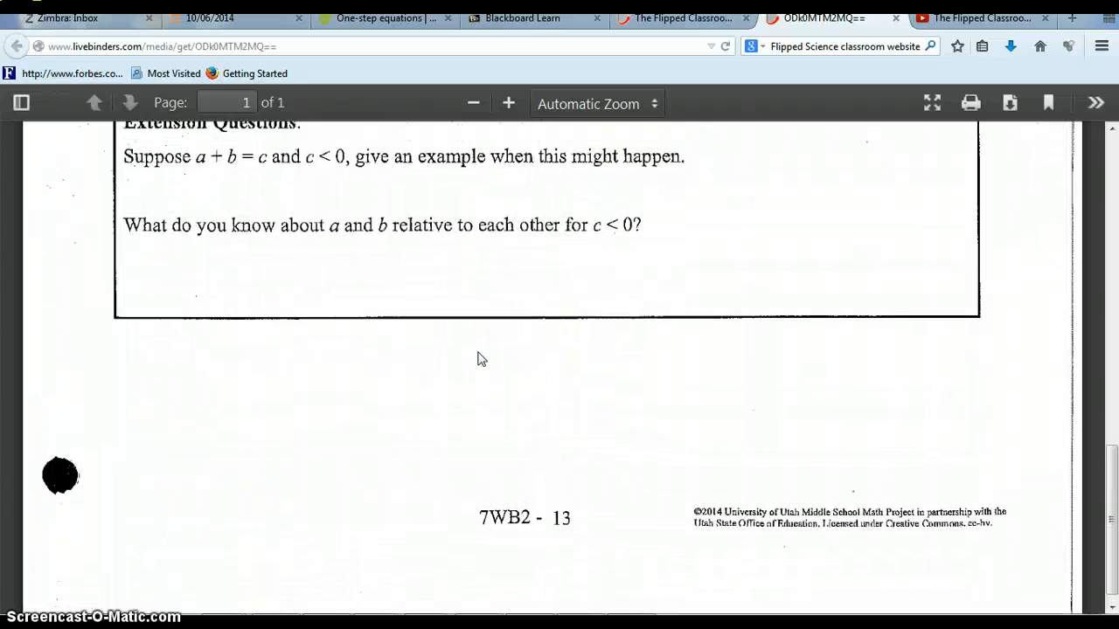
{"action": "scroll", "coordinate": [478, 358], "scroll_direction": "up", "scroll_amount": 7}
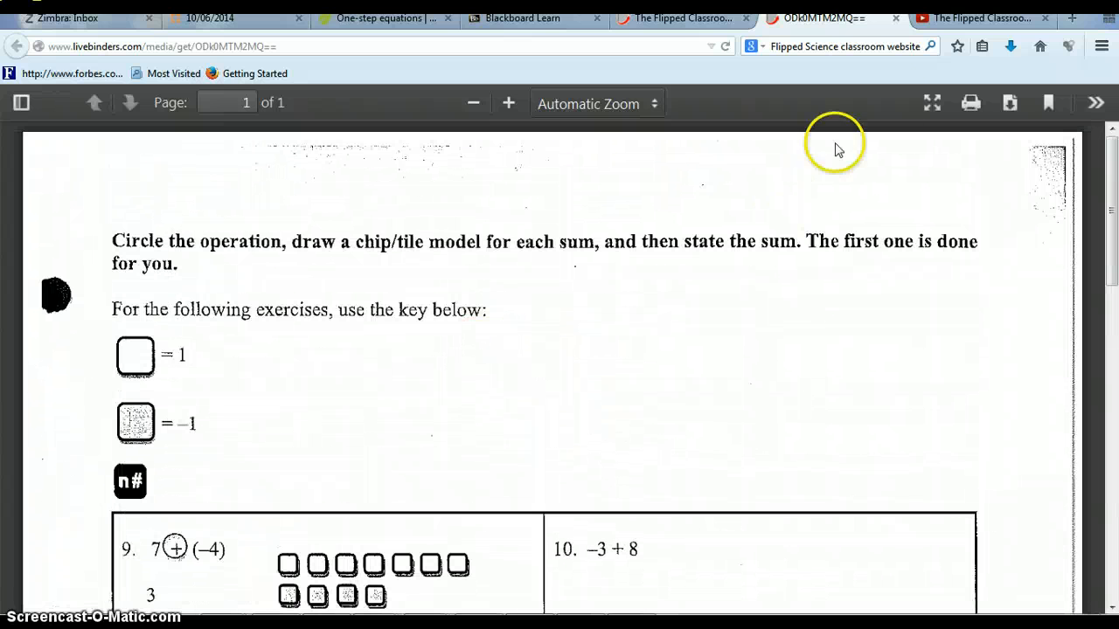
{"action": "left_click", "coordinate": [898, 19]}
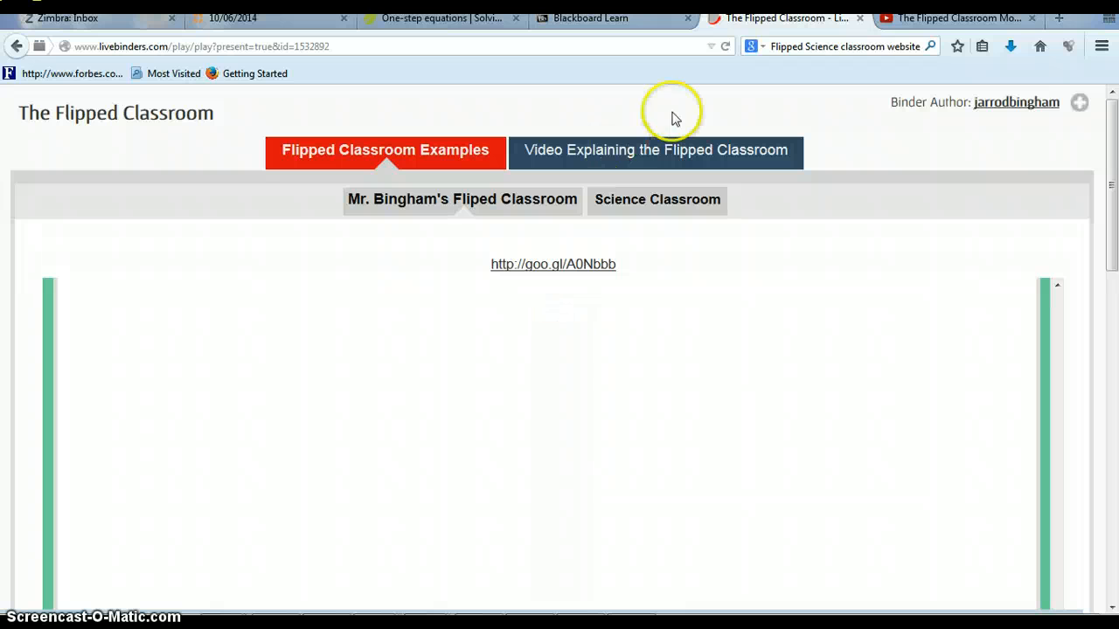